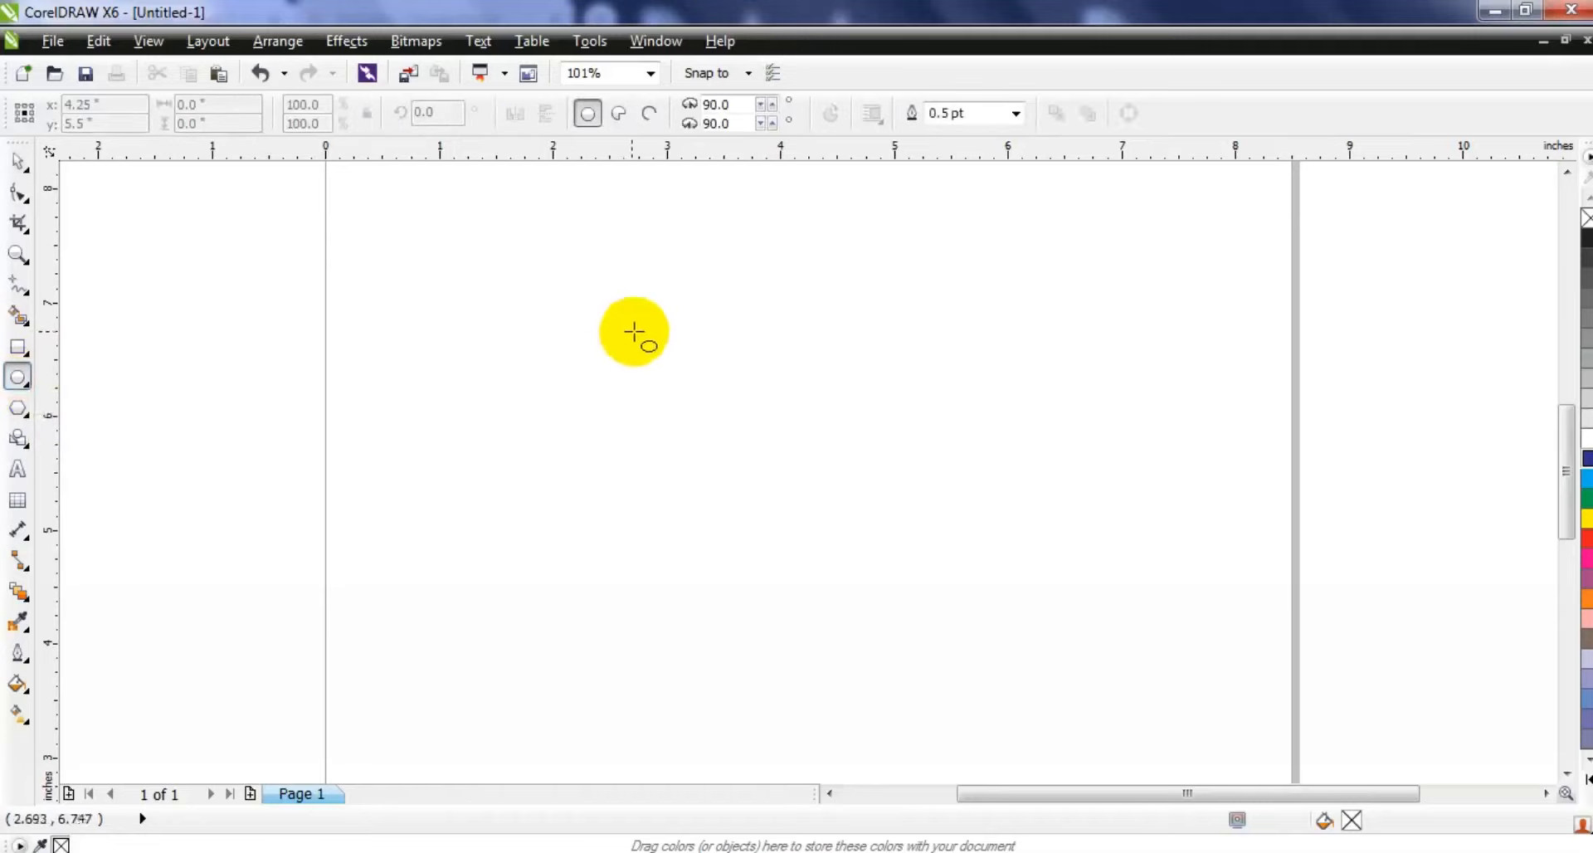
# Step: Draw an upright ellipse about 2.125 by 2.705 inches with a 3.0 pt outline
pyautogui.click(1016, 112)
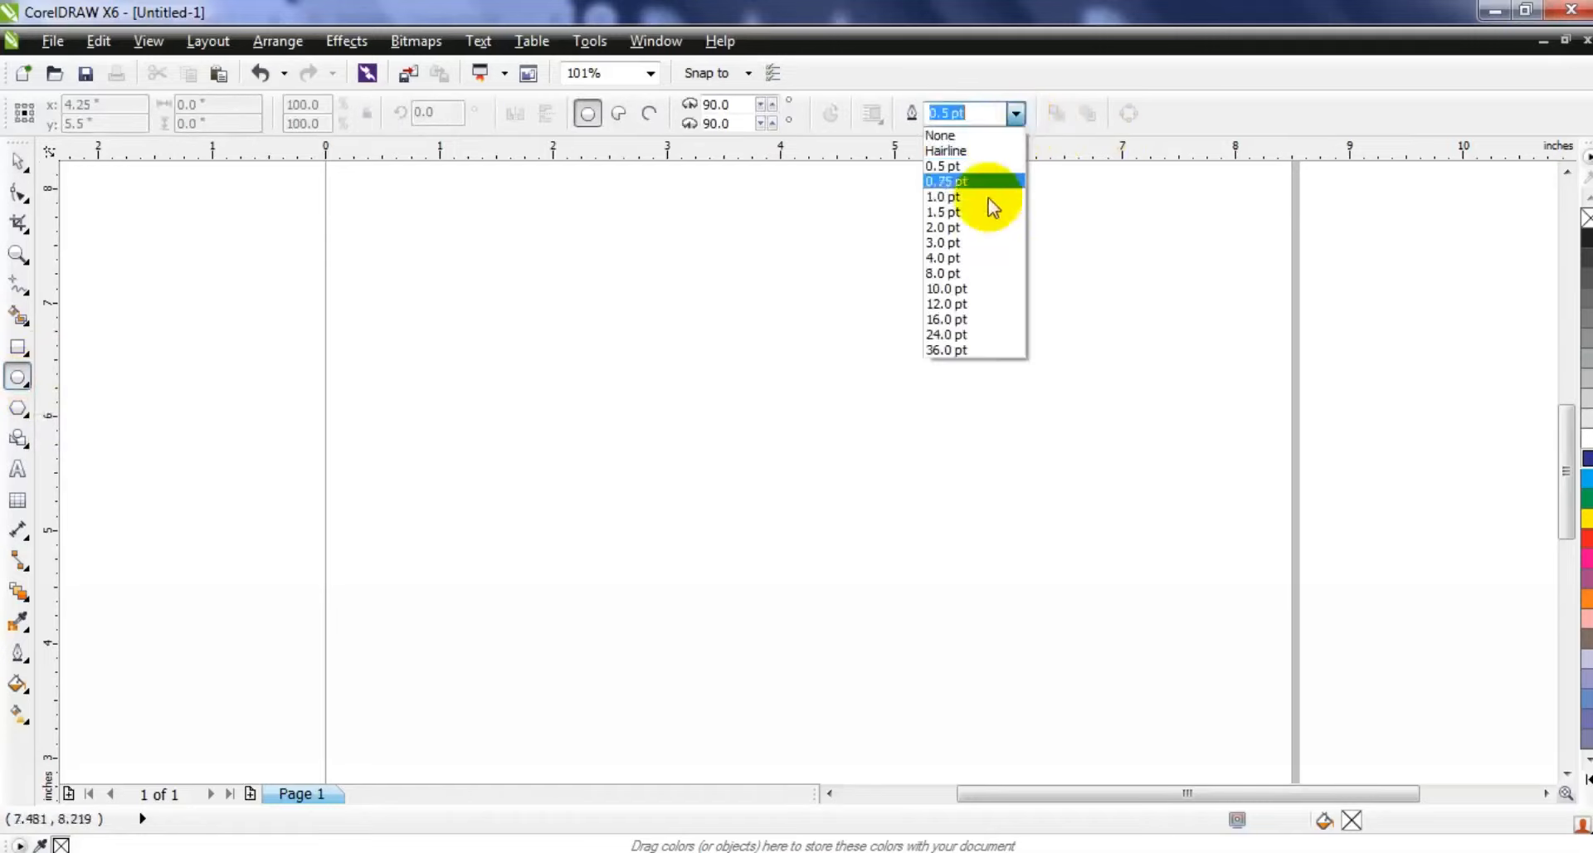
pyautogui.click(973, 242)
pyautogui.moveTo(601, 278); pyautogui.dragTo(826, 587)
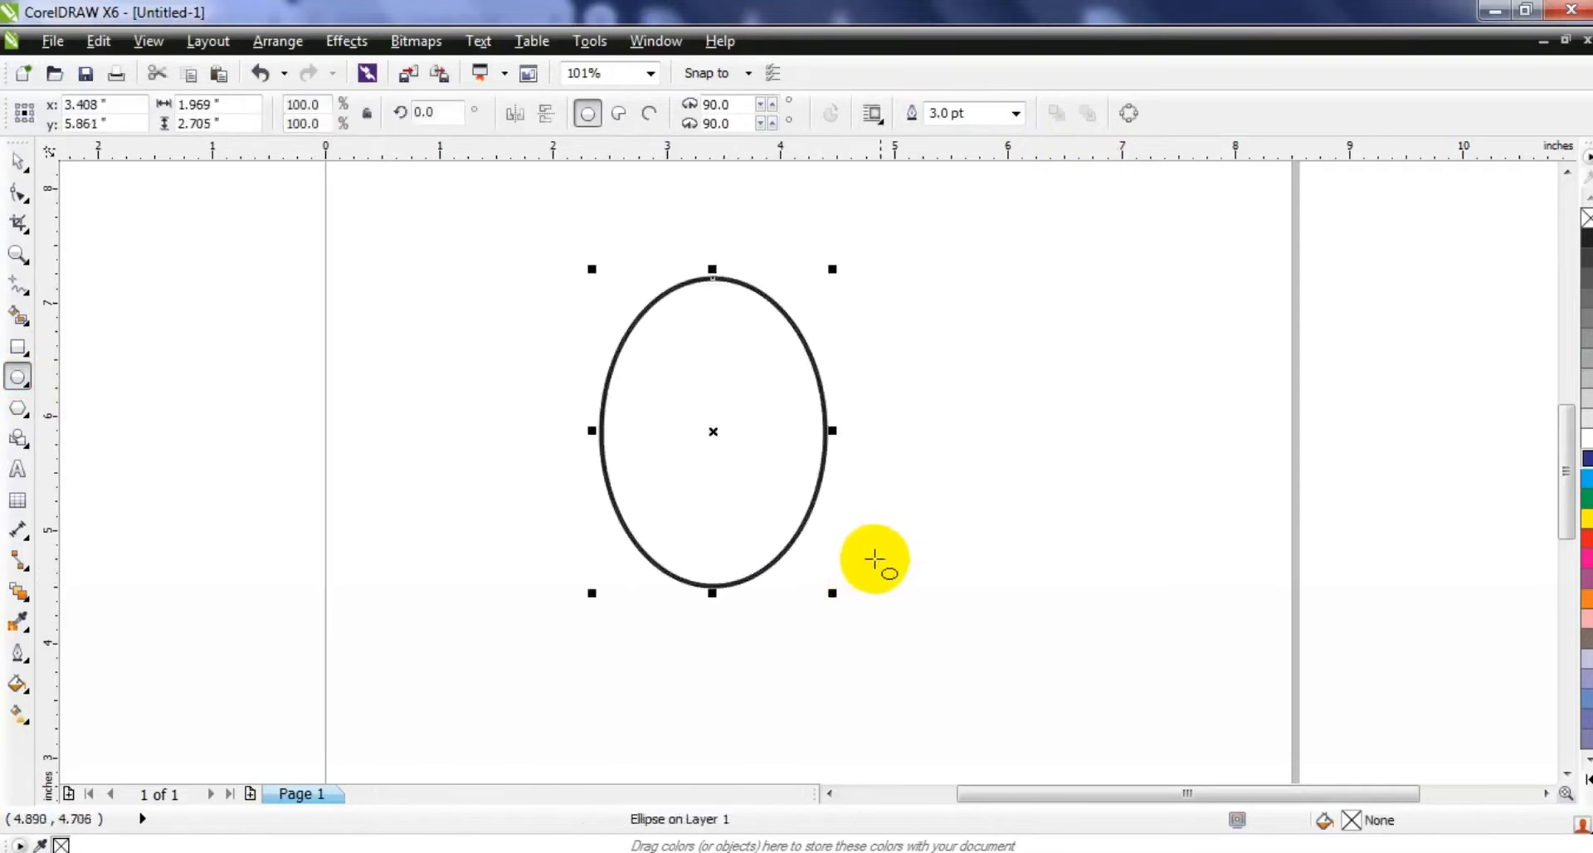
pyautogui.click(15, 166)
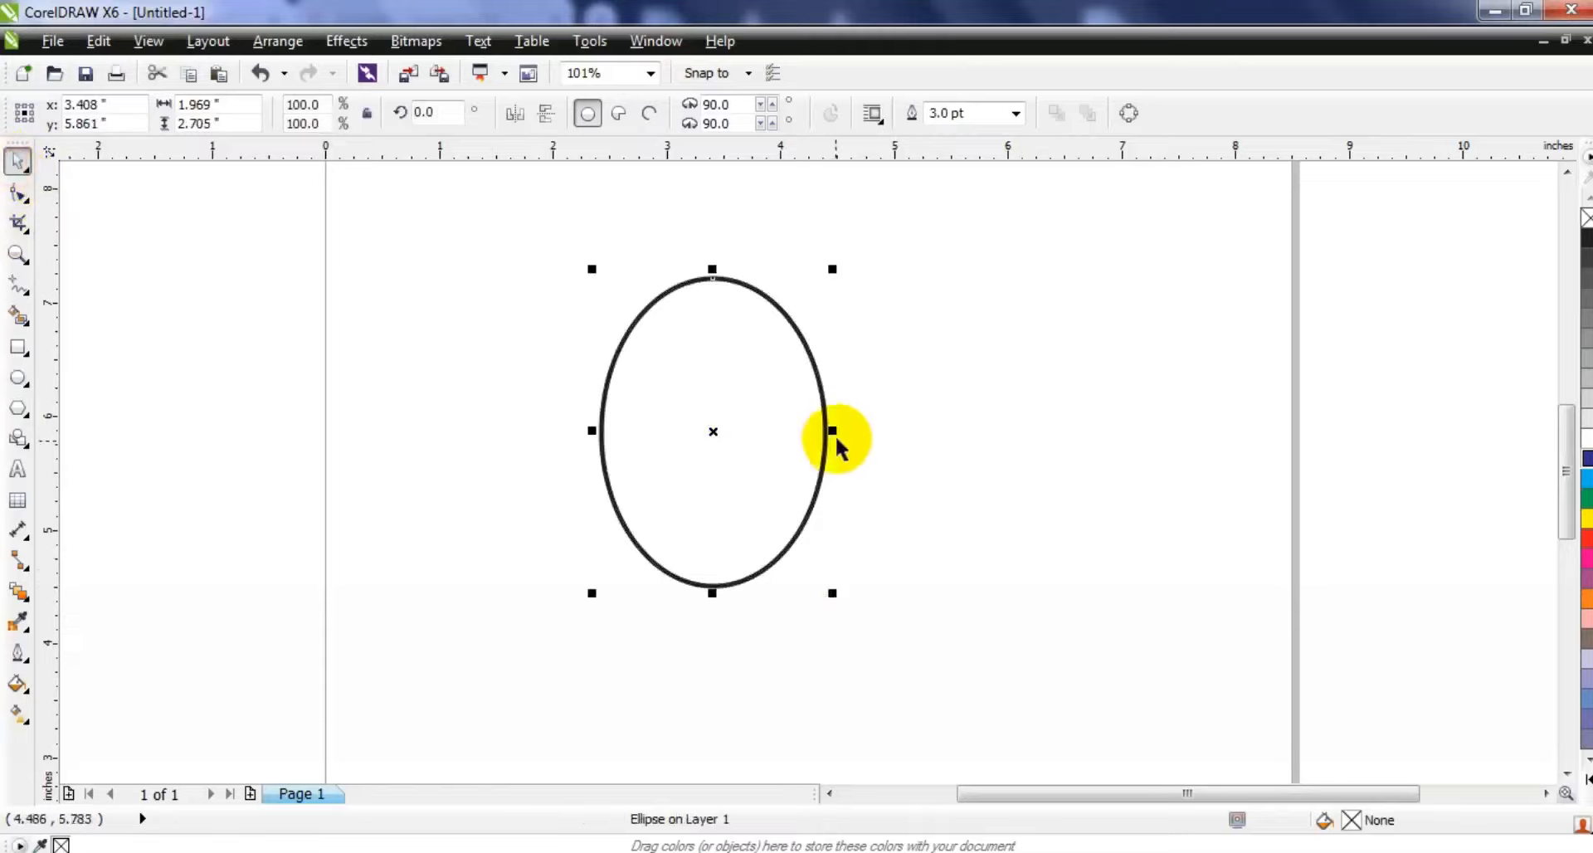
pyautogui.moveTo(837, 432); pyautogui.dragTo(853, 430)
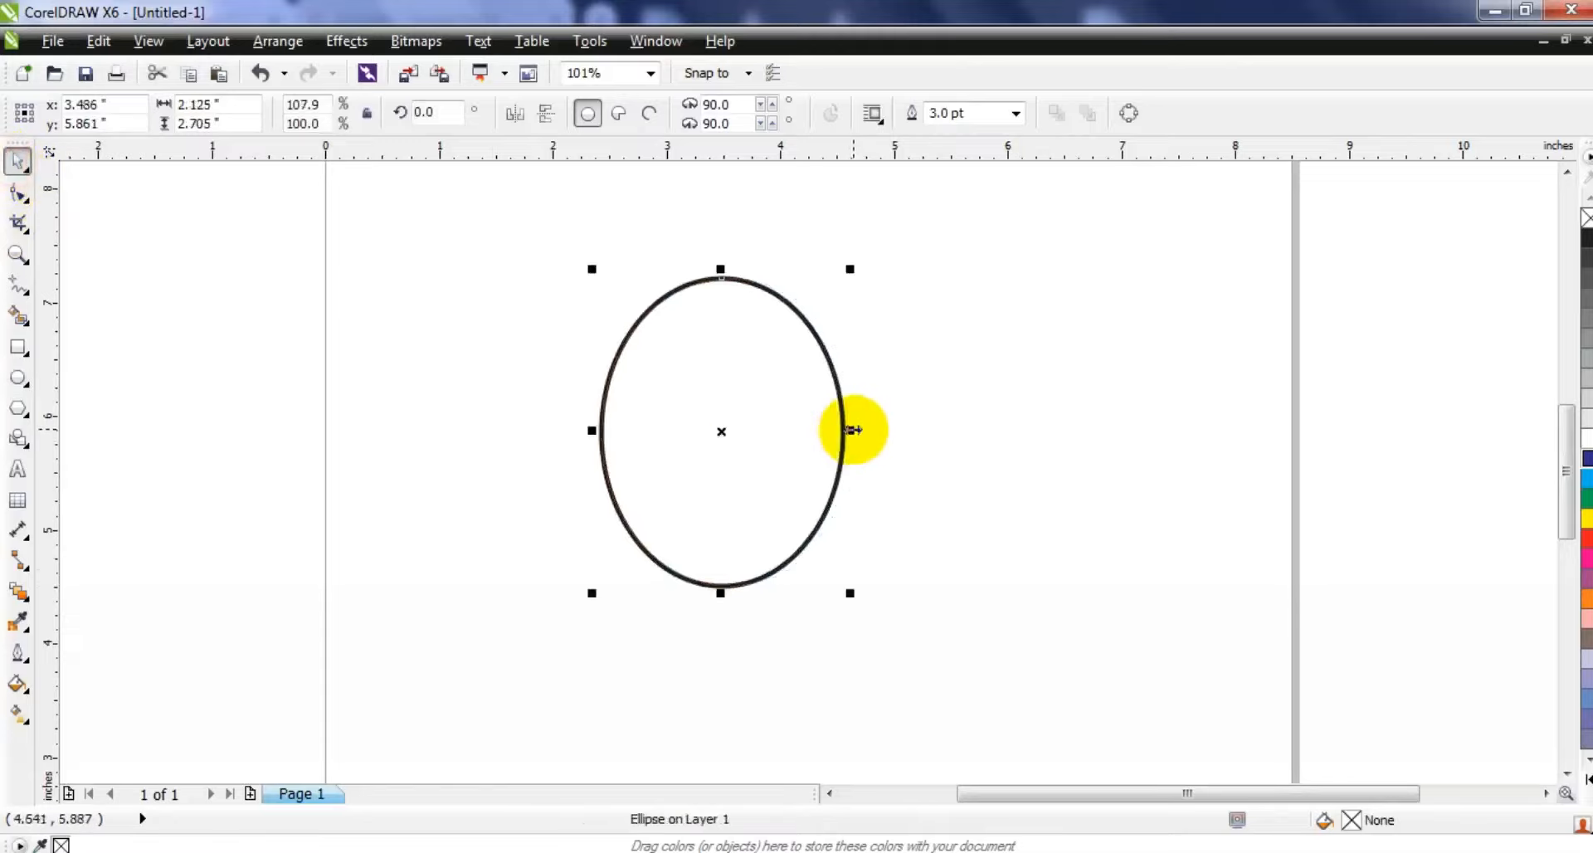
# Step: Duplicate the ellipse, shrink the copy to about 1.538 by 2.021 inches and place it near the original's lower edge
pyautogui.press('KP_Add')
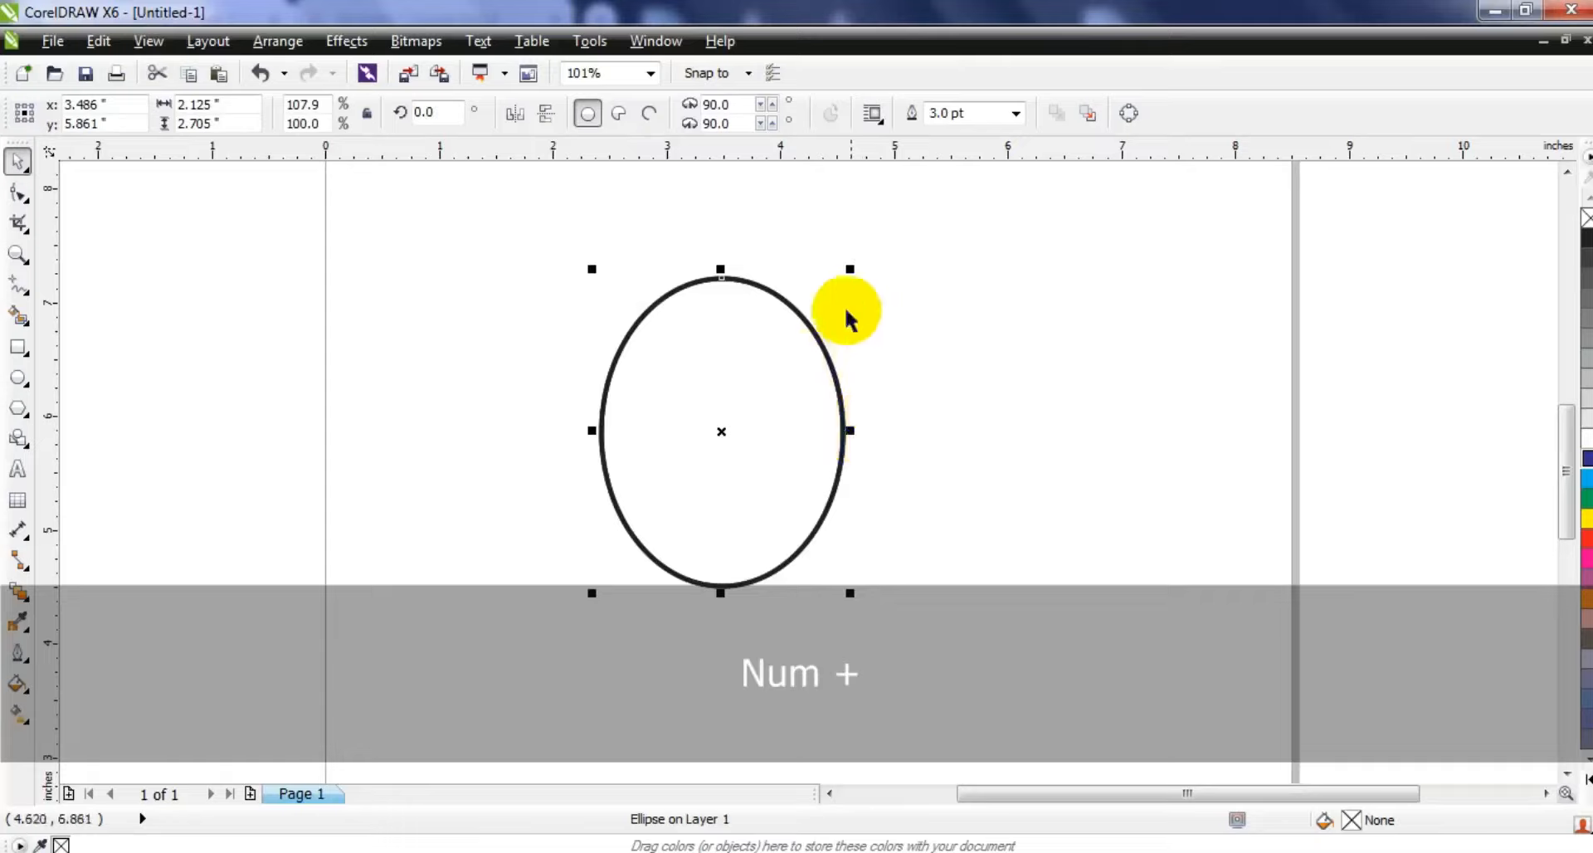
pyautogui.moveTo(848, 265); pyautogui.dragTo(816, 316)
pyautogui.moveTo(747, 405); pyautogui.dragTo(744, 430)
pyautogui.moveTo(722, 339); pyautogui.dragTo(722, 332)
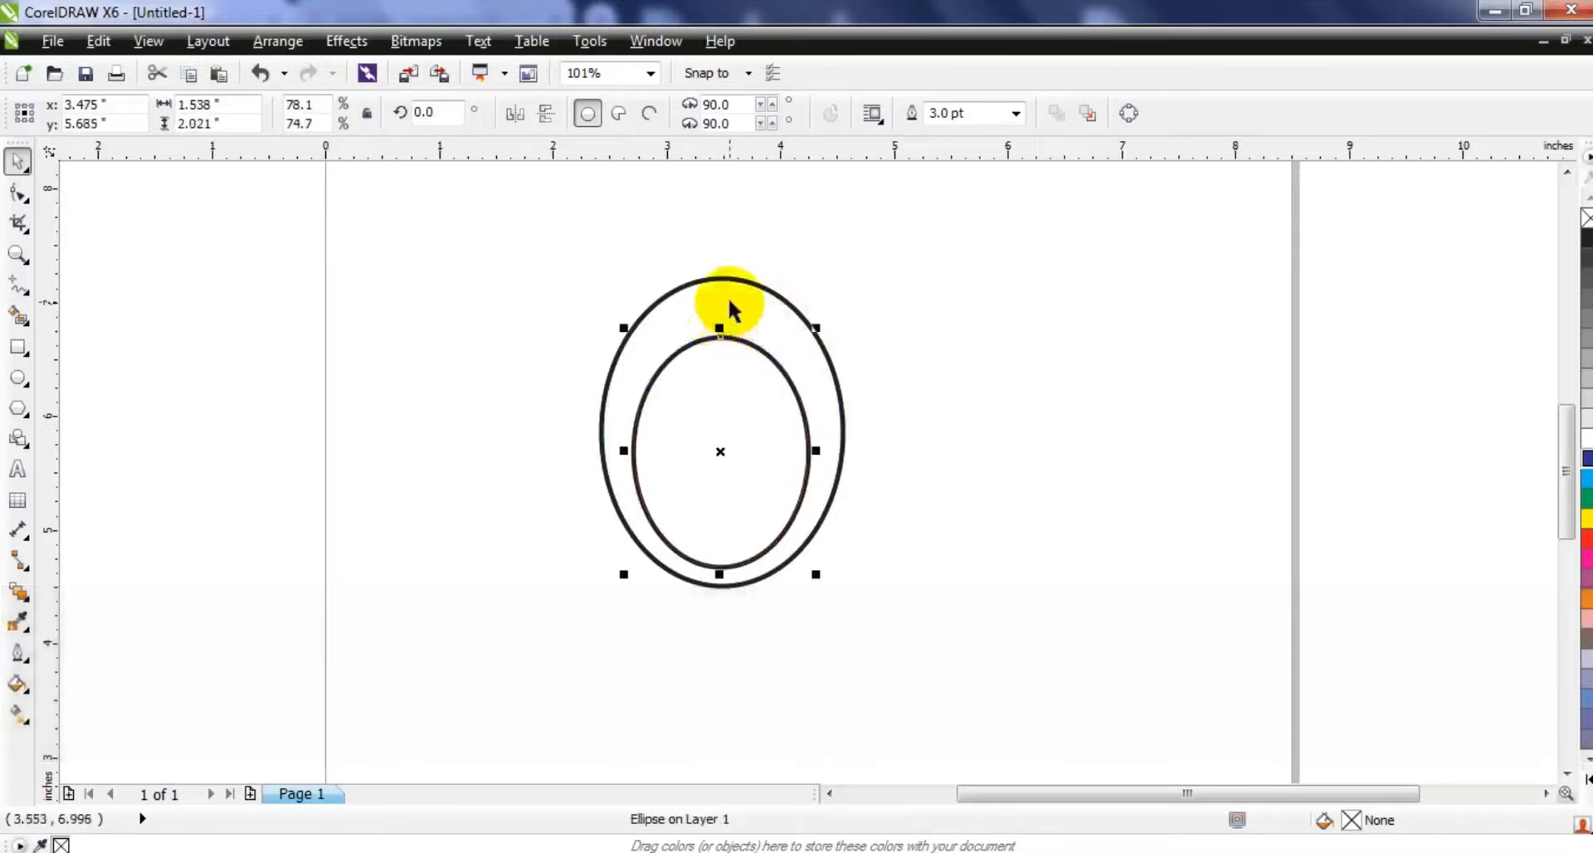
# Step: Combine the two ellipses into a ring and fill it with 30% black
pyautogui.keyDown('shift'); pyautogui.click(728, 296); pyautogui.keyUp('shift')
pyautogui.click(588, 114)
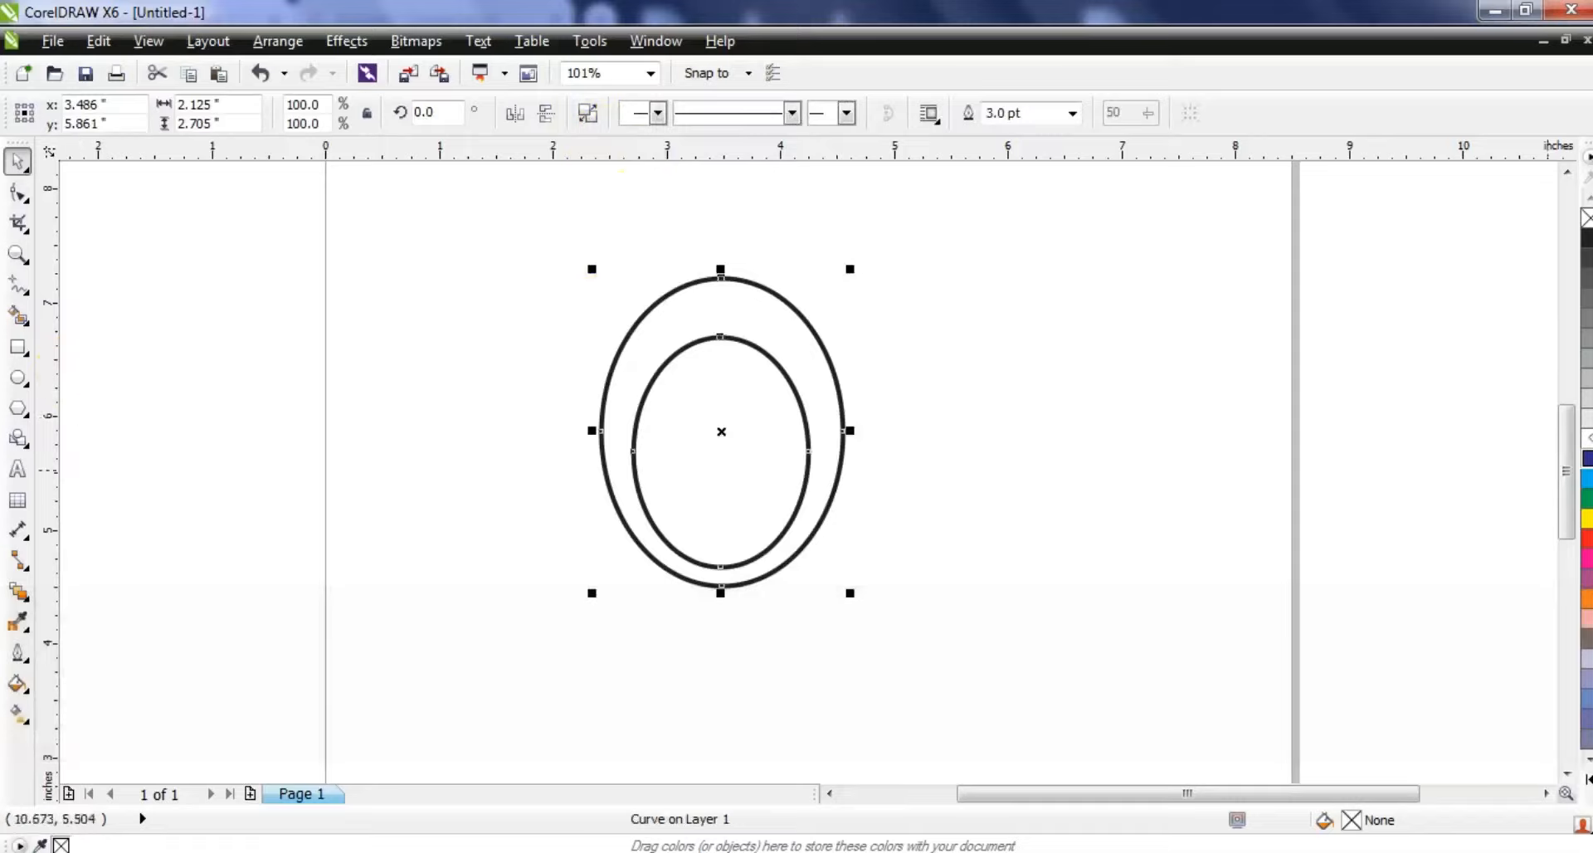
pyautogui.click(1585, 378)
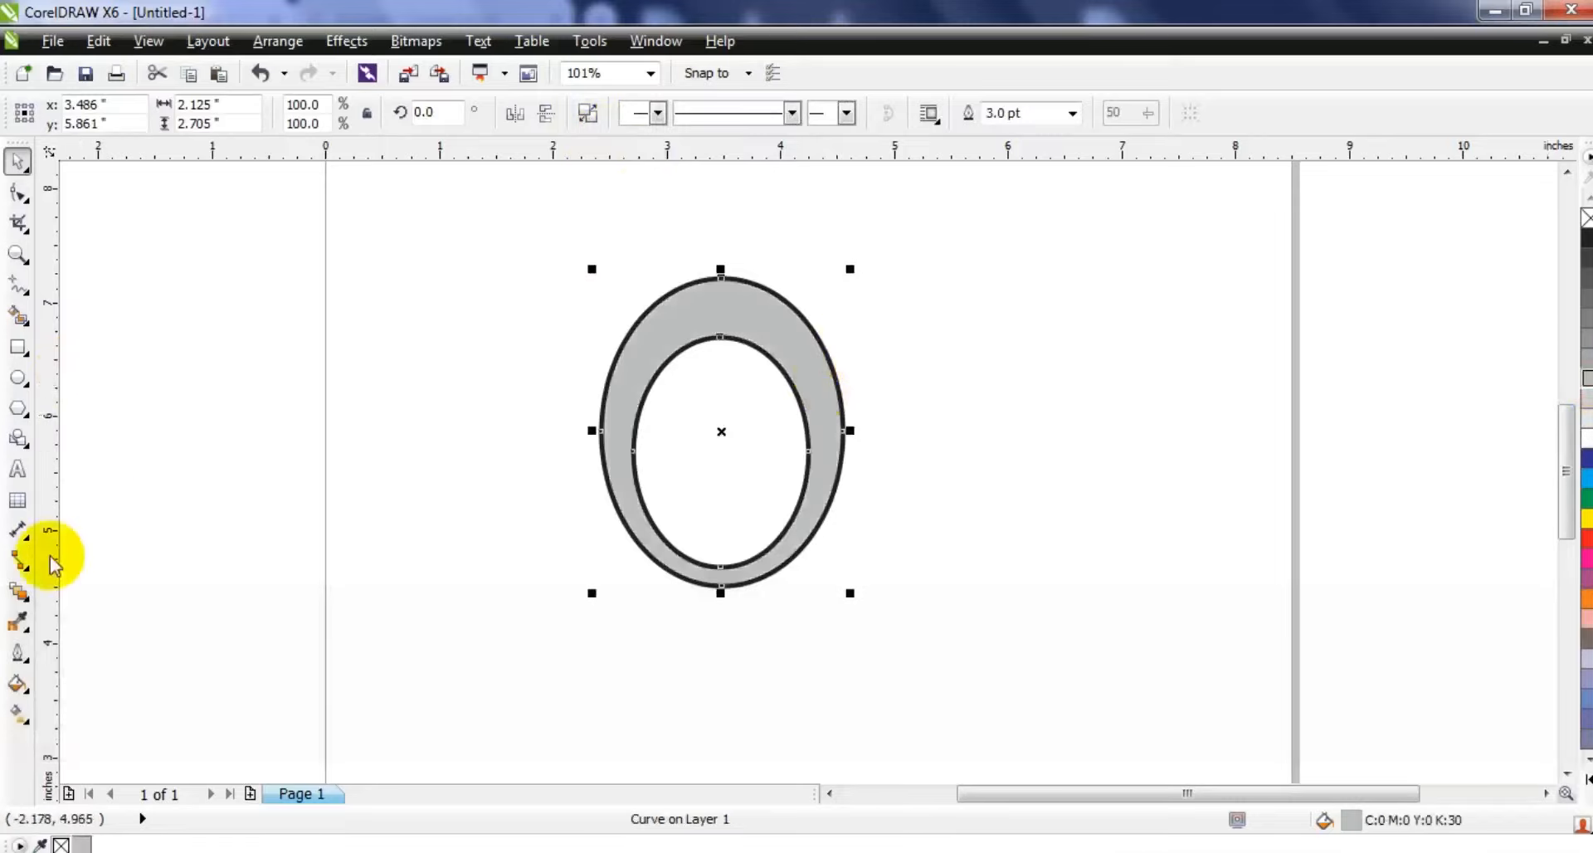
# Step: Apply an Extrude effect to the ring and change it to a parallel extrusion type
pyautogui.click(31, 601)
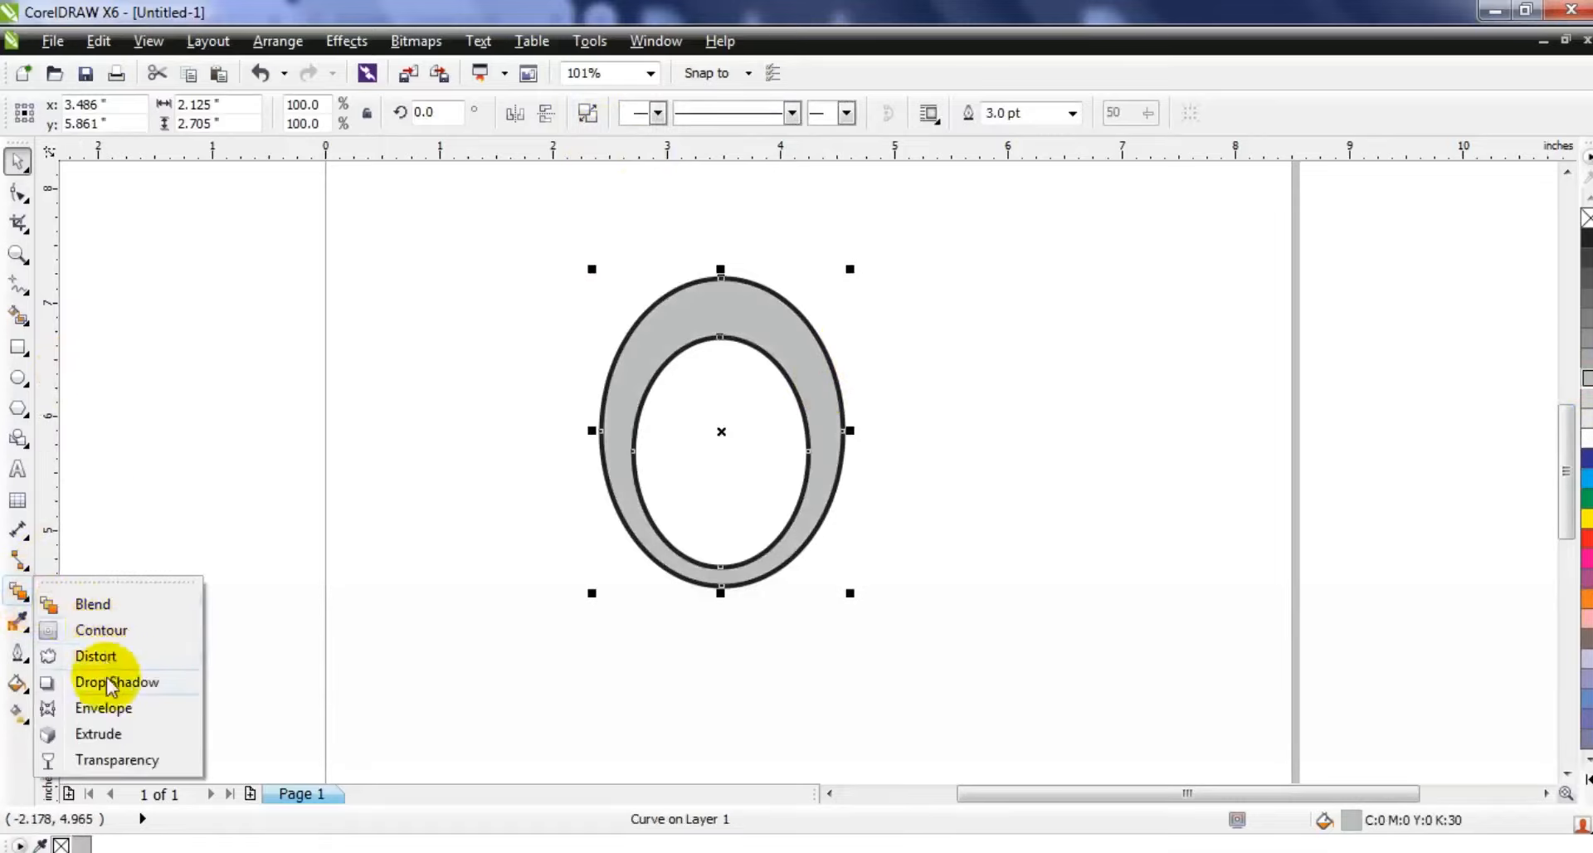
pyautogui.click(98, 735)
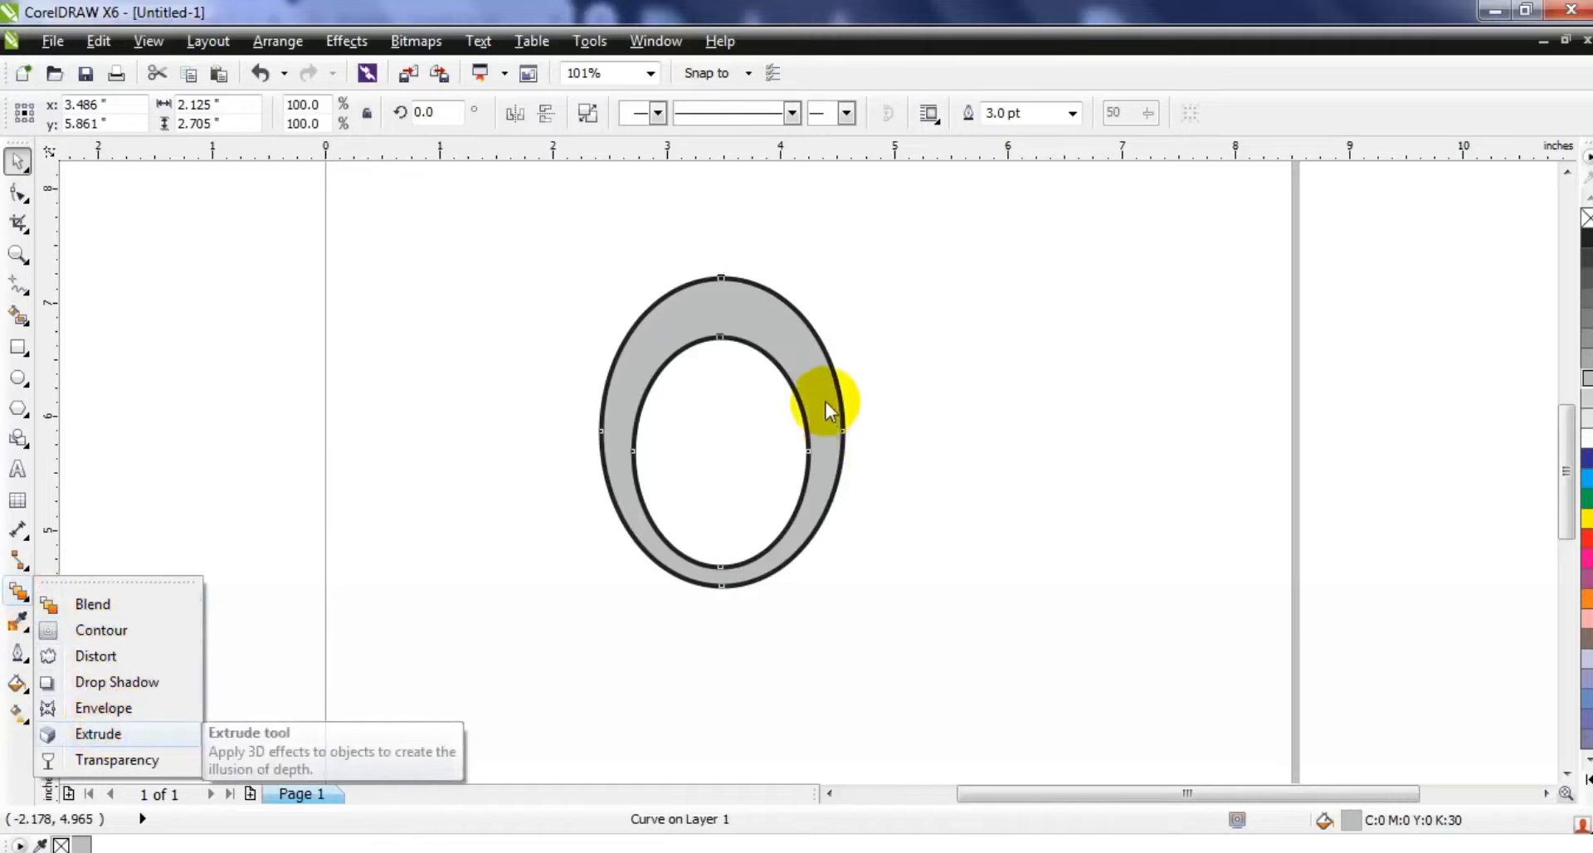
pyautogui.moveTo(824, 402); pyautogui.dragTo(838, 399)
pyautogui.click(398, 113)
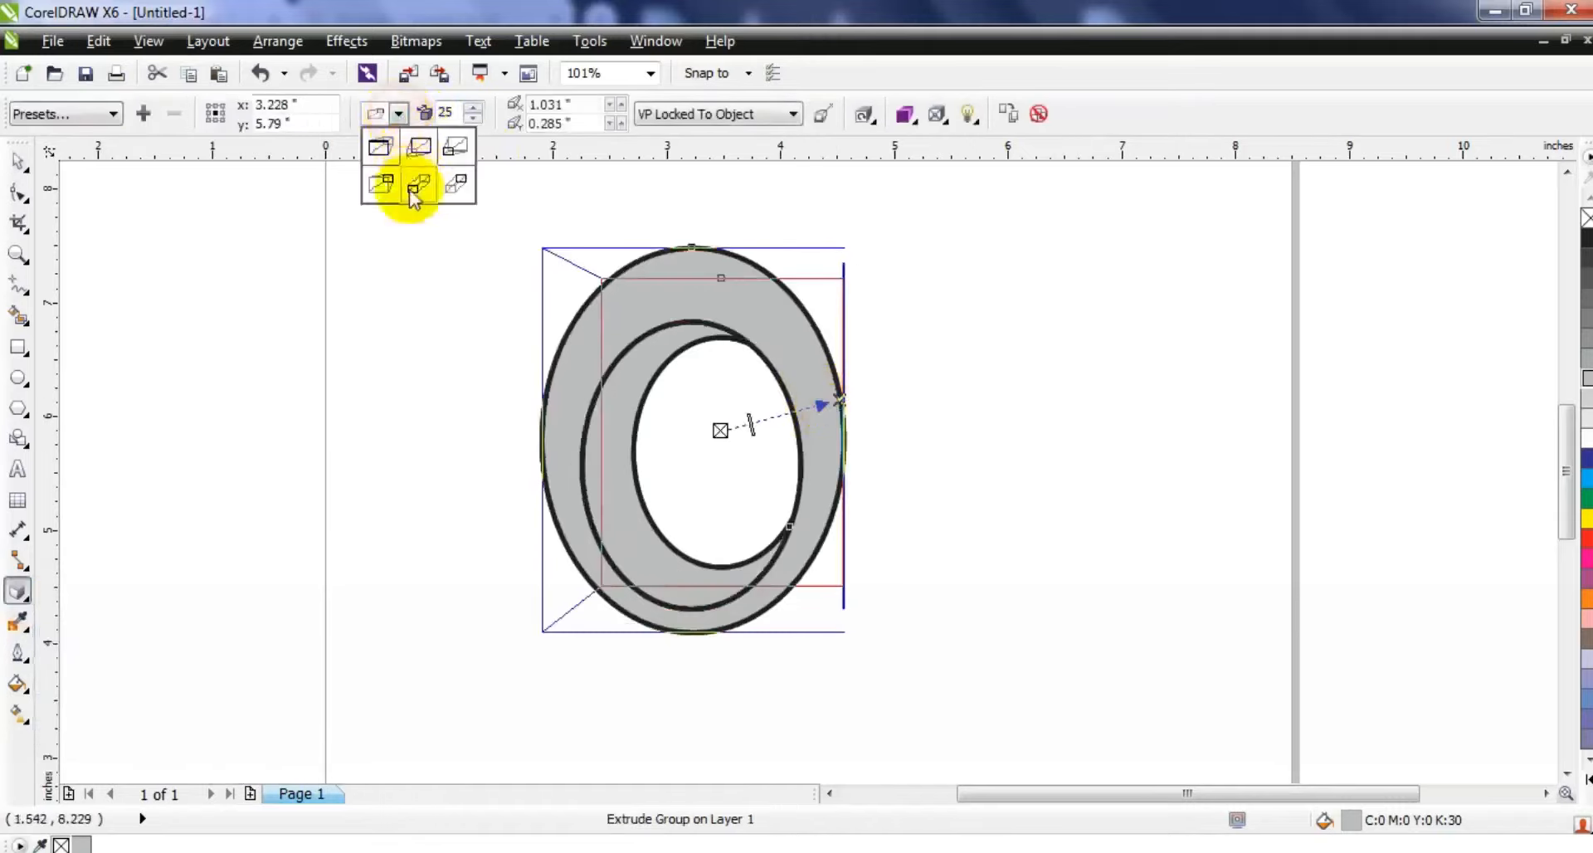
pyautogui.click(407, 186)
# Step: Shorten the ring's extrusion to a nearly horizontal offset of about 0.25 inches toward the right
pyautogui.moveTo(838, 400); pyautogui.dragTo(748, 436)
pyautogui.click(18, 594)
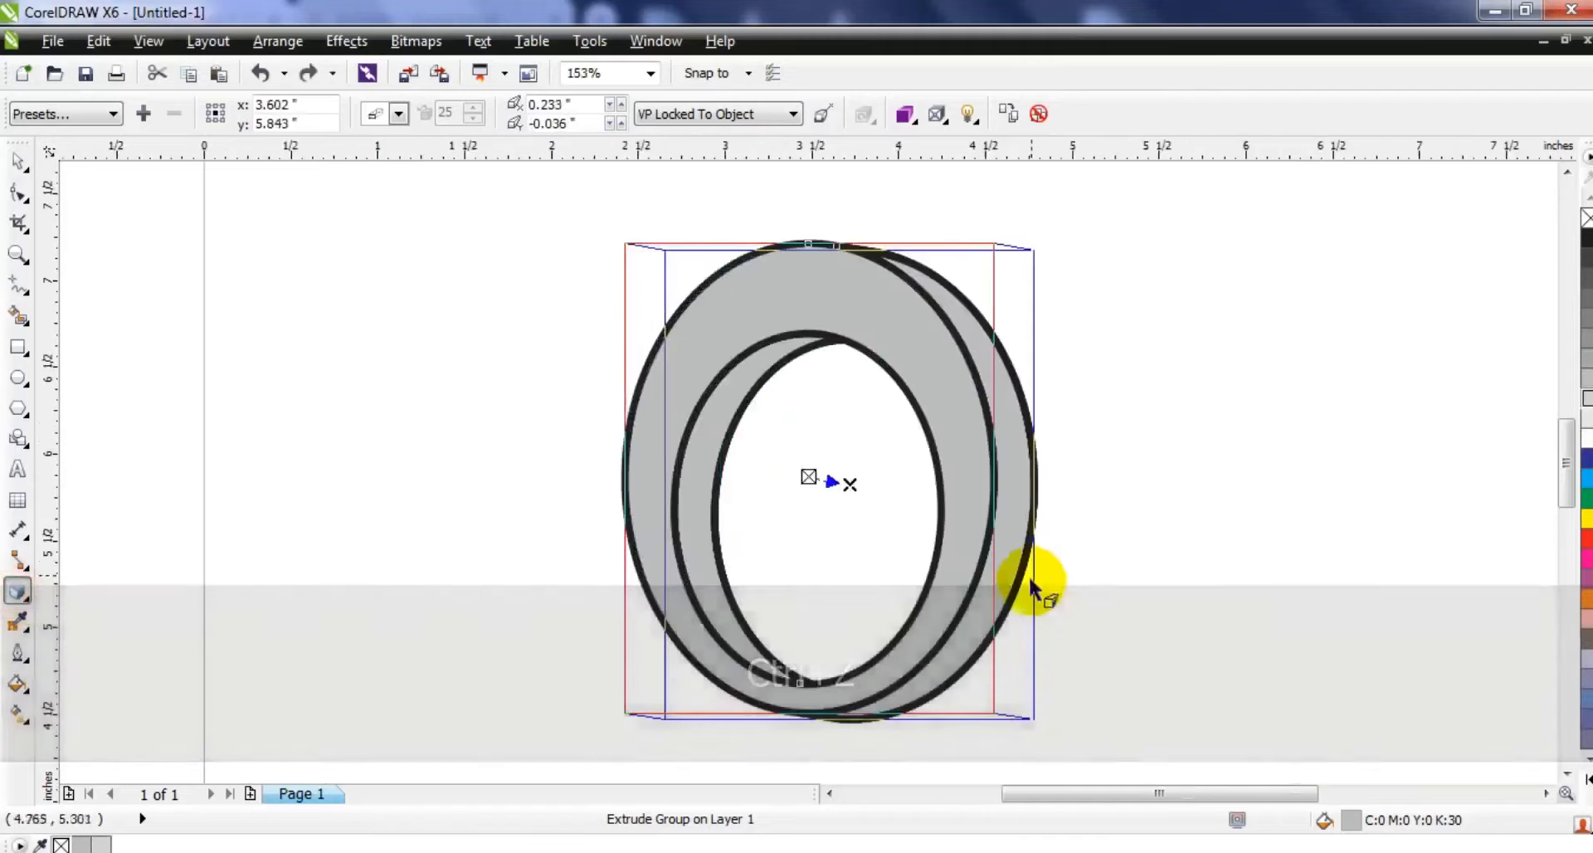
pyautogui.click(855, 486)
pyautogui.click(971, 496)
pyautogui.moveTo(850, 483); pyautogui.dragTo(854, 477)
# Step: Break the extrude group apart so the ring's front face is separate from its sides
pyautogui.click(17, 171)
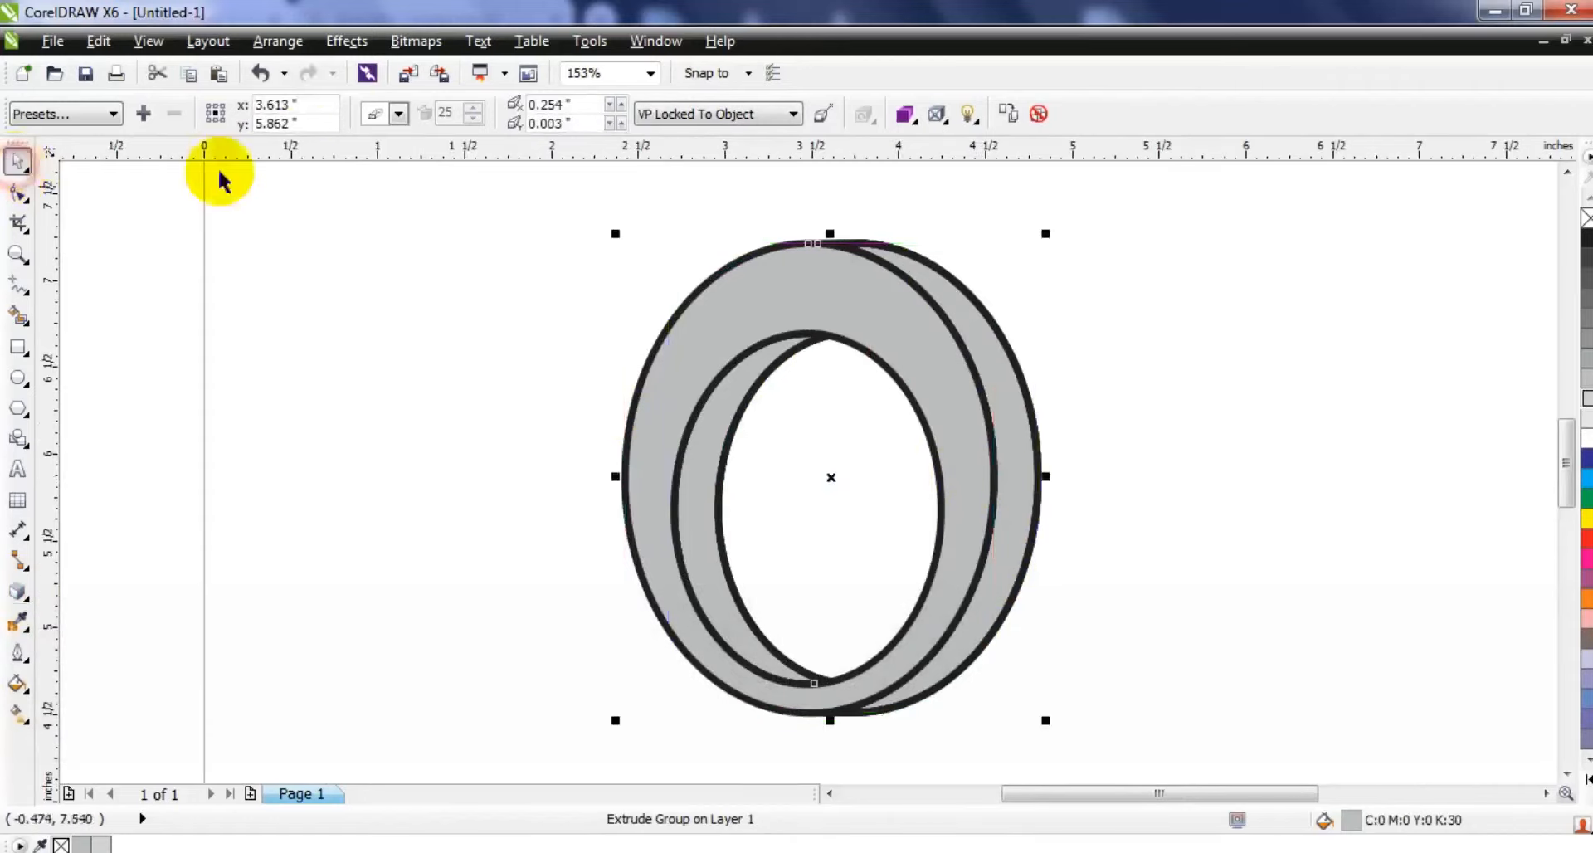
pyautogui.click(265, 42)
pyautogui.click(309, 304)
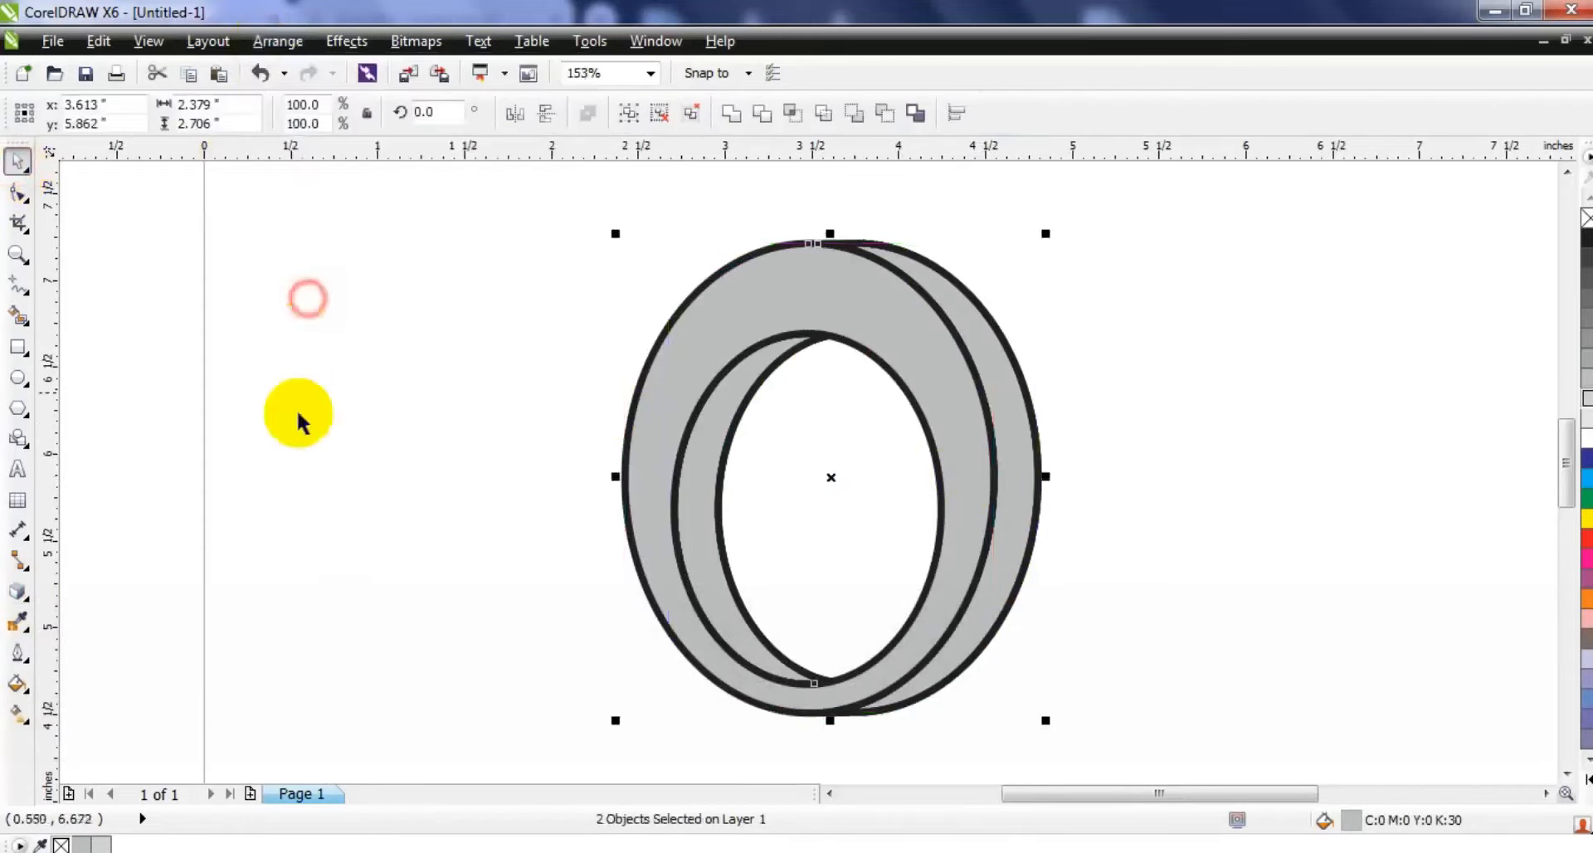
pyautogui.click(305, 433)
# Step: Fill the ring's front face with magenta-purple C:40 M:100 Y:0 K:0
pyautogui.click(734, 297)
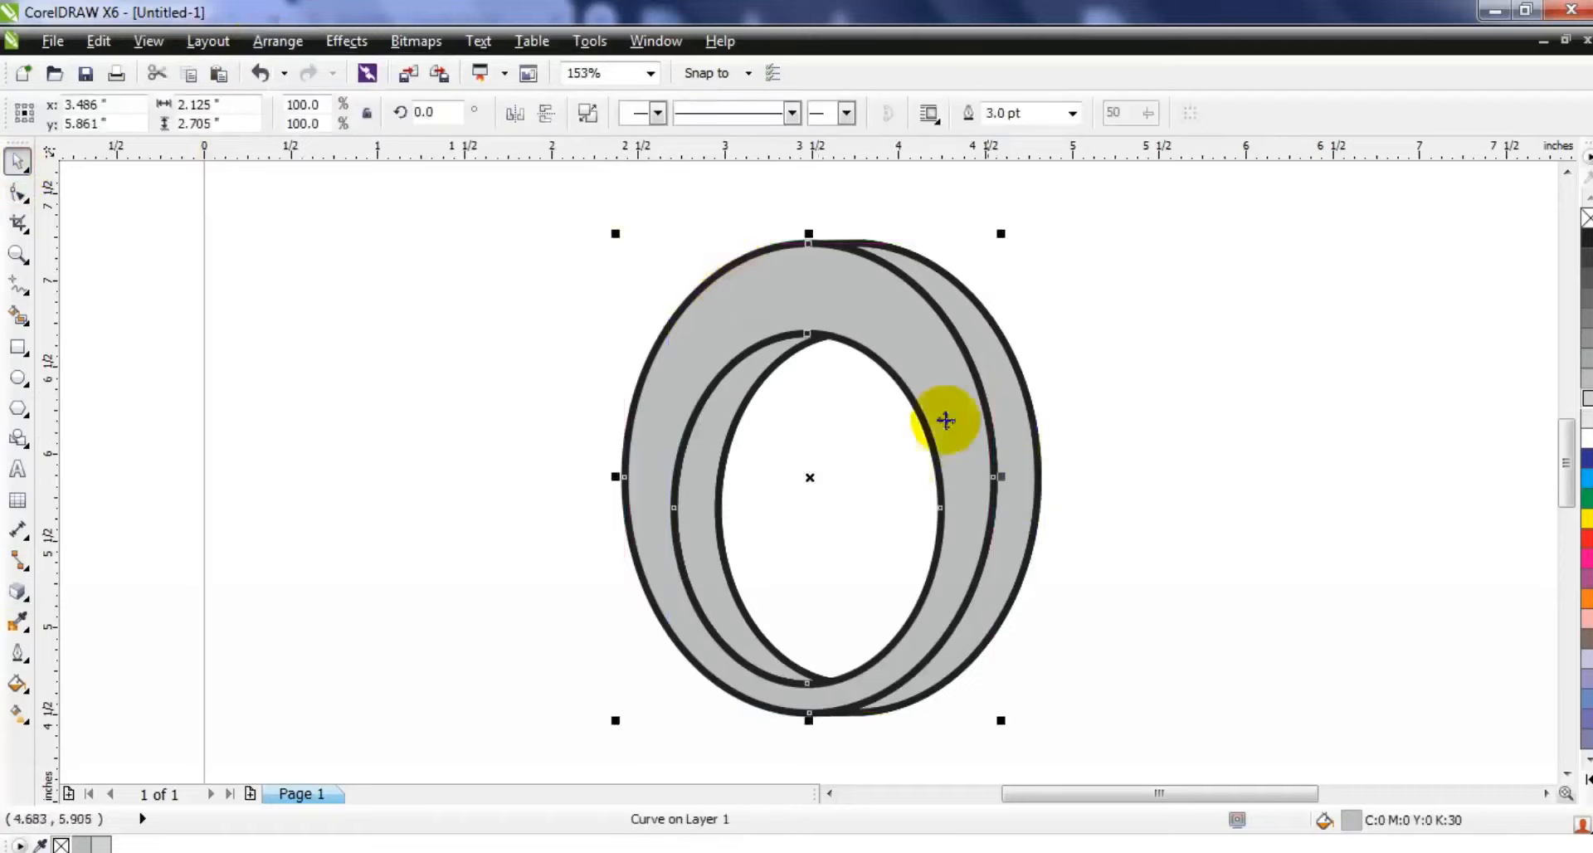
pyautogui.click(1587, 780)
pyautogui.click(1564, 776)
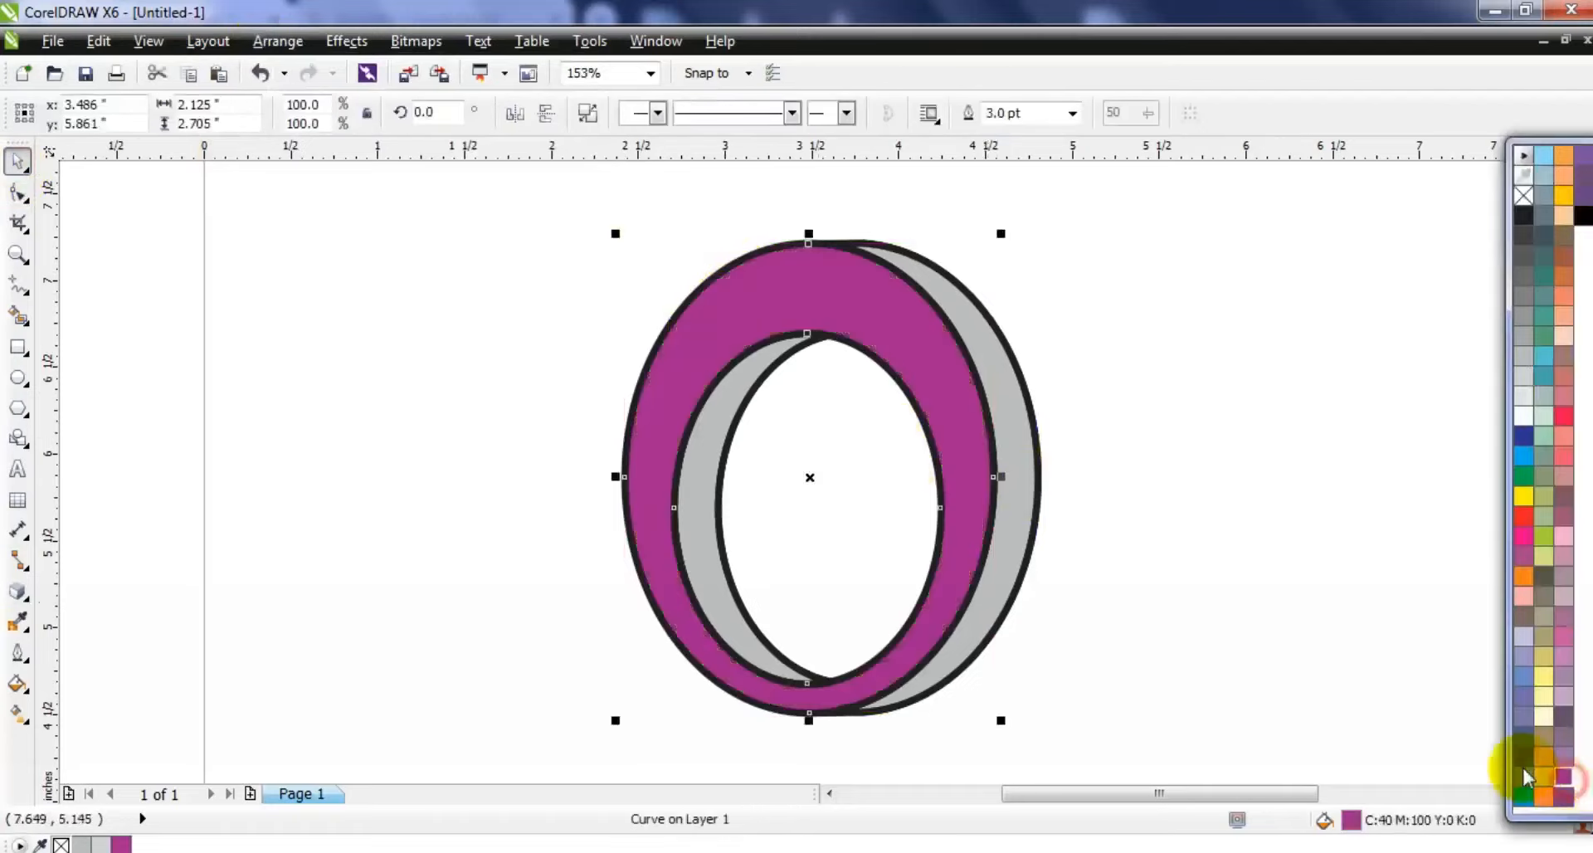
# Step: Give the front face a linear fountain fill from purple at the top to black at the lower left, with the midpoint at 61%
pyautogui.click(20, 714)
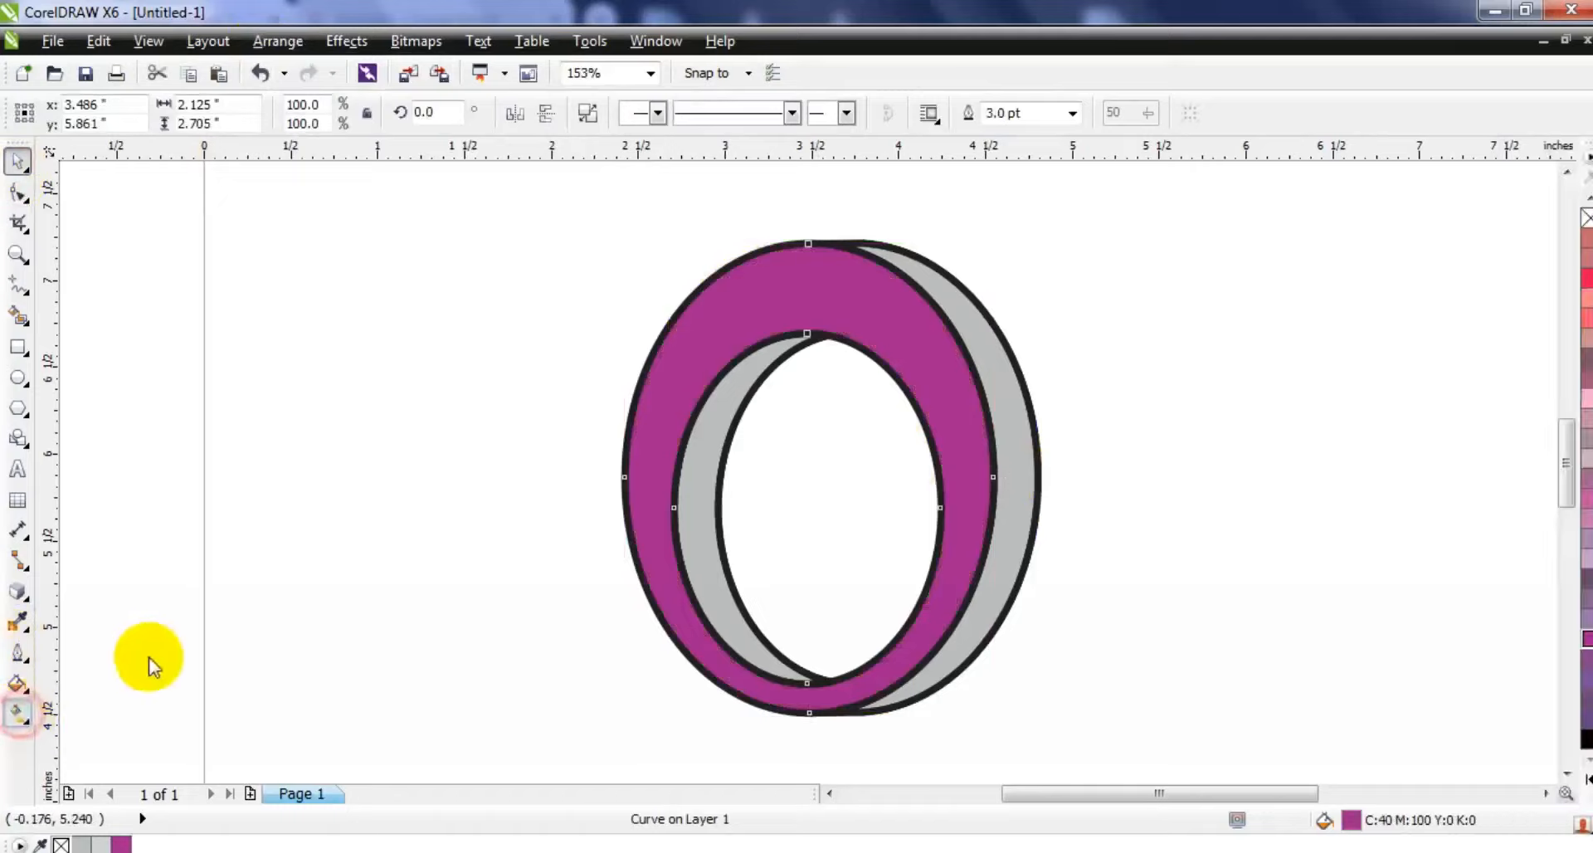
pyautogui.moveTo(764, 320); pyautogui.dragTo(776, 648)
pyautogui.click(799, 660)
pyautogui.moveTo(776, 649); pyautogui.dragTo(635, 684)
pyautogui.click(703, 508)
pyautogui.moveTo(690, 534); pyautogui.dragTo(689, 541)
pyautogui.click(644, 689)
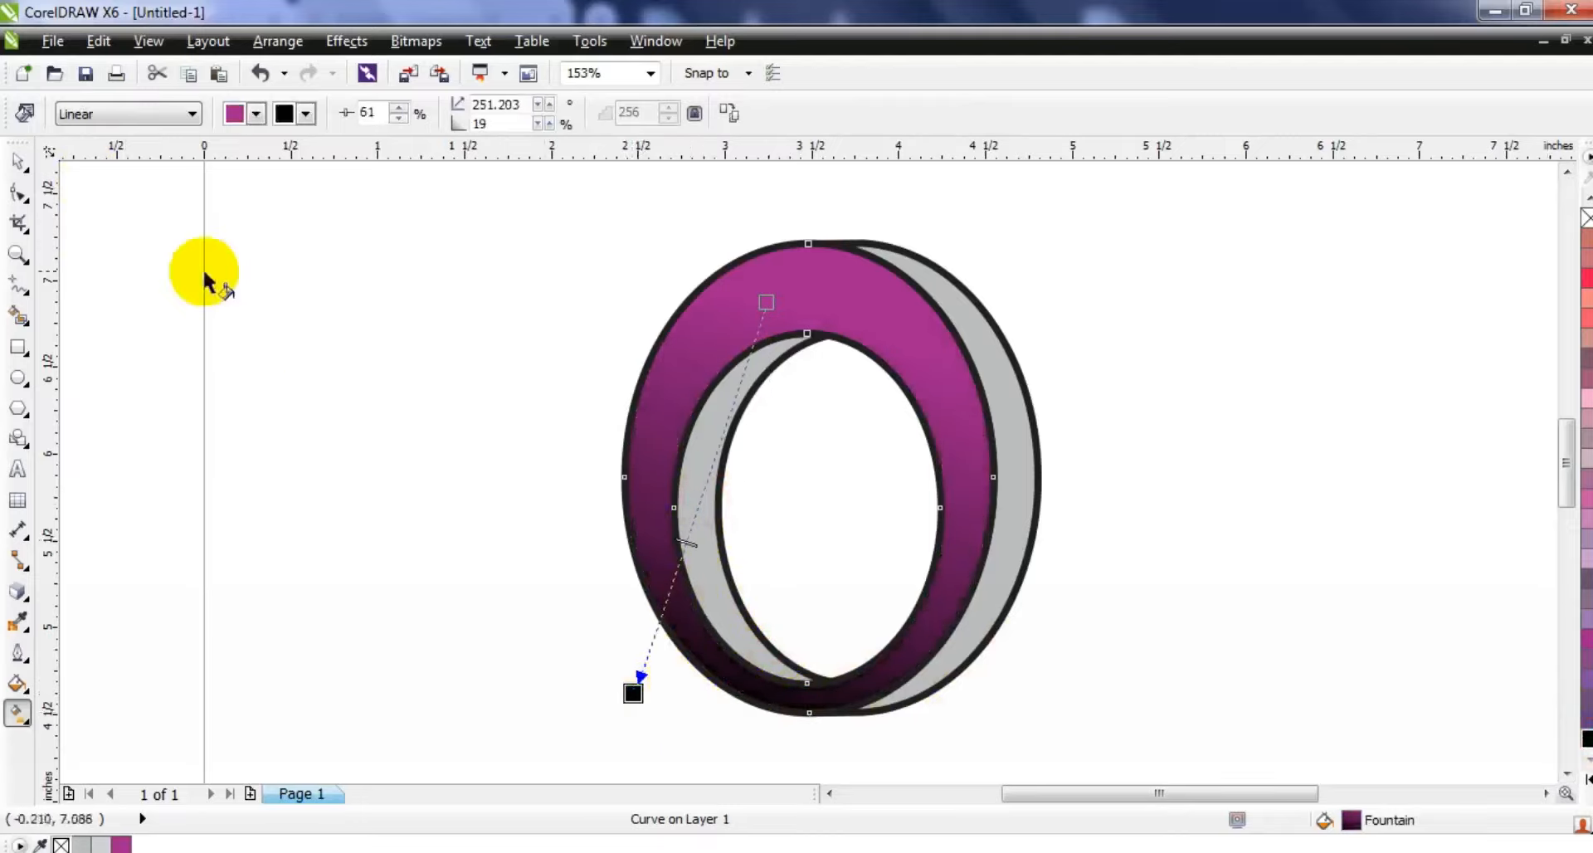
pyautogui.click(18, 160)
pyautogui.click(212, 375)
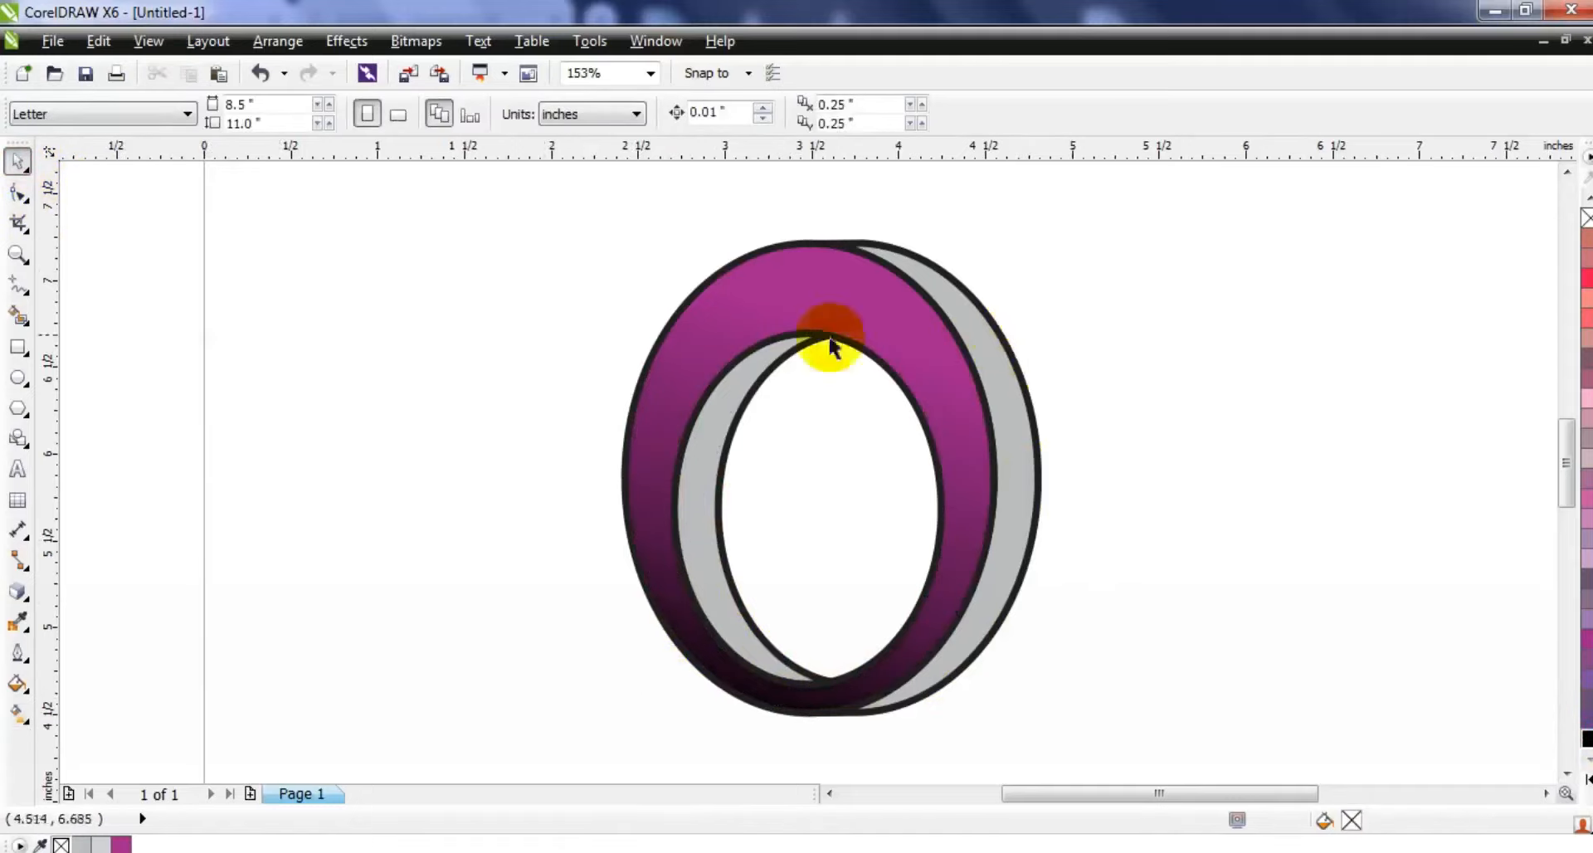
# Step: Split the ring's extruded sides into individual objects
pyautogui.click(726, 410)
pyautogui.click(587, 114)
pyautogui.click(461, 363)
# Step: Apply a vertical linear fountain fill to the ring's inner side, with purple C:40 M:100 at both ends
pyautogui.click(711, 531)
pyautogui.click(121, 843)
pyautogui.press('g')
pyautogui.moveTo(719, 406); pyautogui.dragTo(718, 624)
pyautogui.click(1584, 780)
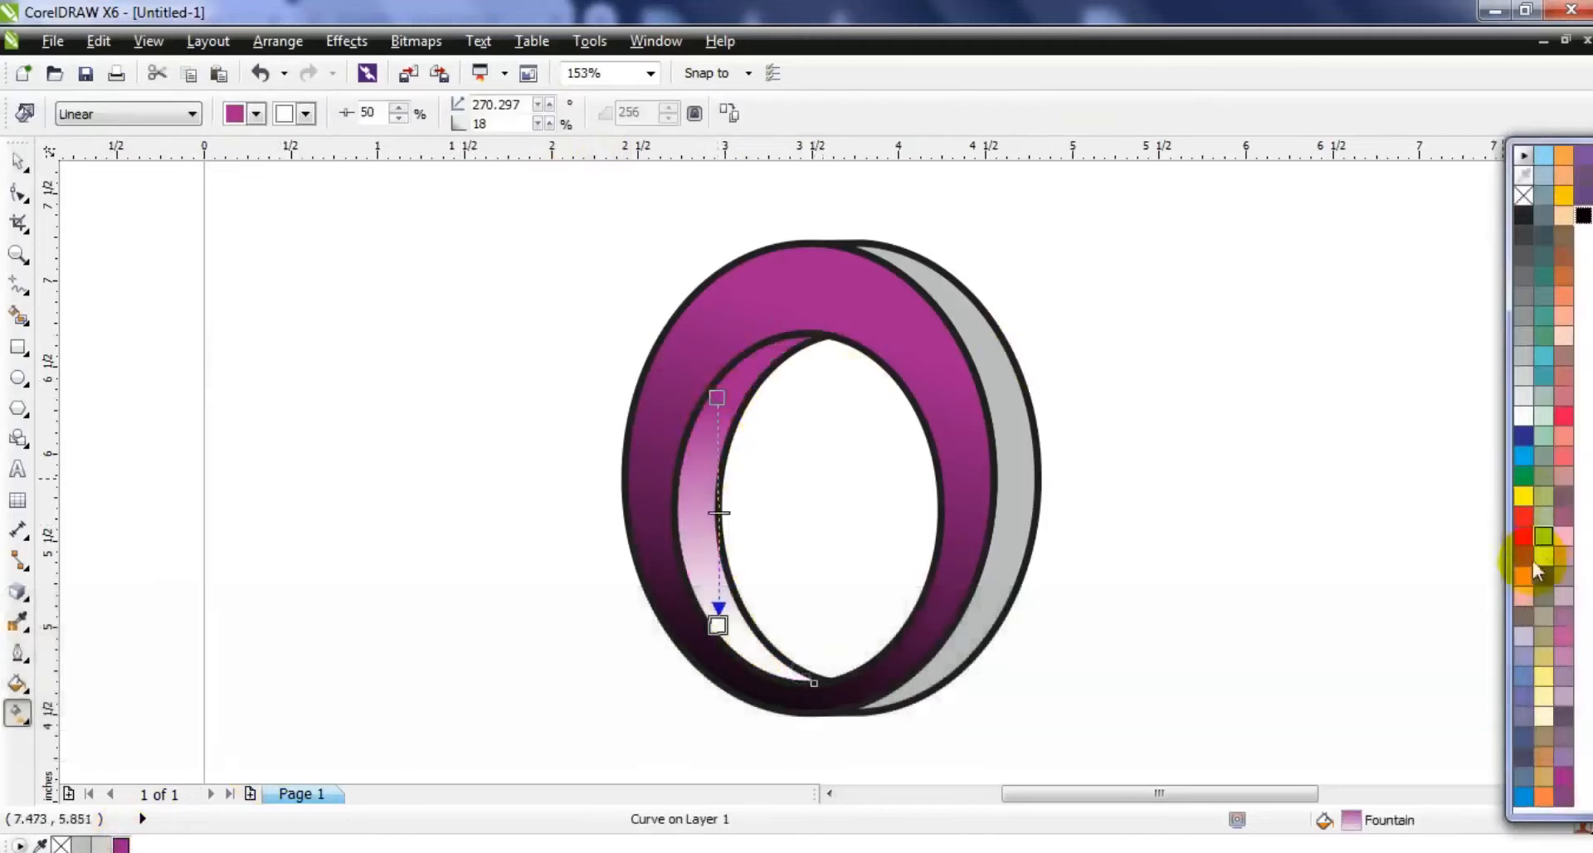
pyautogui.click(1563, 776)
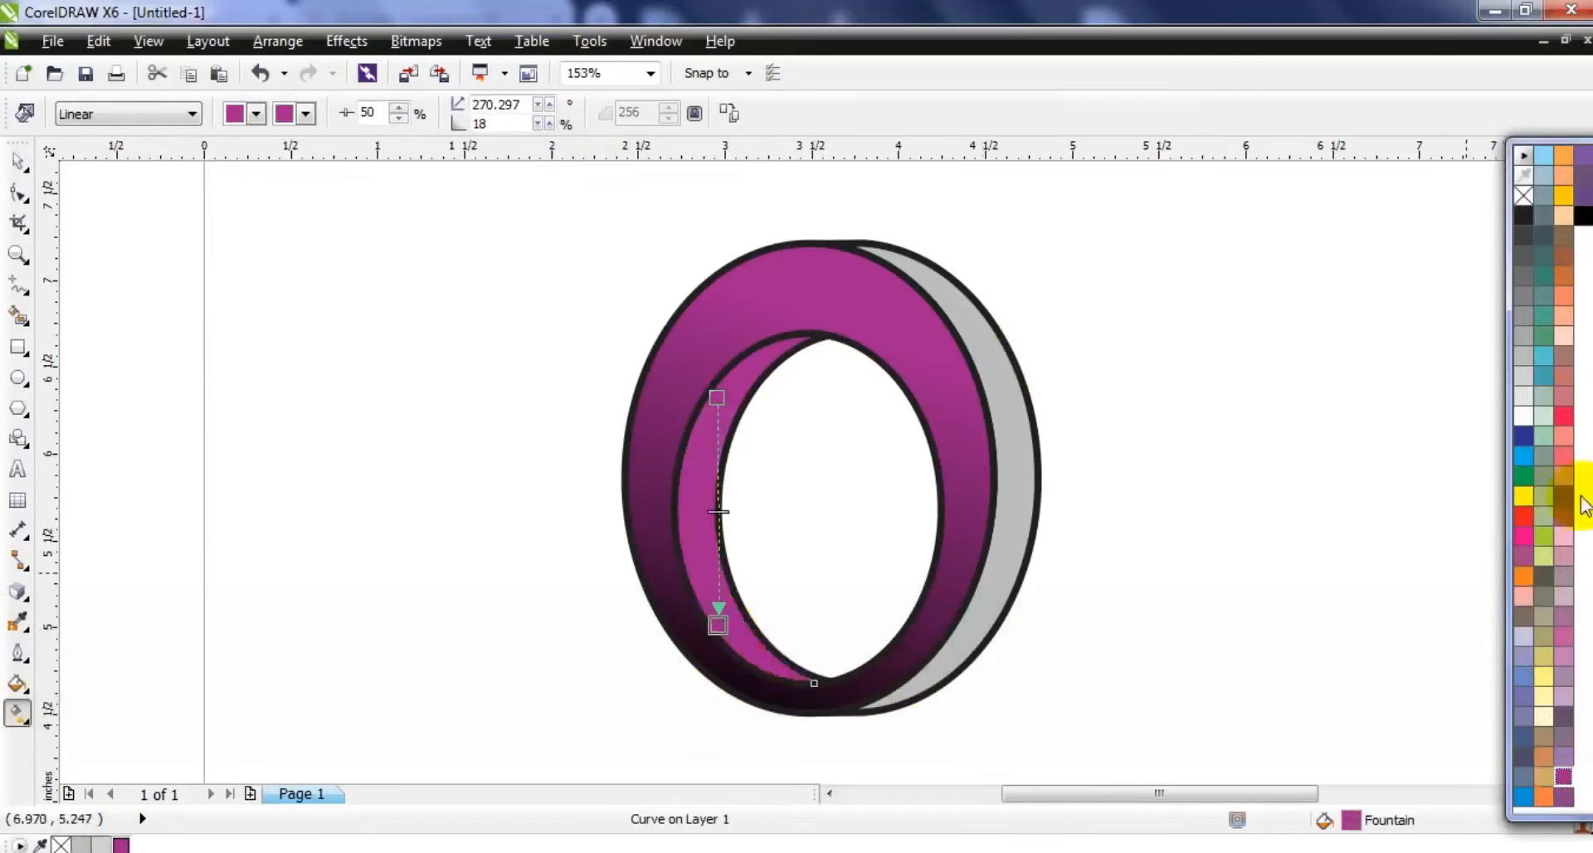
# Step: Add a white node at 52% of the inner side's gradient and stretch the gradient ends to cover the shape
pyautogui.click(1524, 415)
pyautogui.moveTo(719, 525); pyautogui.dragTo(719, 520)
pyautogui.moveTo(718, 625); pyautogui.dragTo(715, 636)
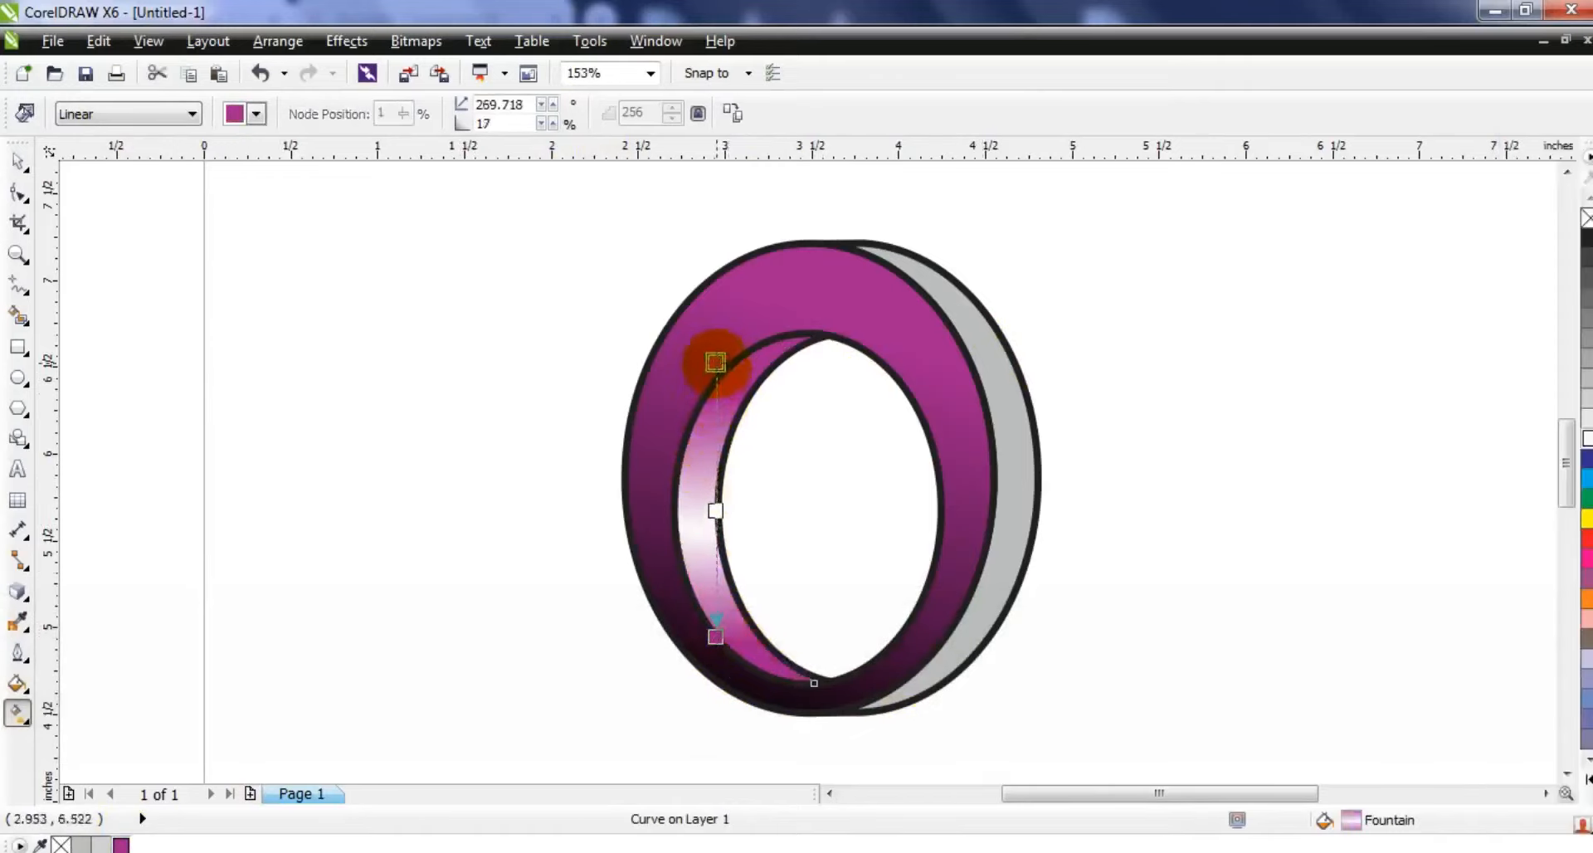
pyautogui.moveTo(715, 362); pyautogui.dragTo(715, 363)
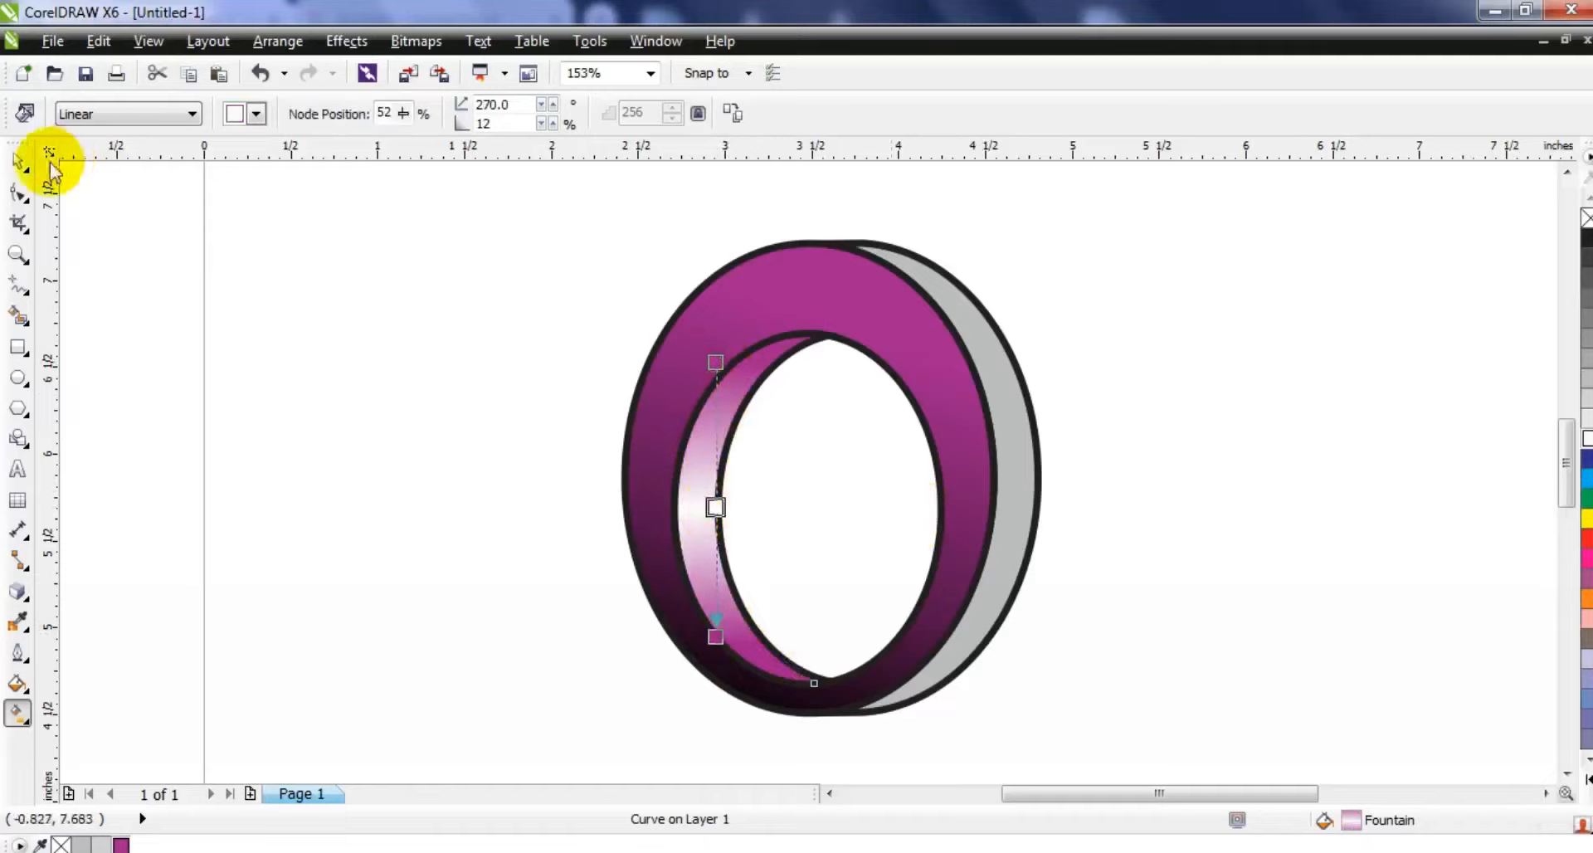
pyautogui.click(18, 160)
pyautogui.click(225, 332)
# Step: Copy only the fill from the ring's inner side onto the grey outer side
pyautogui.click(975, 328)
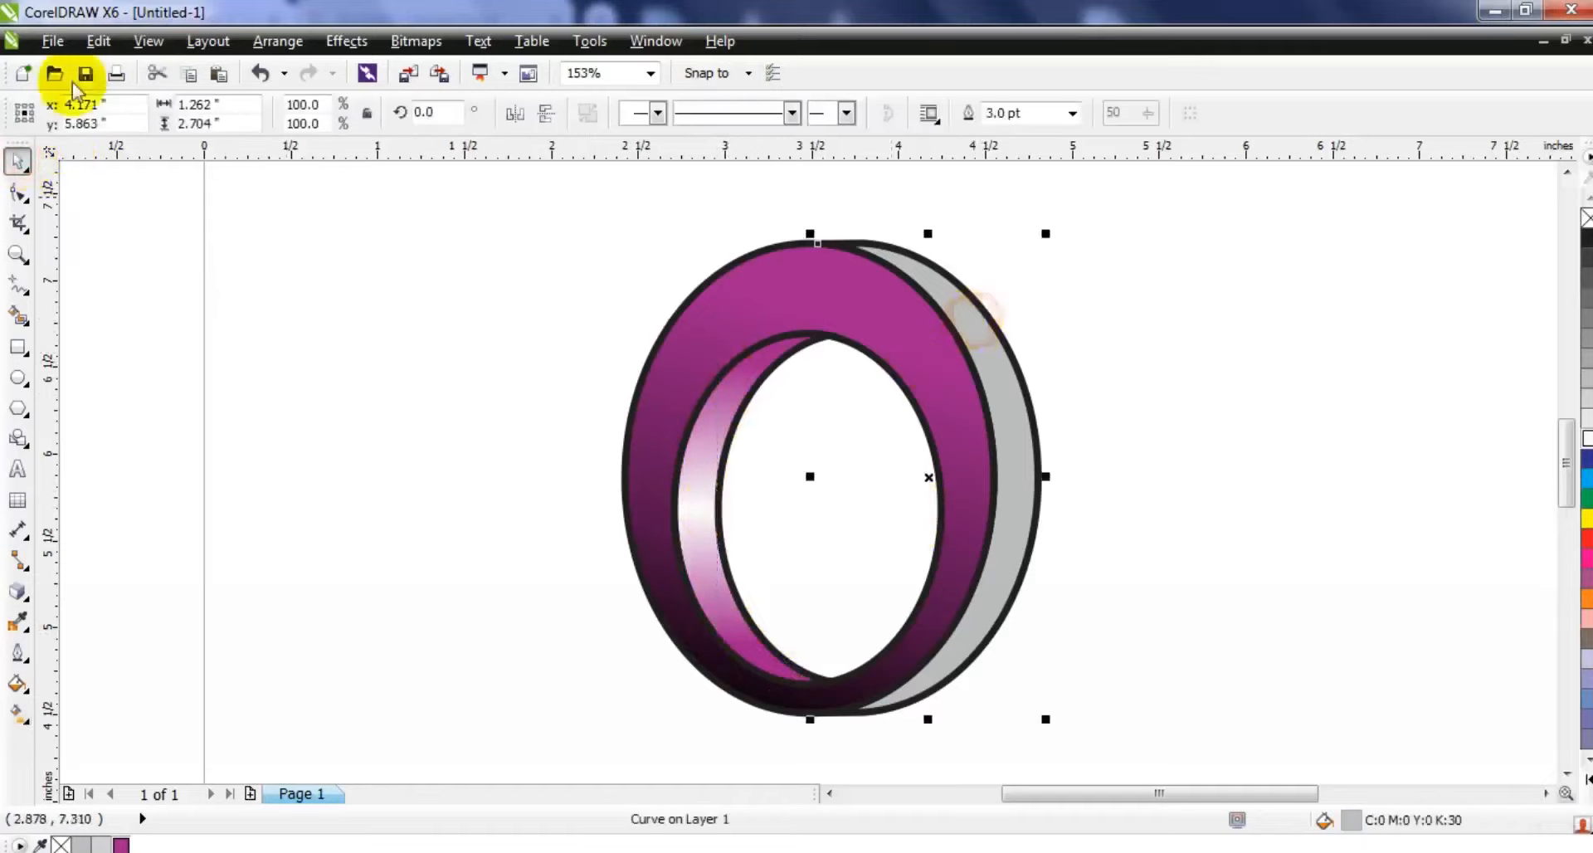
pyautogui.click(116, 49)
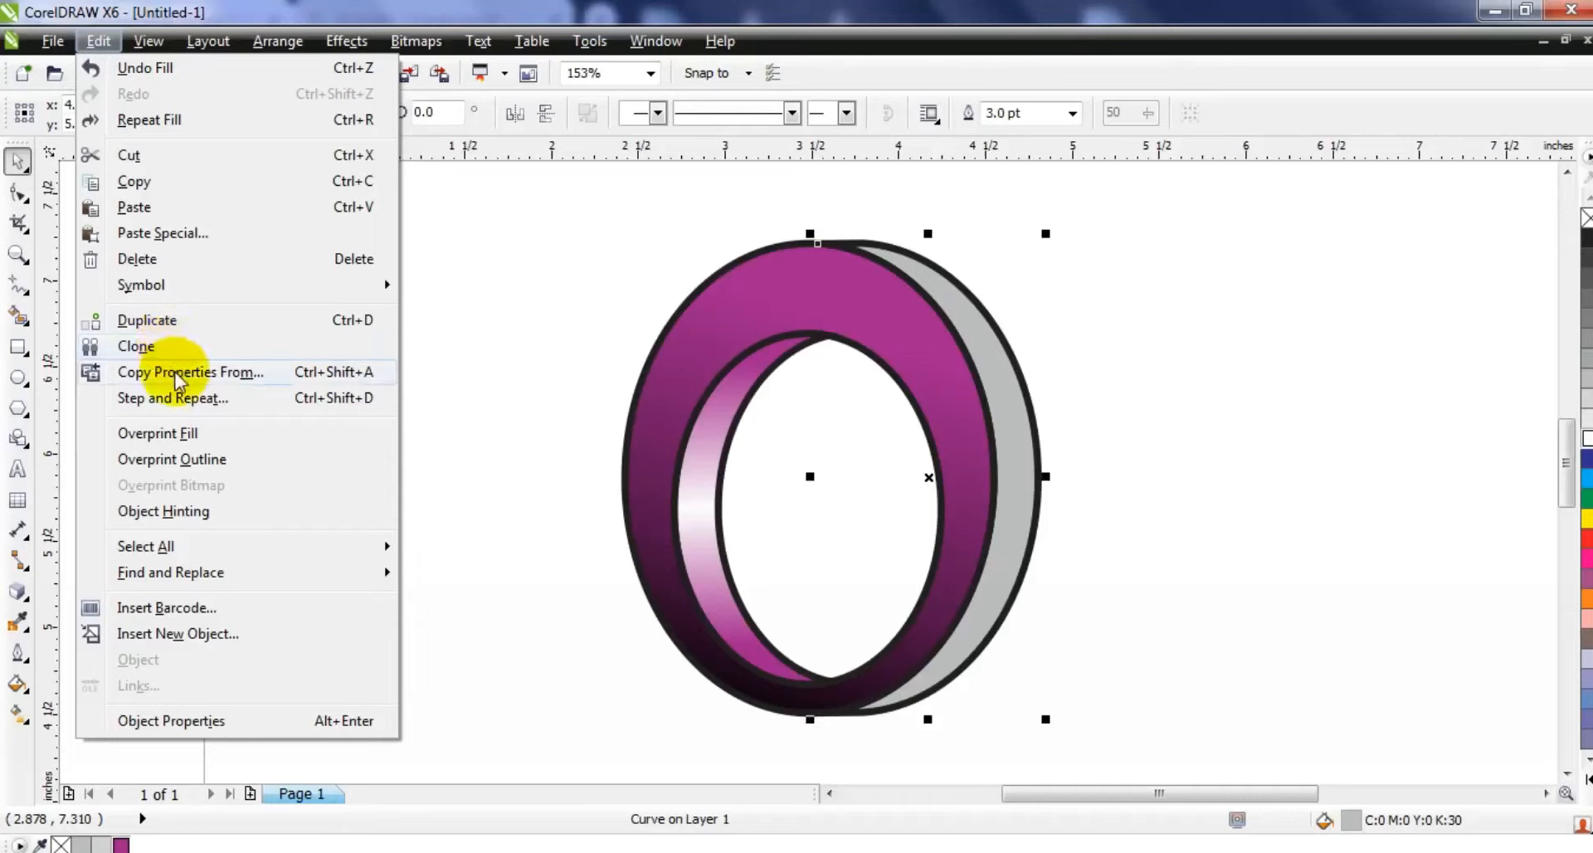
pyautogui.click(174, 372)
pyautogui.click(619, 417)
pyautogui.click(822, 474)
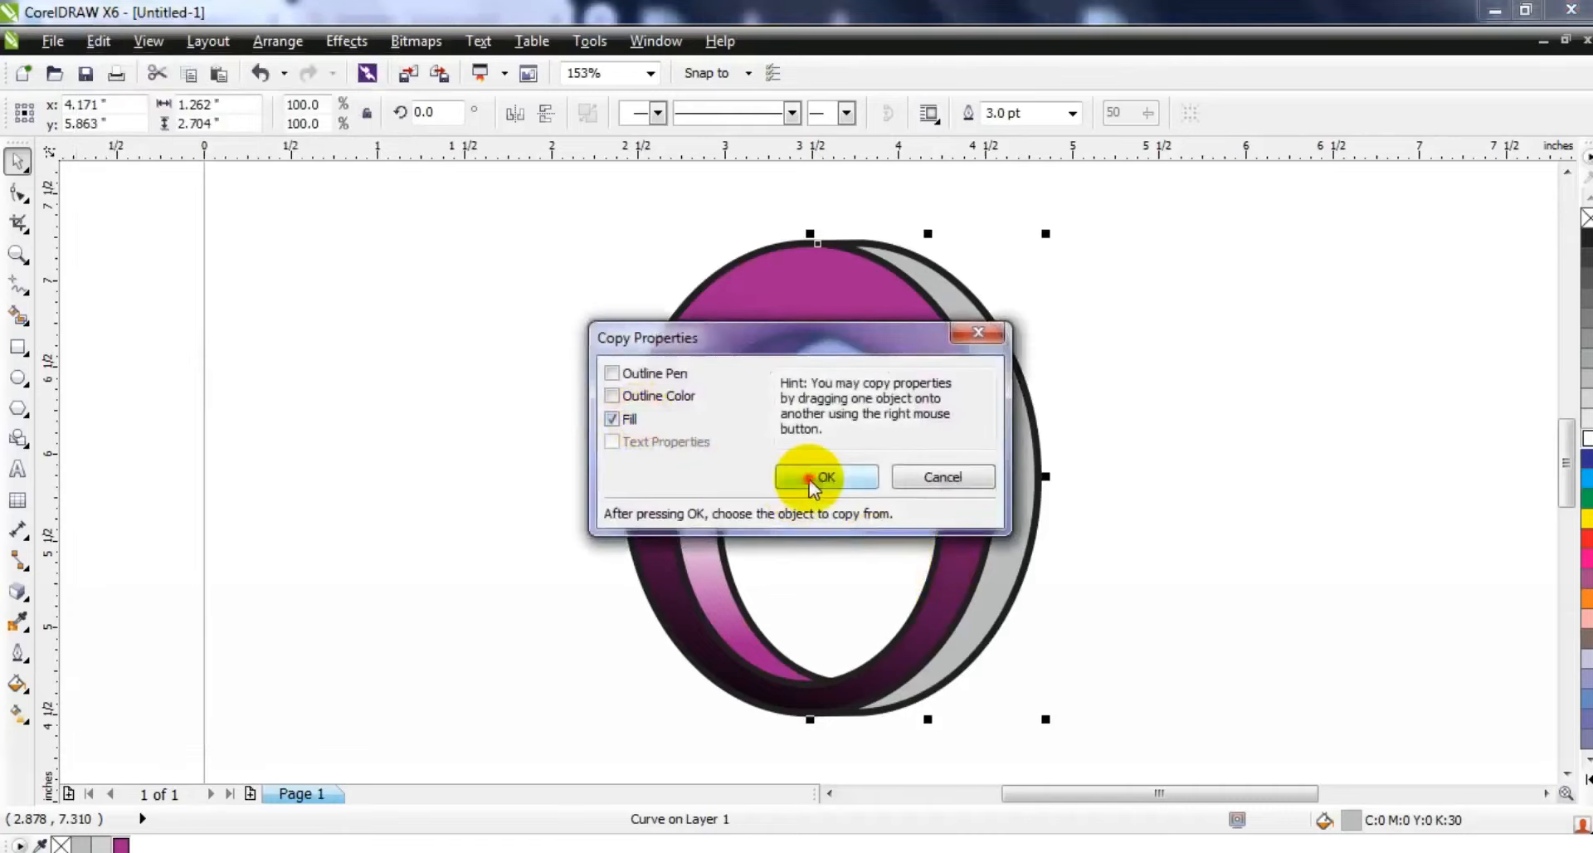
pyautogui.click(702, 476)
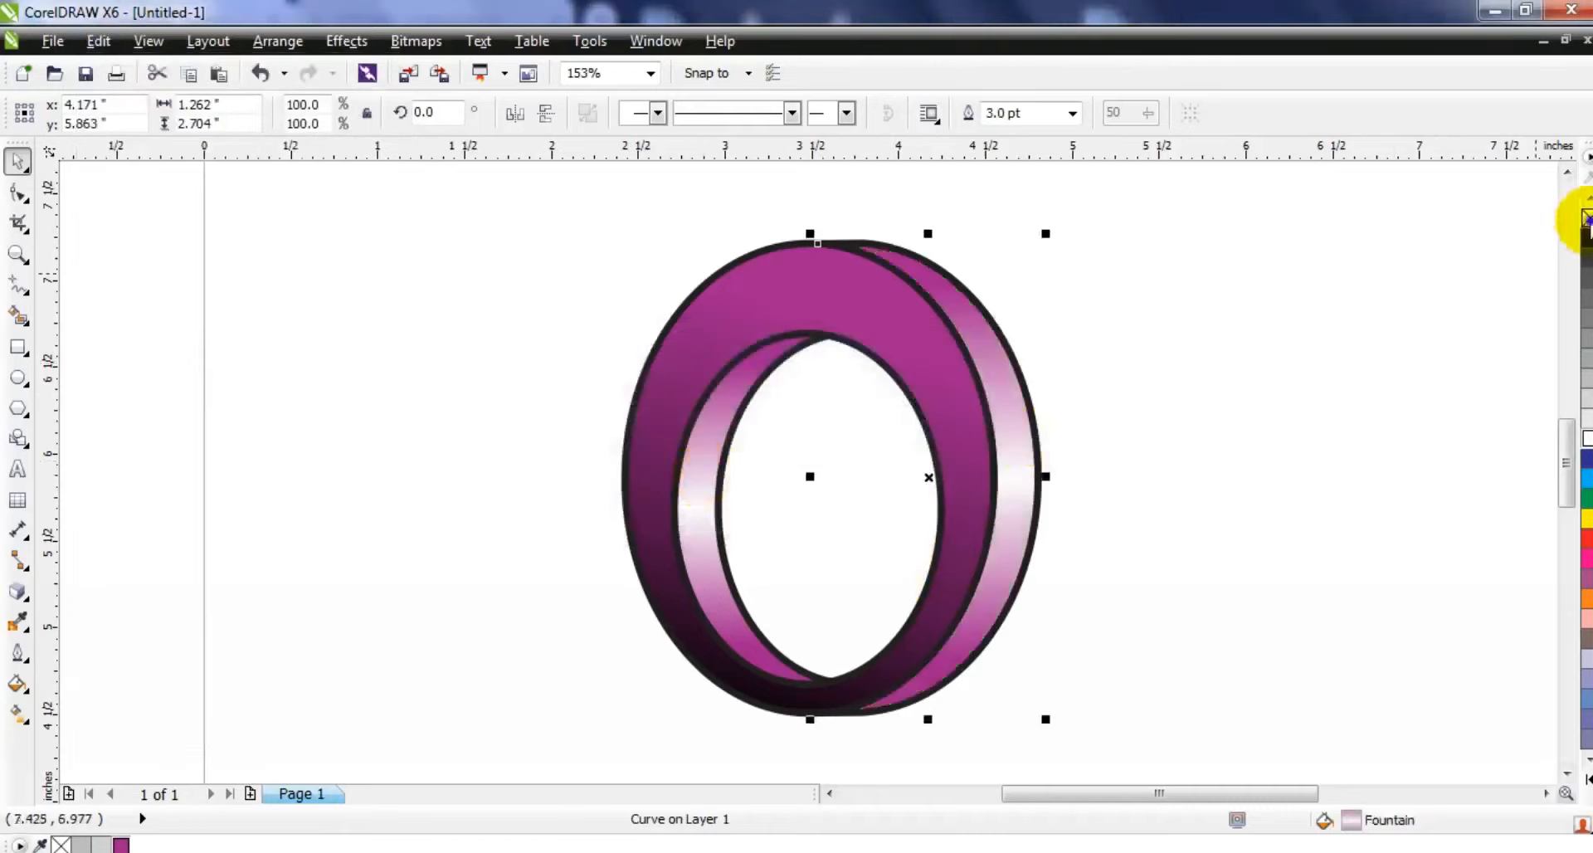
# Step: Remove the outlines from all three parts of the ring
pyautogui.click(1200, 303)
pyautogui.moveTo(1173, 237); pyautogui.dragTo(559, 739)
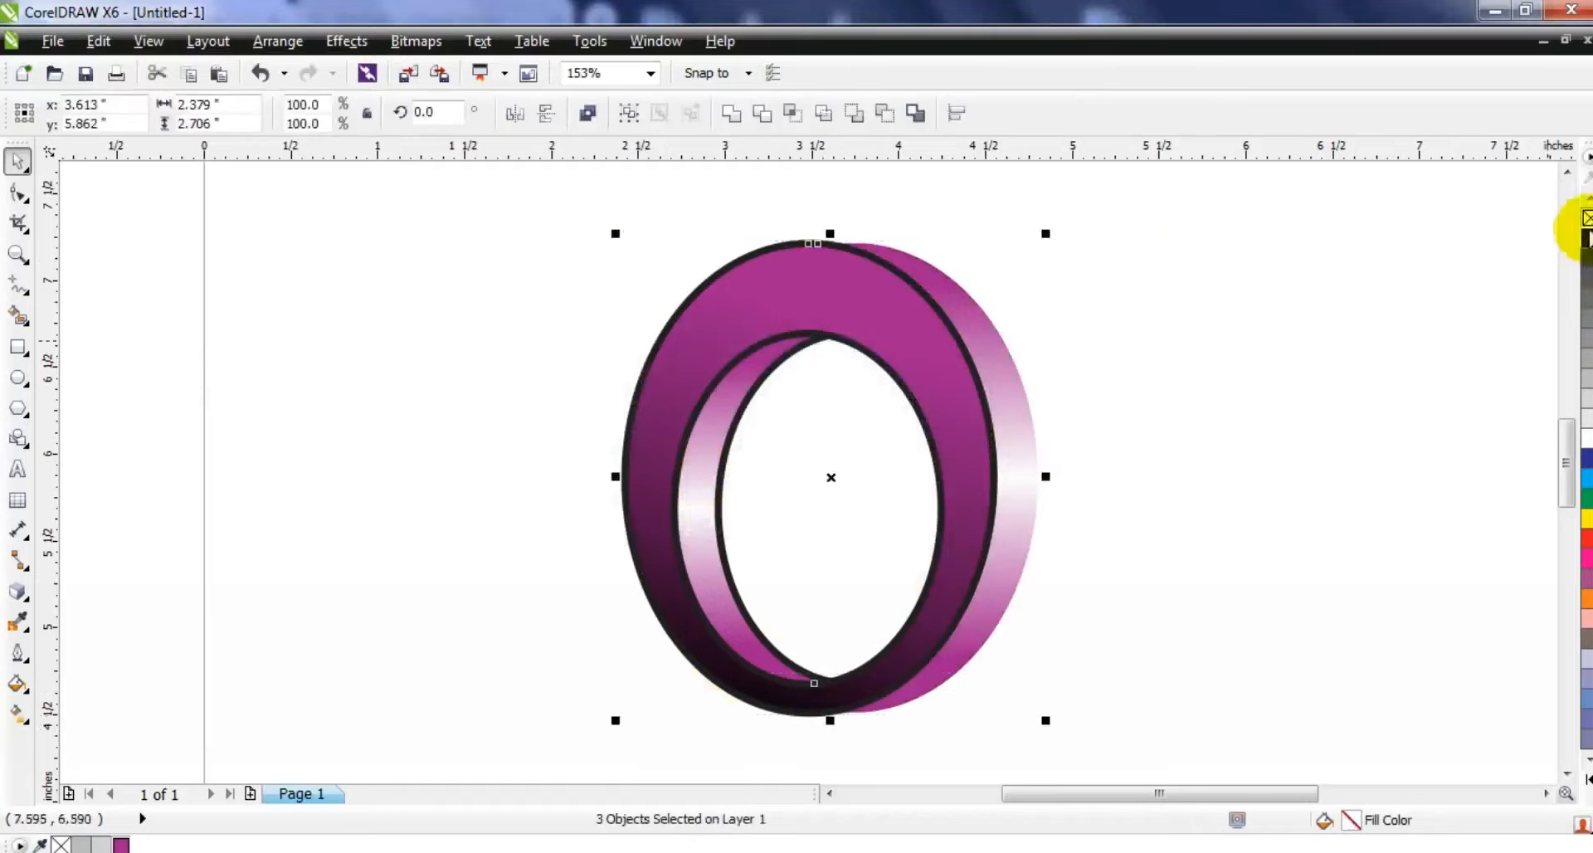
pyautogui.rightClick(1585, 220)
pyautogui.click(1270, 346)
# Step: Duplicate the whole ring, rotate the copy to 120.5 degrees and move it over the original's upper right
pyautogui.press('F3')
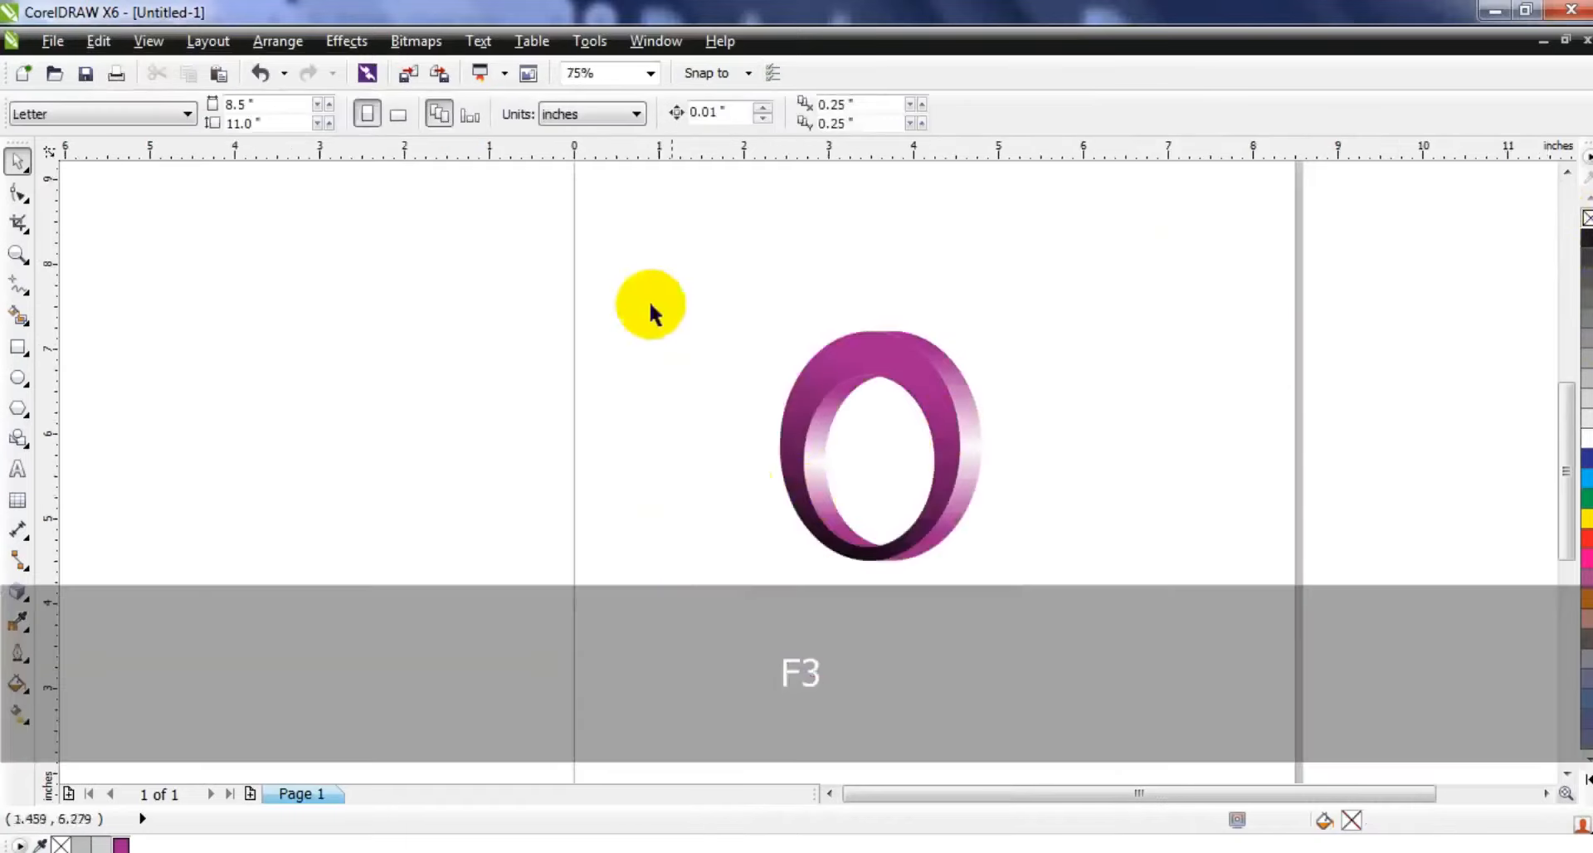
pyautogui.moveTo(669, 258); pyautogui.dragTo(1014, 571)
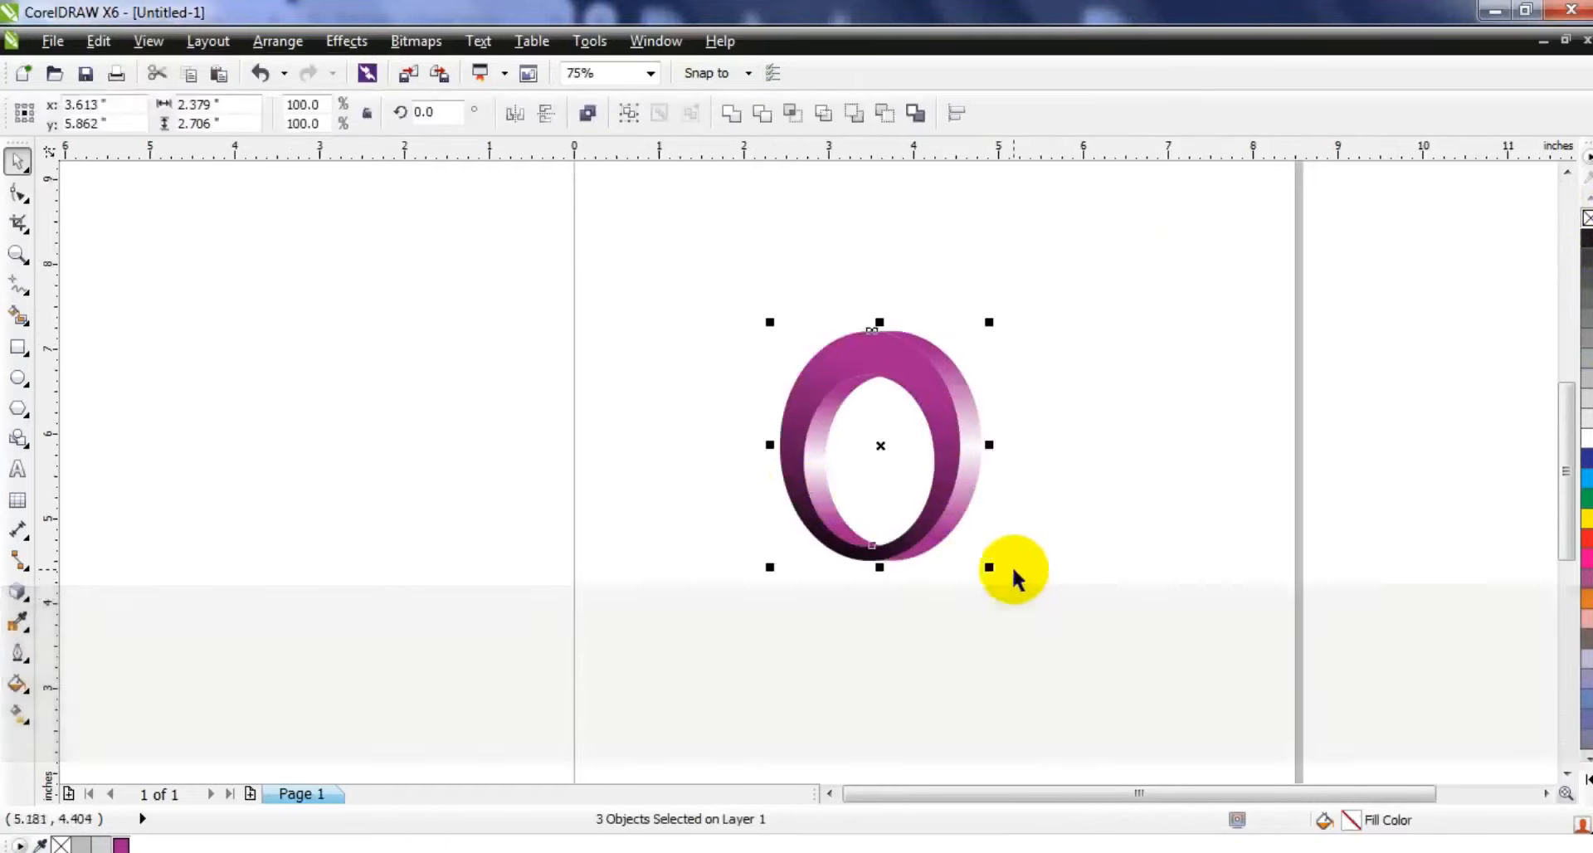
pyautogui.press('KP_Add')
pyautogui.click(962, 486)
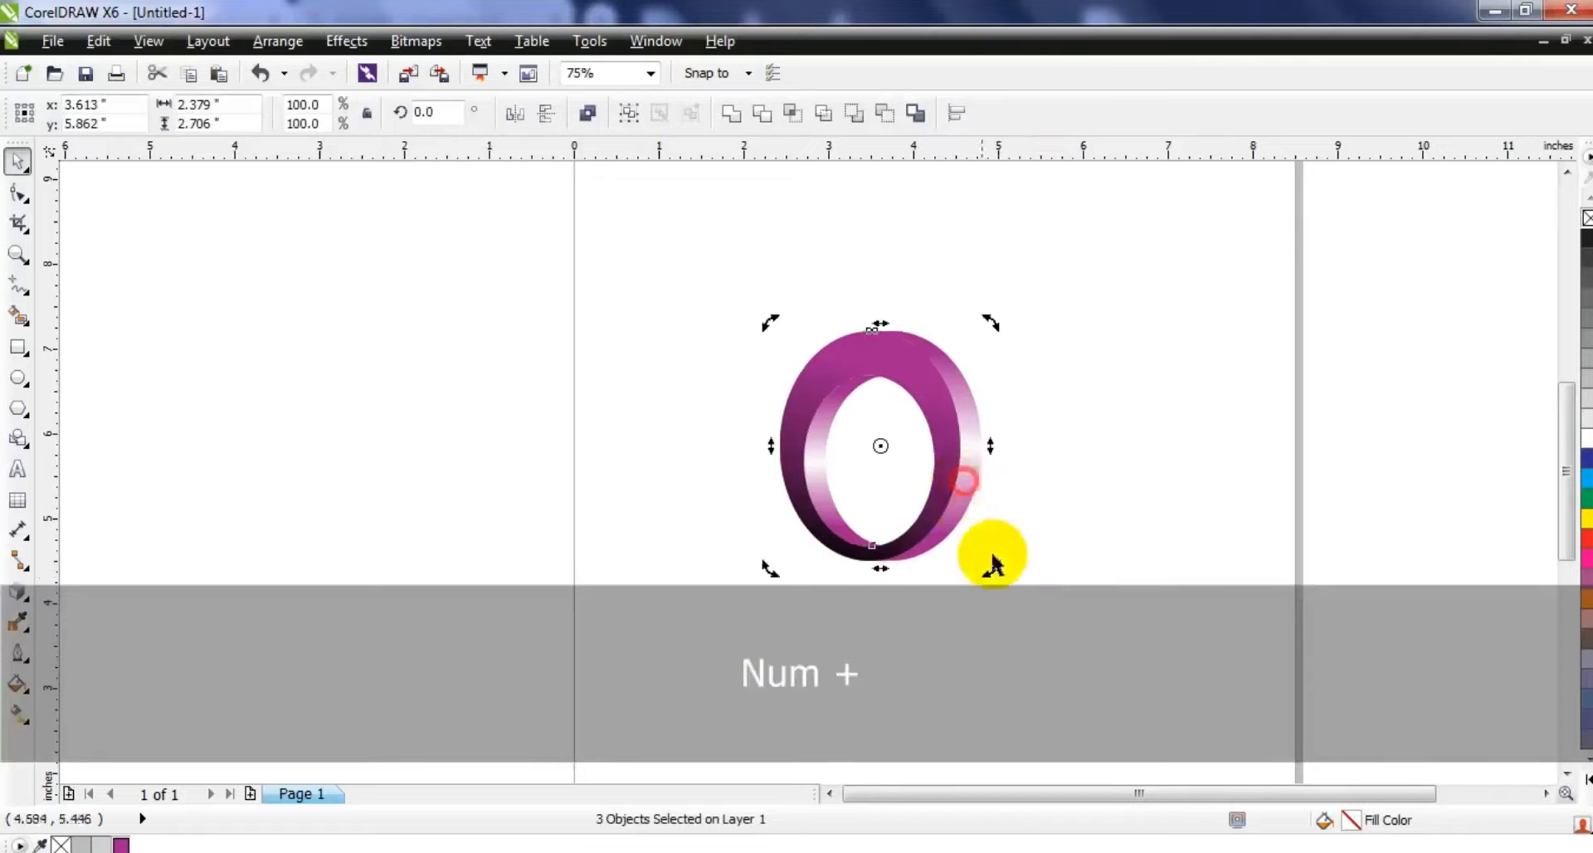
pyautogui.moveTo(985, 571); pyautogui.dragTo(924, 310)
pyautogui.moveTo(986, 440); pyautogui.dragTo(1041, 370)
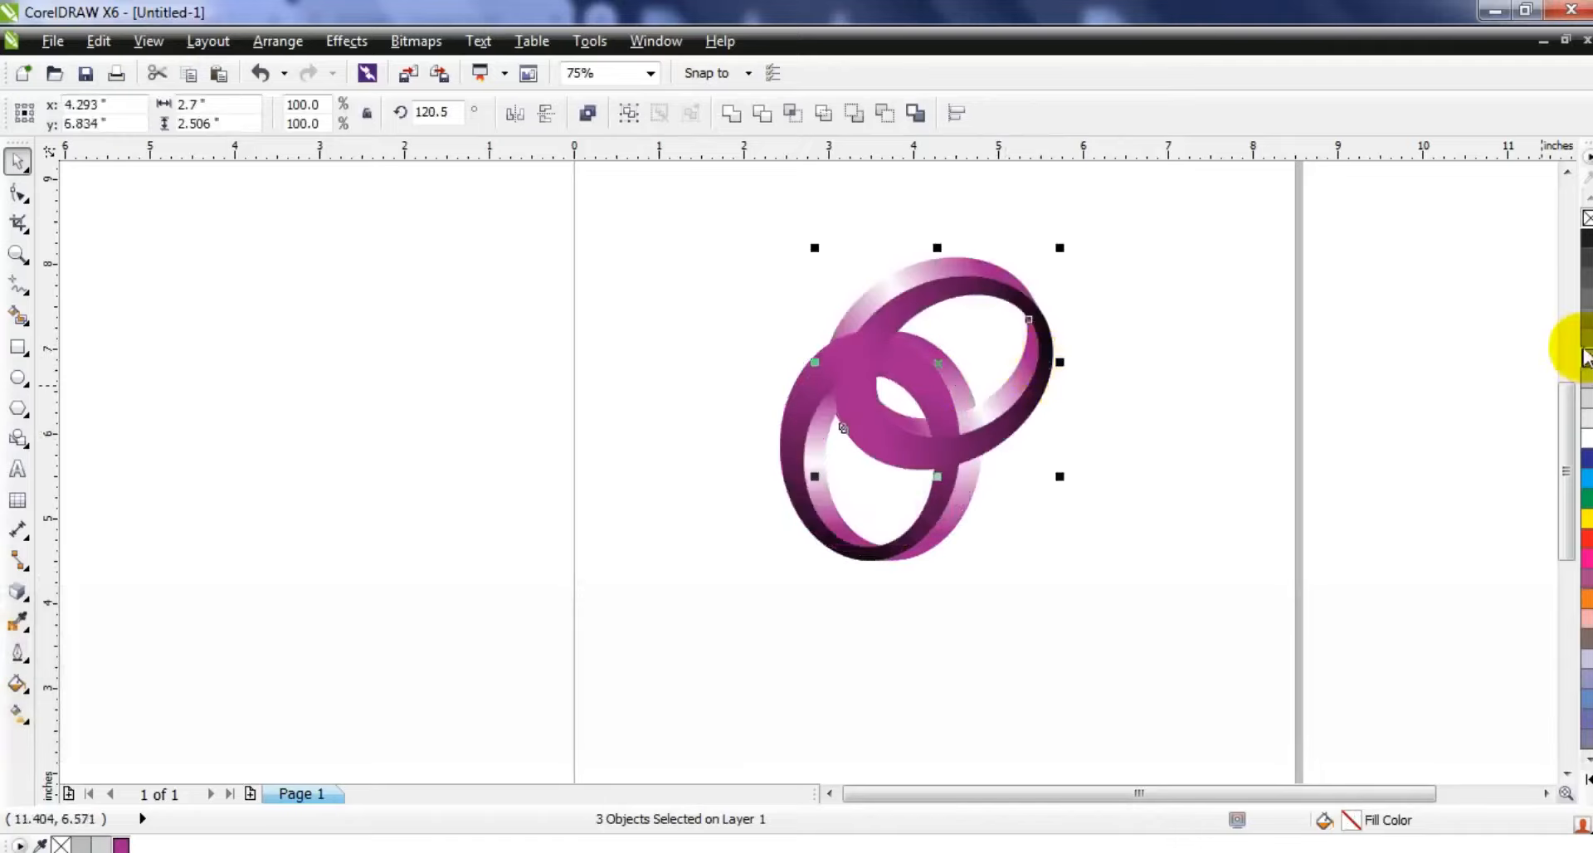
# Step: Fill the rotated ring copy with 50% black, bring it to the front and shift it slightly up and right
pyautogui.click(1586, 338)
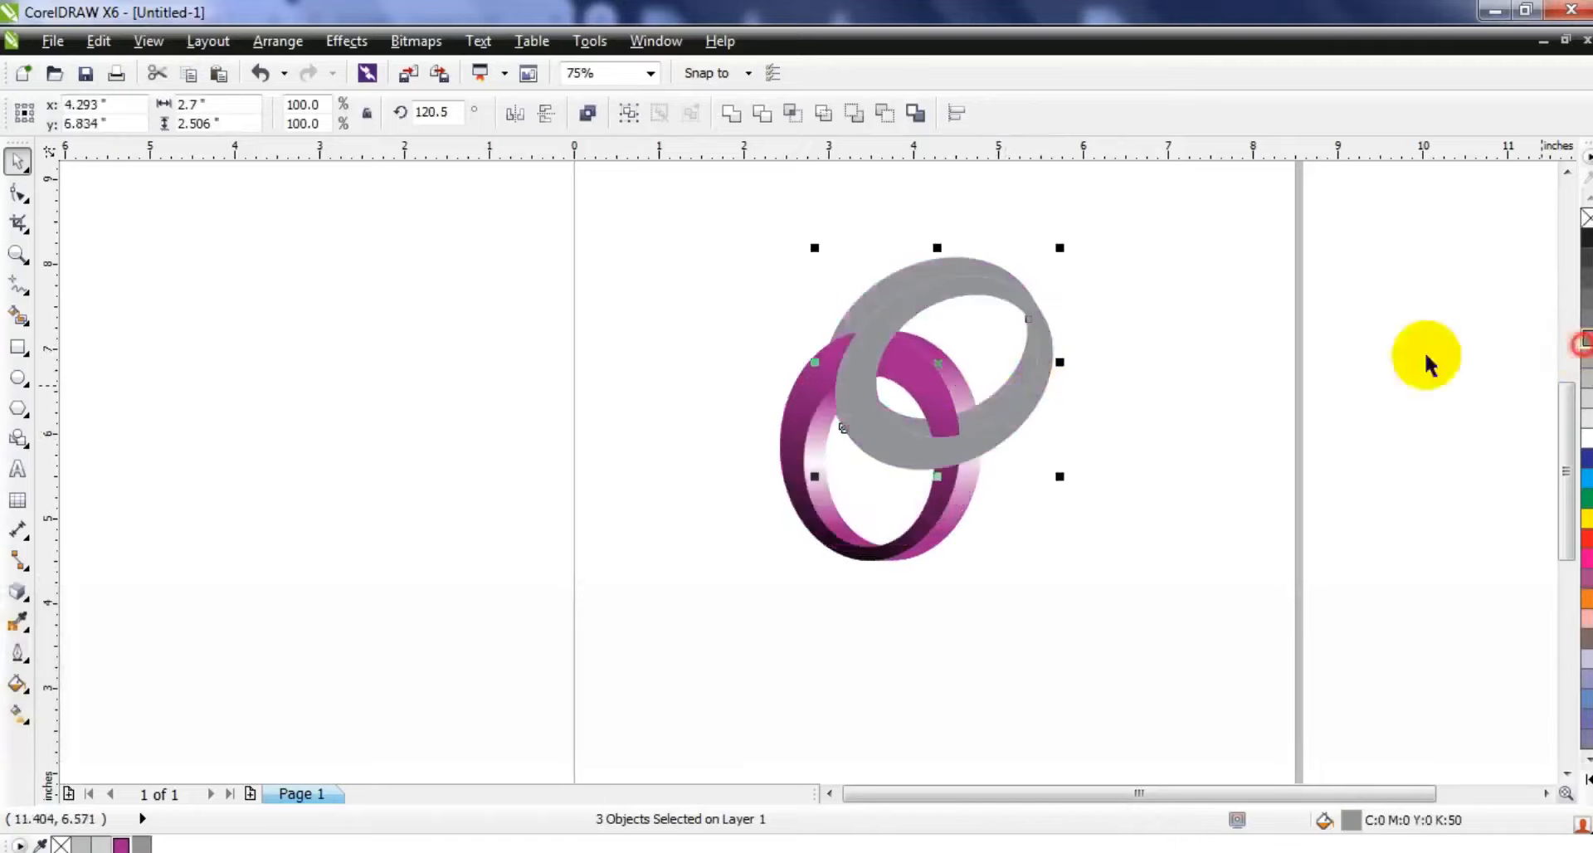
pyautogui.click(1021, 385)
pyautogui.hotkey('shift', 'pageup')
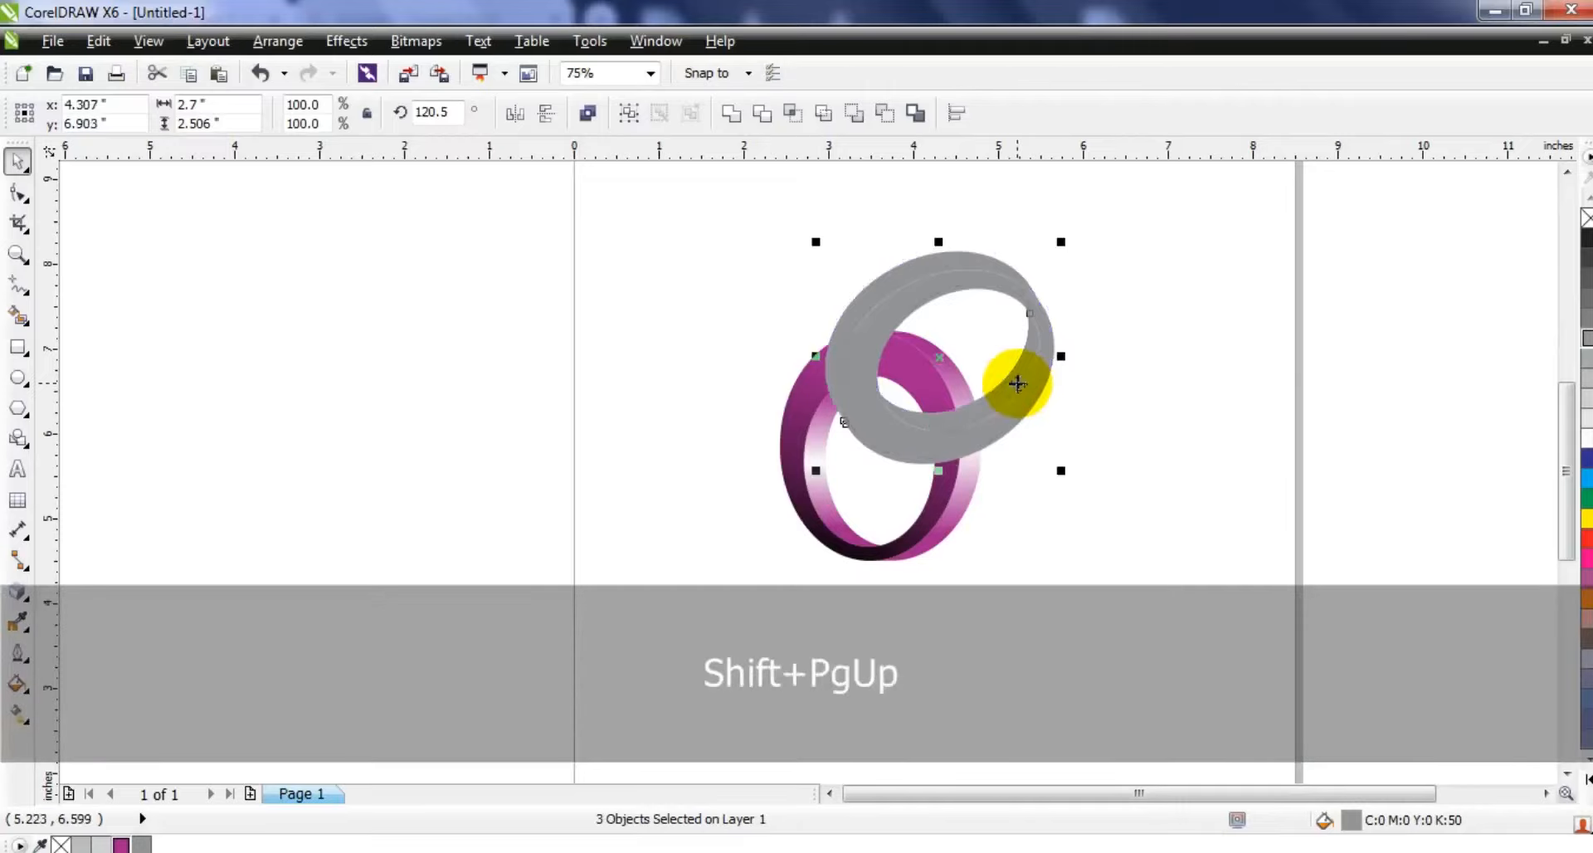
pyautogui.moveTo(1025, 384); pyautogui.dragTo(1032, 384)
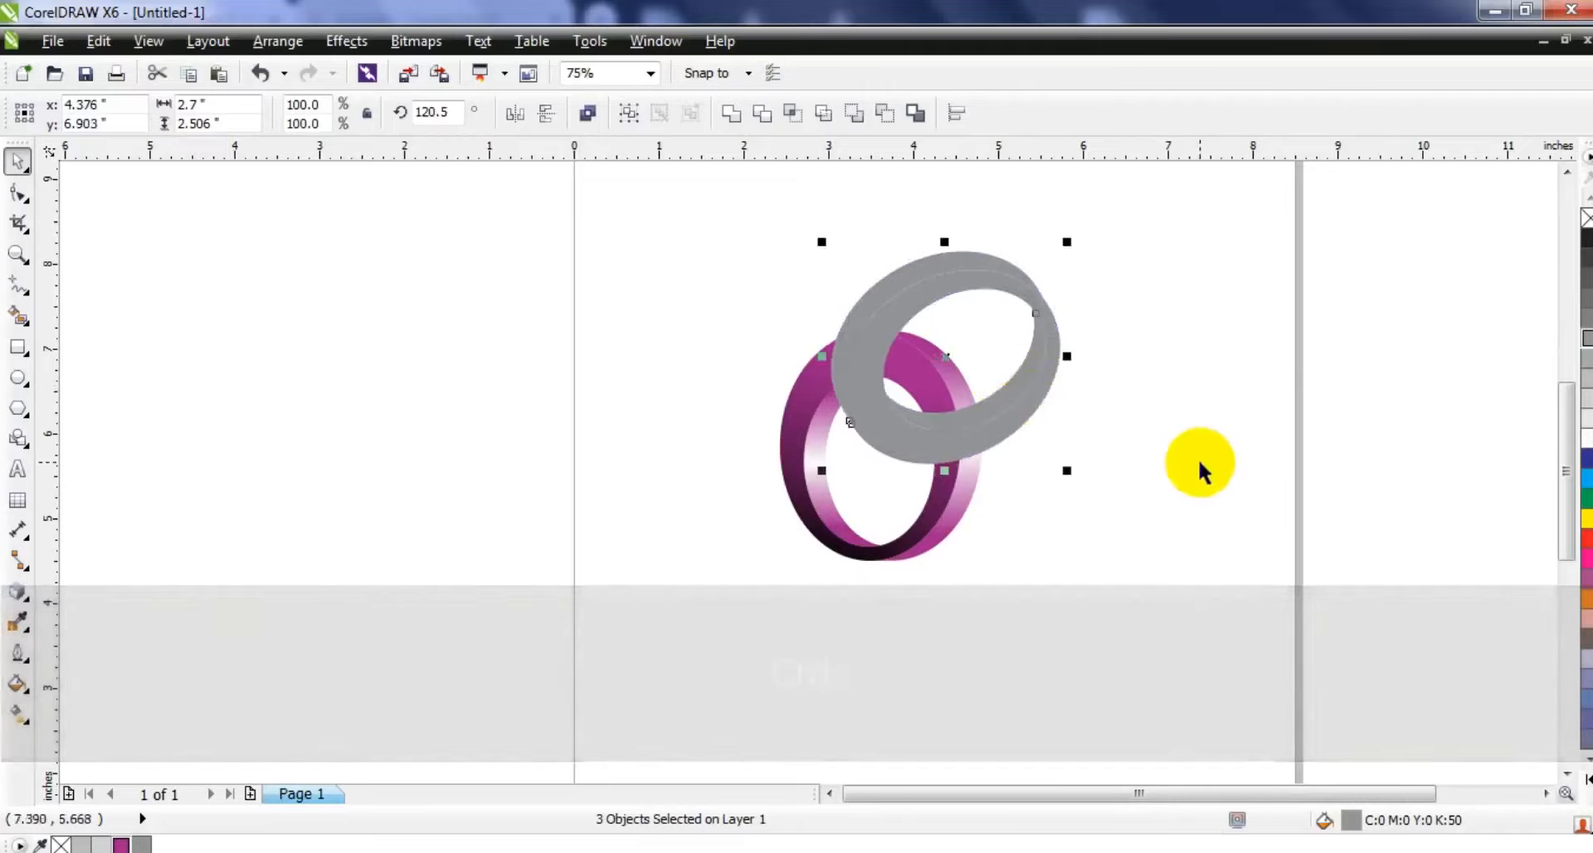
# Step: Remove the fill from the inner and front parts of the rotated grey ring
pyautogui.click(1159, 469)
pyautogui.click(17, 254)
pyautogui.moveTo(535, 237); pyautogui.dragTo(1173, 626)
pyautogui.moveTo(665, 313); pyautogui.dragTo(1201, 600)
pyautogui.click(681, 474)
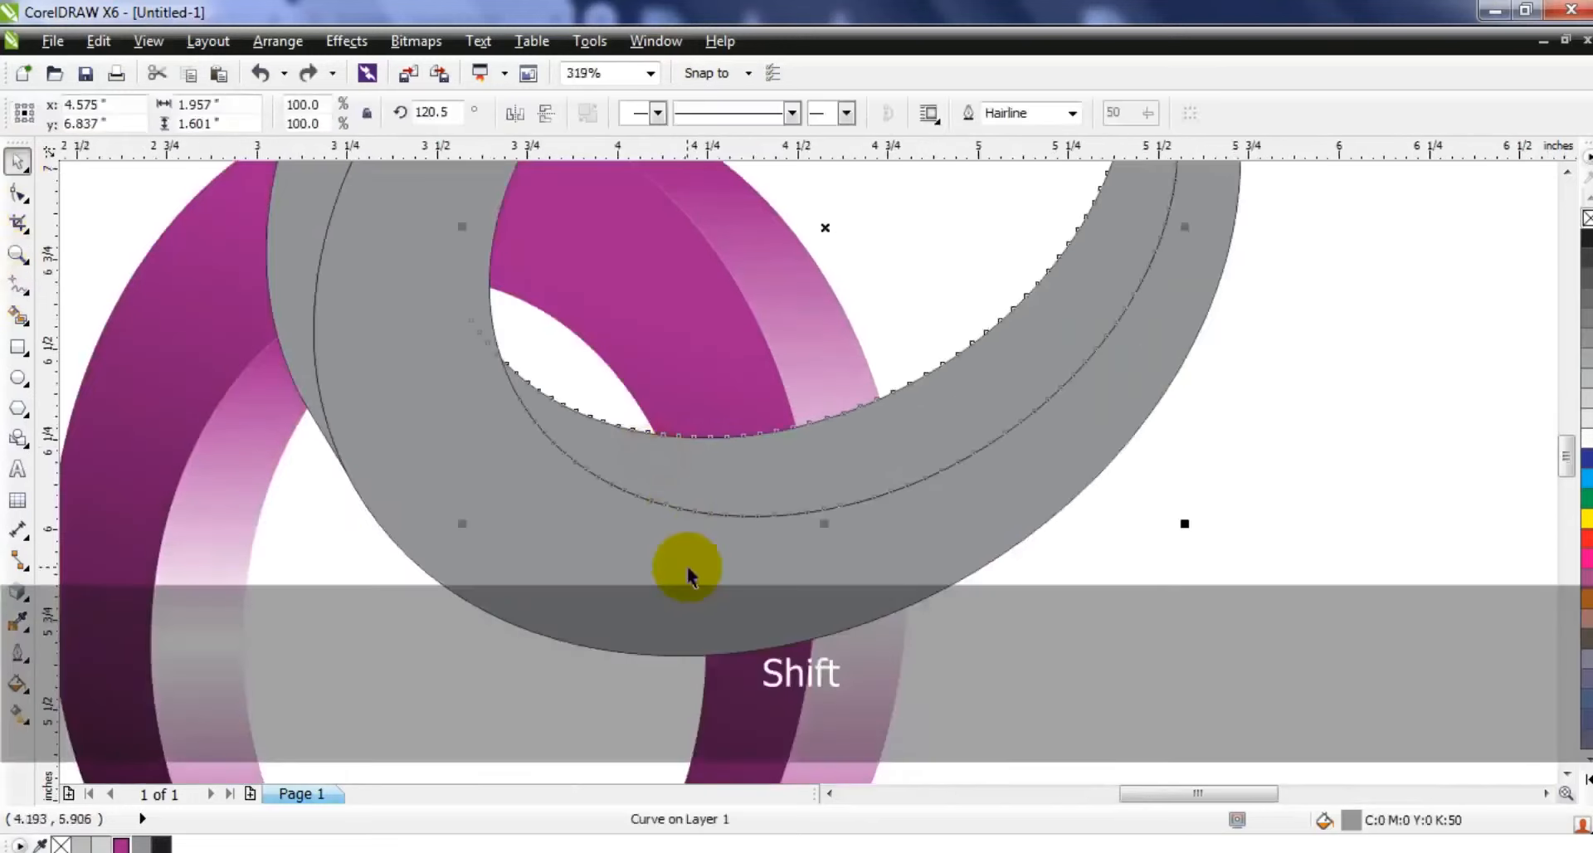
pyautogui.keyDown('shift'); pyautogui.click(687, 566); pyautogui.keyUp('shift')
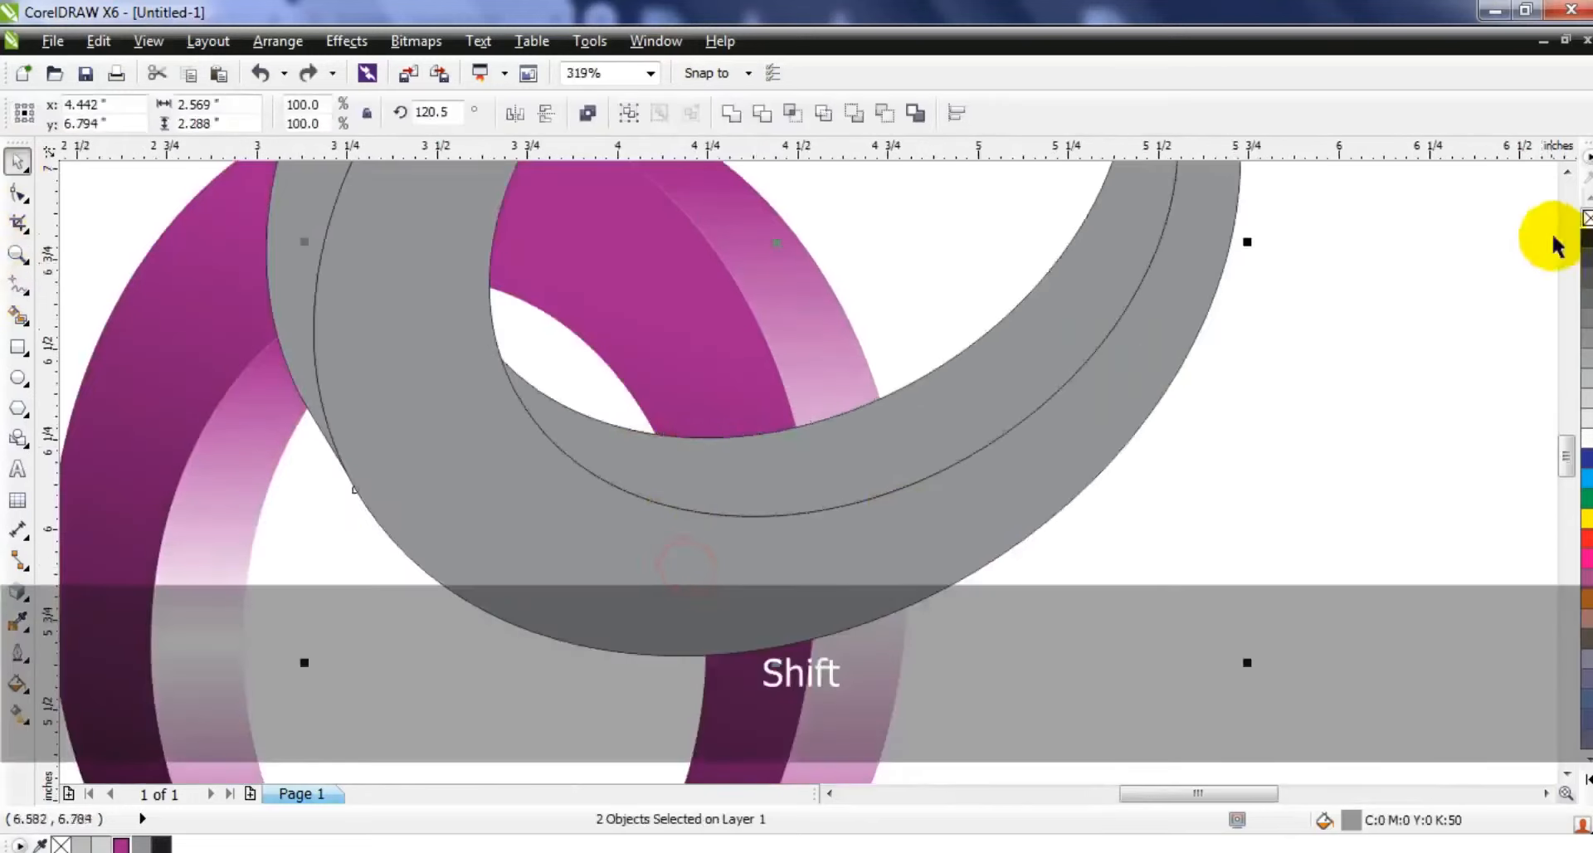
pyautogui.click(1583, 217)
# Step: Draw a closed four-sided freehand shape around the area where the grey ring crosses the purple ring's right side
pyautogui.click(18, 285)
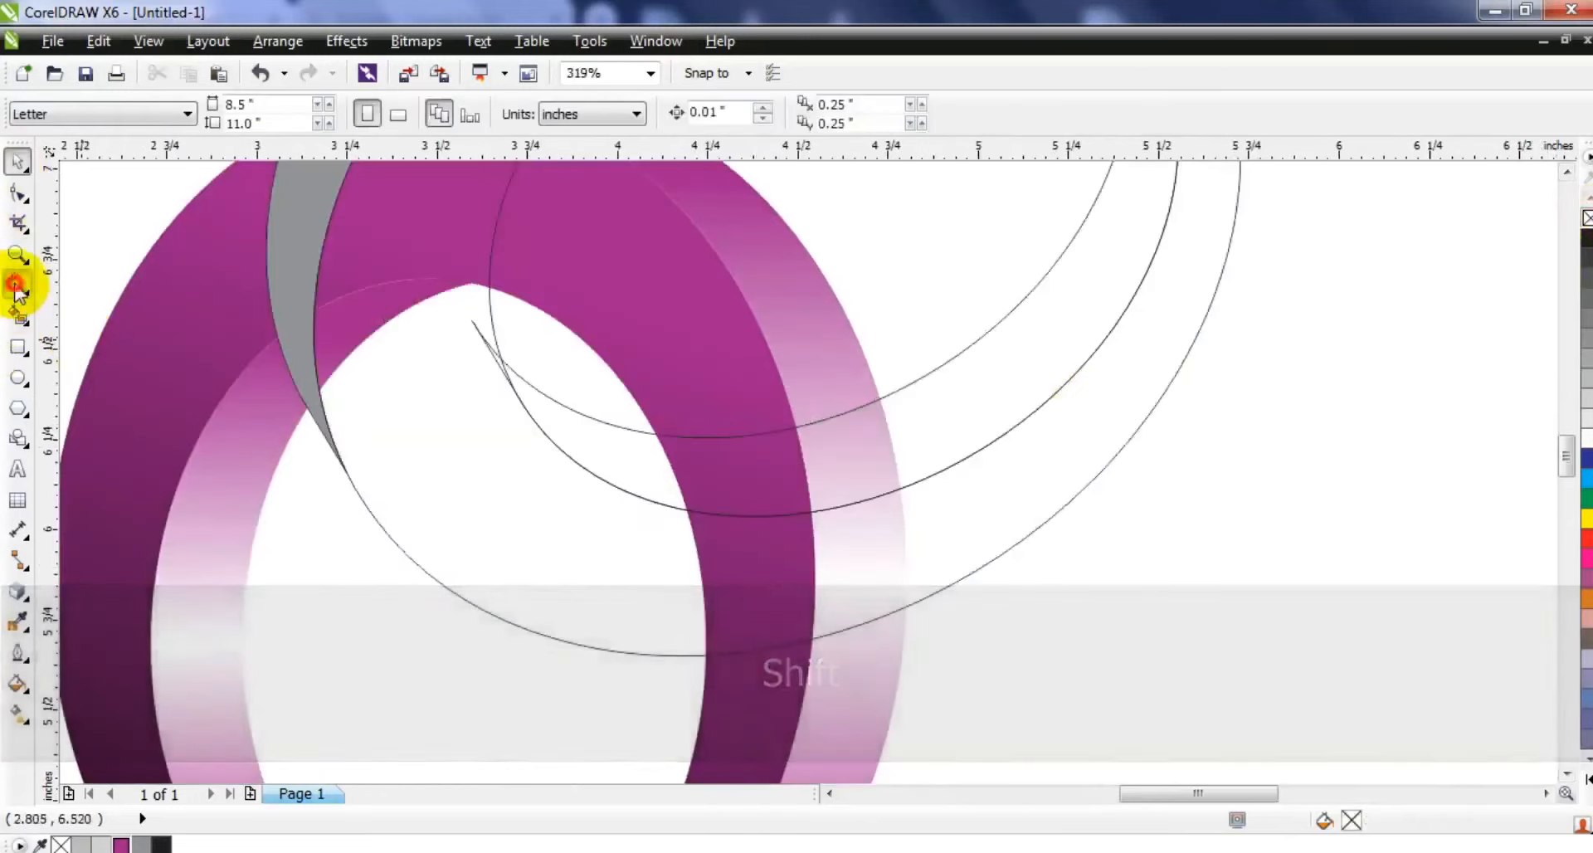
pyautogui.click(1073, 116)
pyautogui.click(1005, 177)
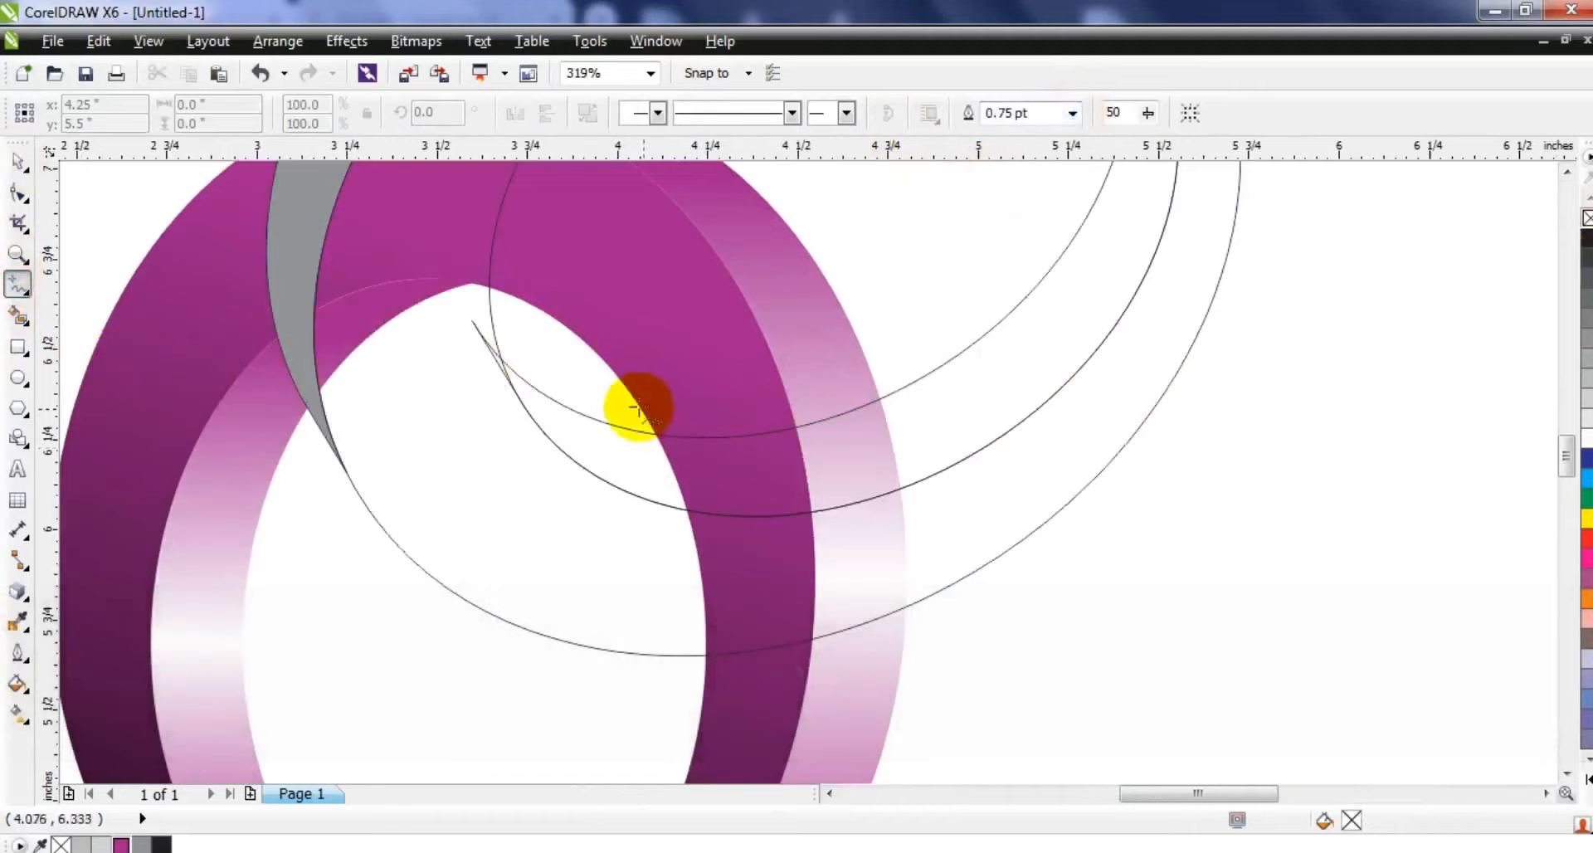
pyautogui.click(637, 406)
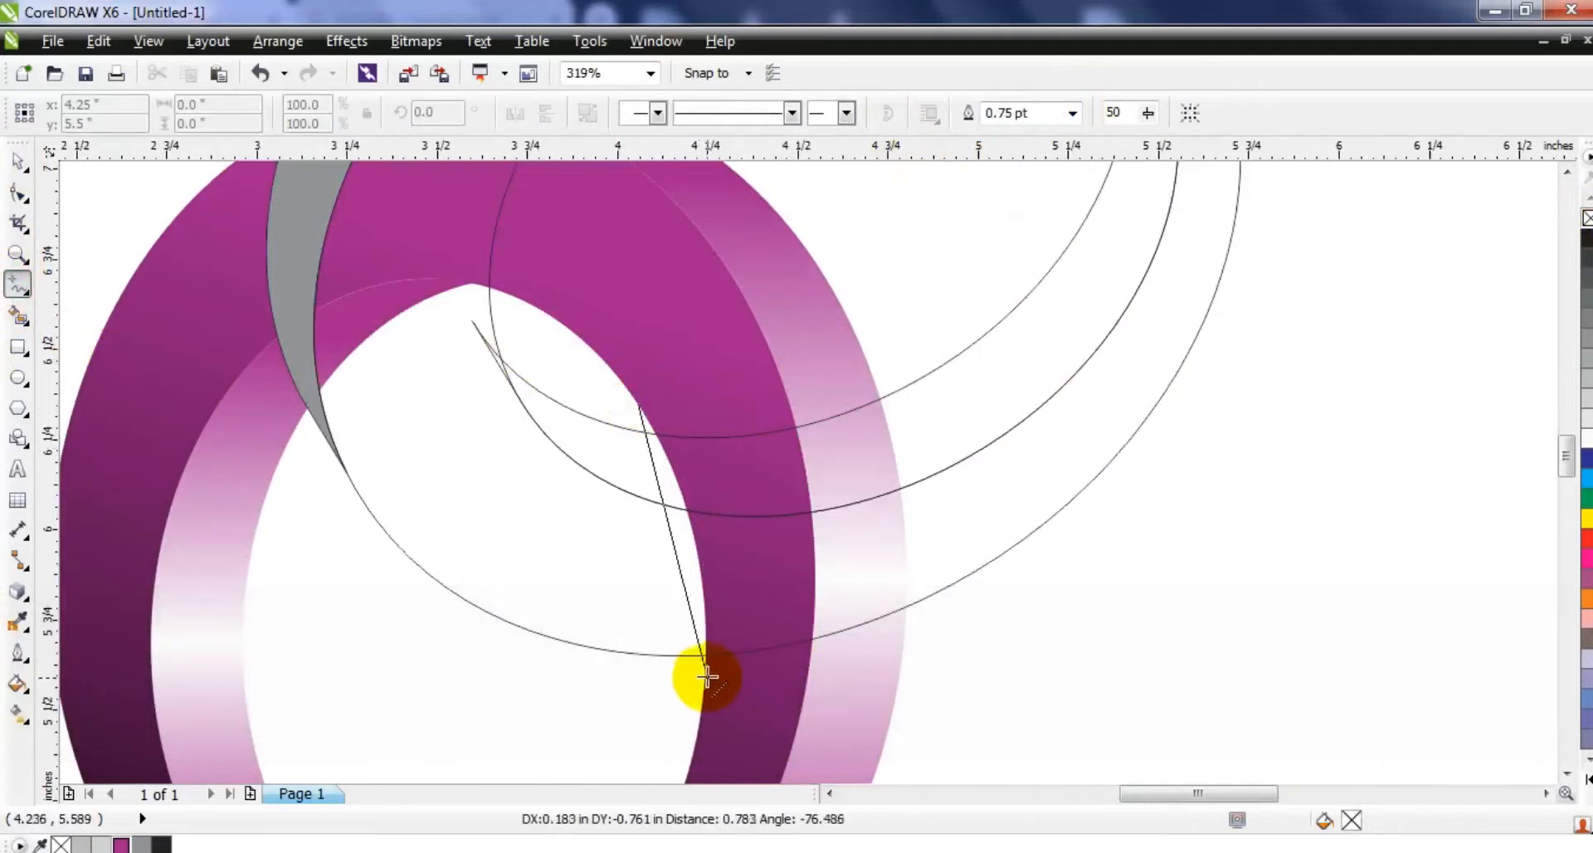
pyautogui.doubleClick(704, 679)
pyautogui.doubleClick(903, 639)
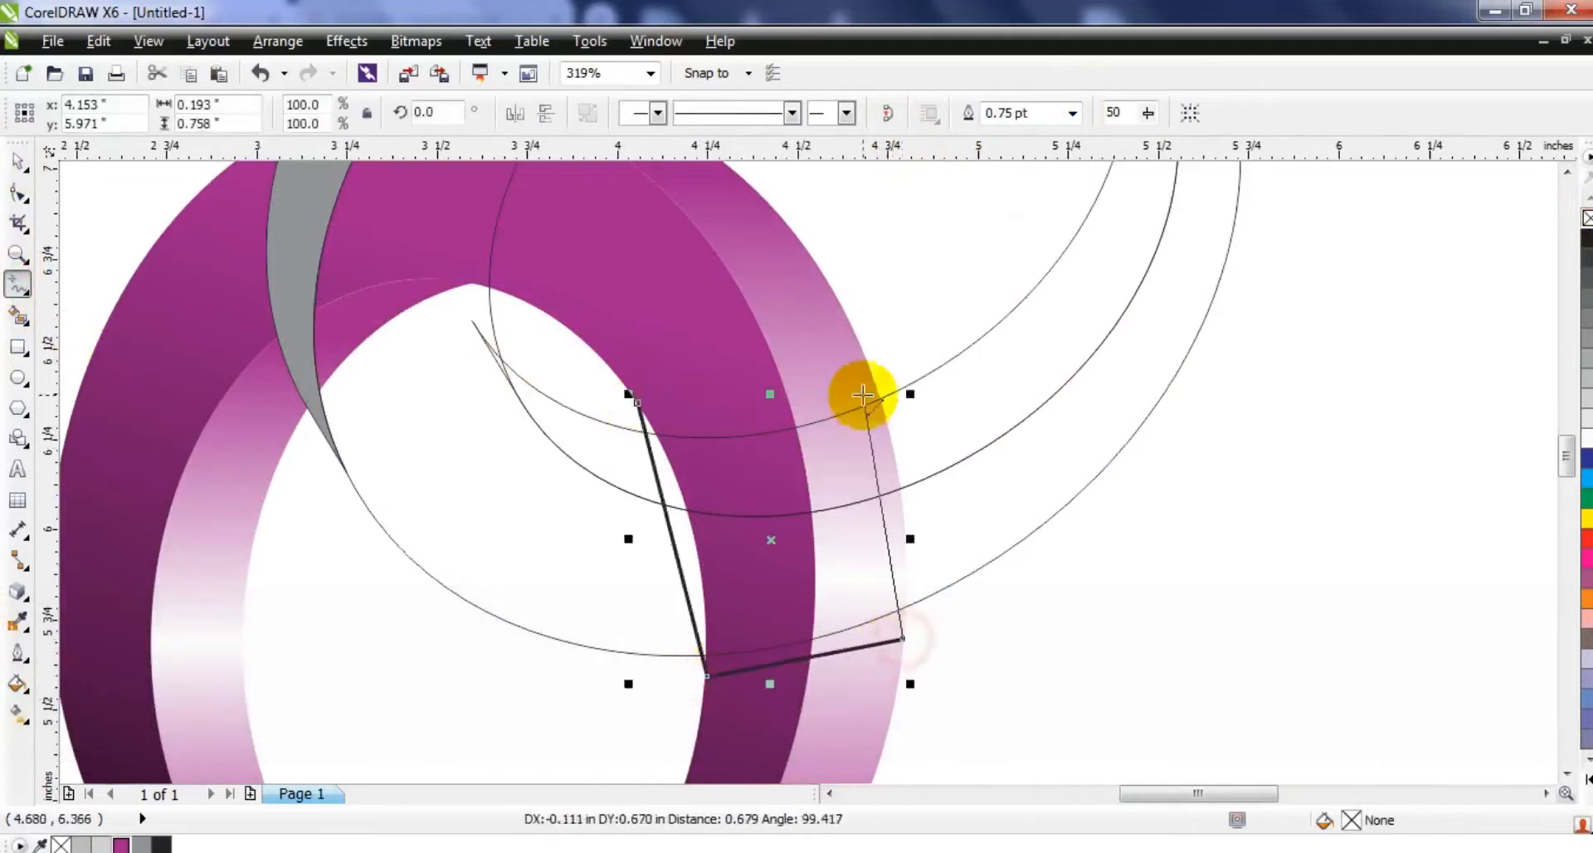
pyautogui.doubleClick(870, 373)
pyautogui.click(637, 406)
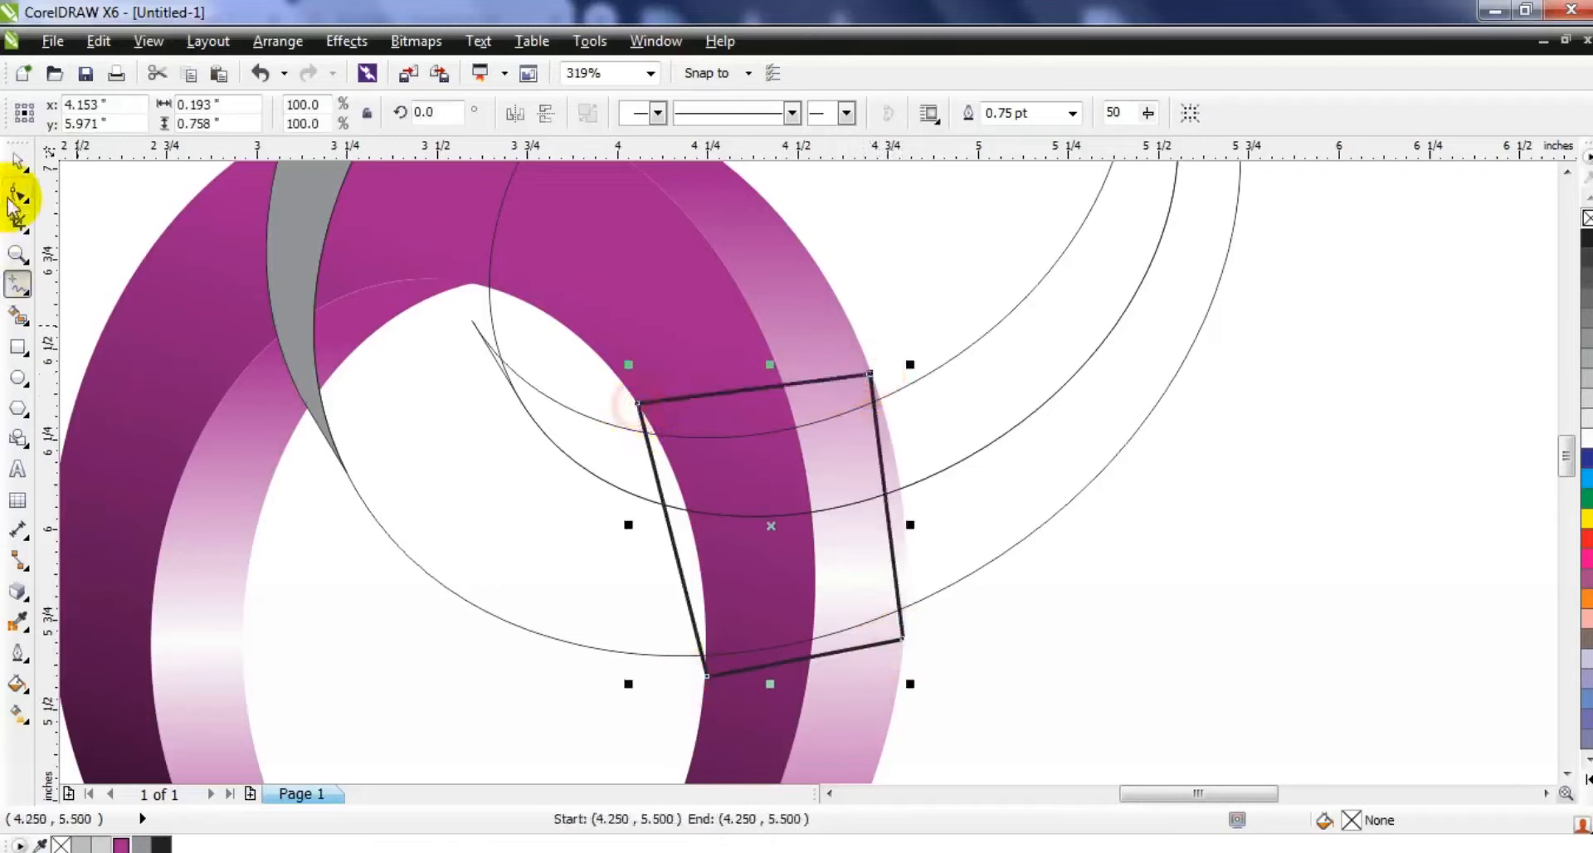
# Step: Convert the four-sided shape's segments to curves and bend its two long sides along the purple ring's inner and outer edges
pyautogui.click(18, 196)
pyautogui.moveTo(353, 257); pyautogui.dragTo(1009, 716)
pyautogui.click(329, 114)
pyautogui.click(711, 592)
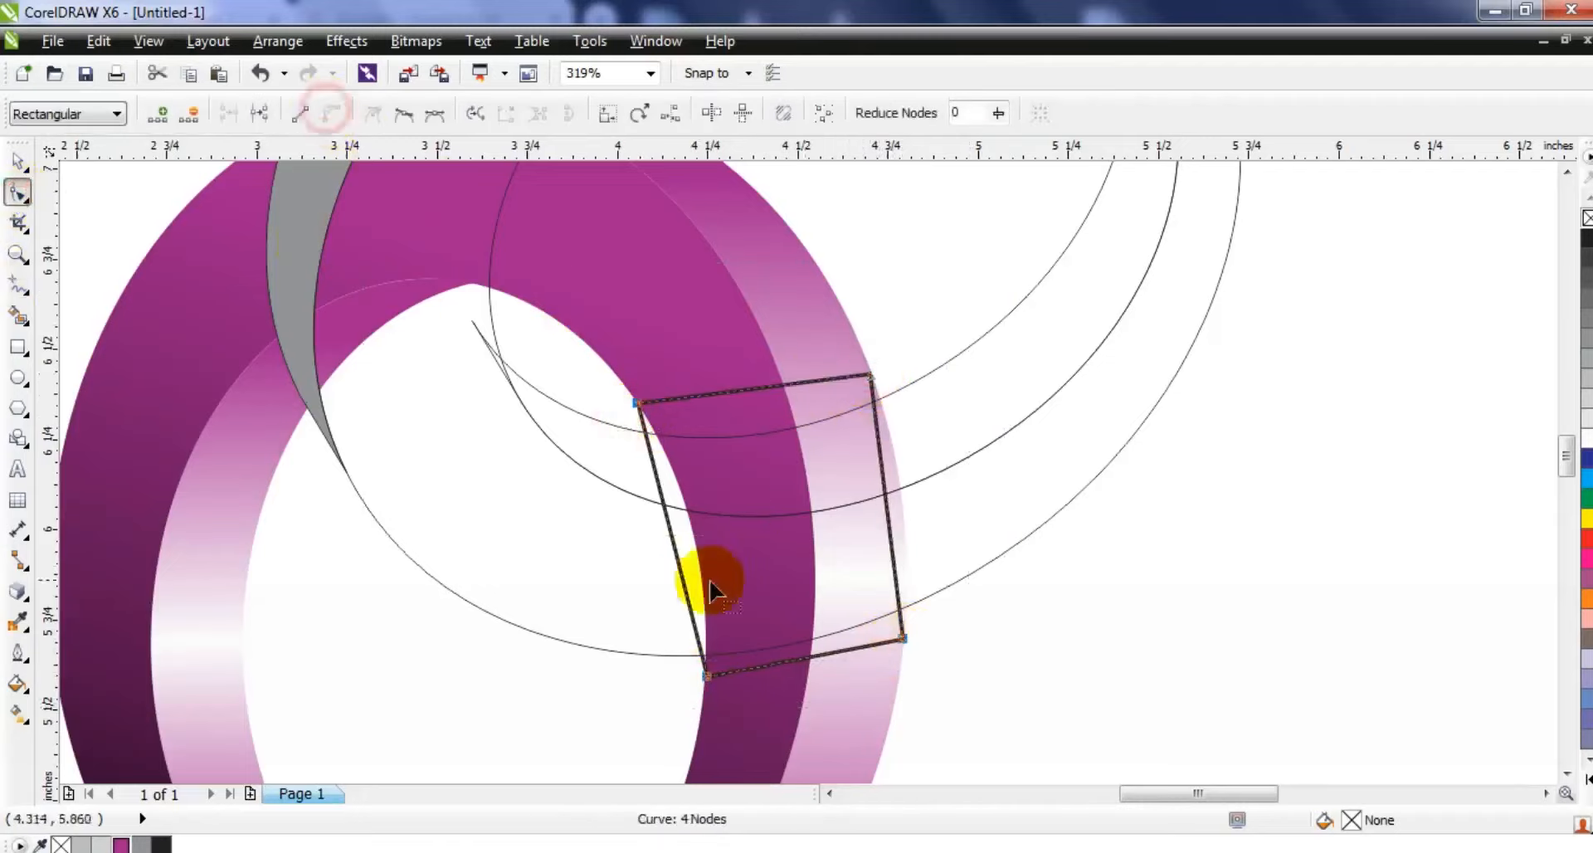
pyautogui.moveTo(668, 530); pyautogui.dragTo(688, 520)
pyautogui.moveTo(884, 500); pyautogui.dragTo(899, 496)
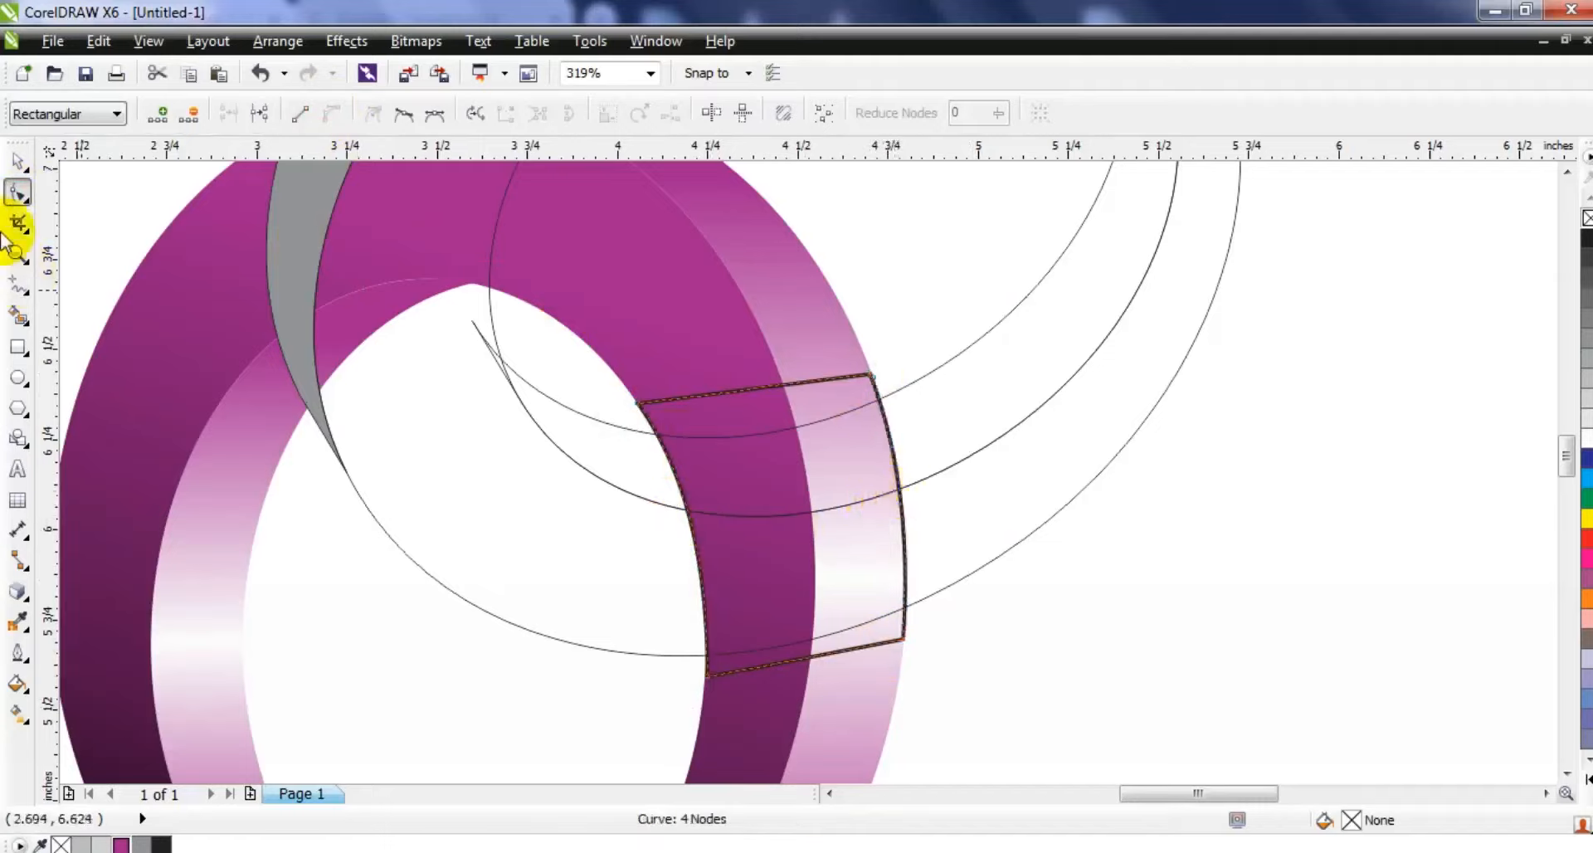
# Step: Fill the two unfilled parts of the rotated ring with 60% black
pyautogui.click(19, 153)
pyautogui.keyDown('shift'); pyautogui.click(952, 398); pyautogui.keyUp('shift')
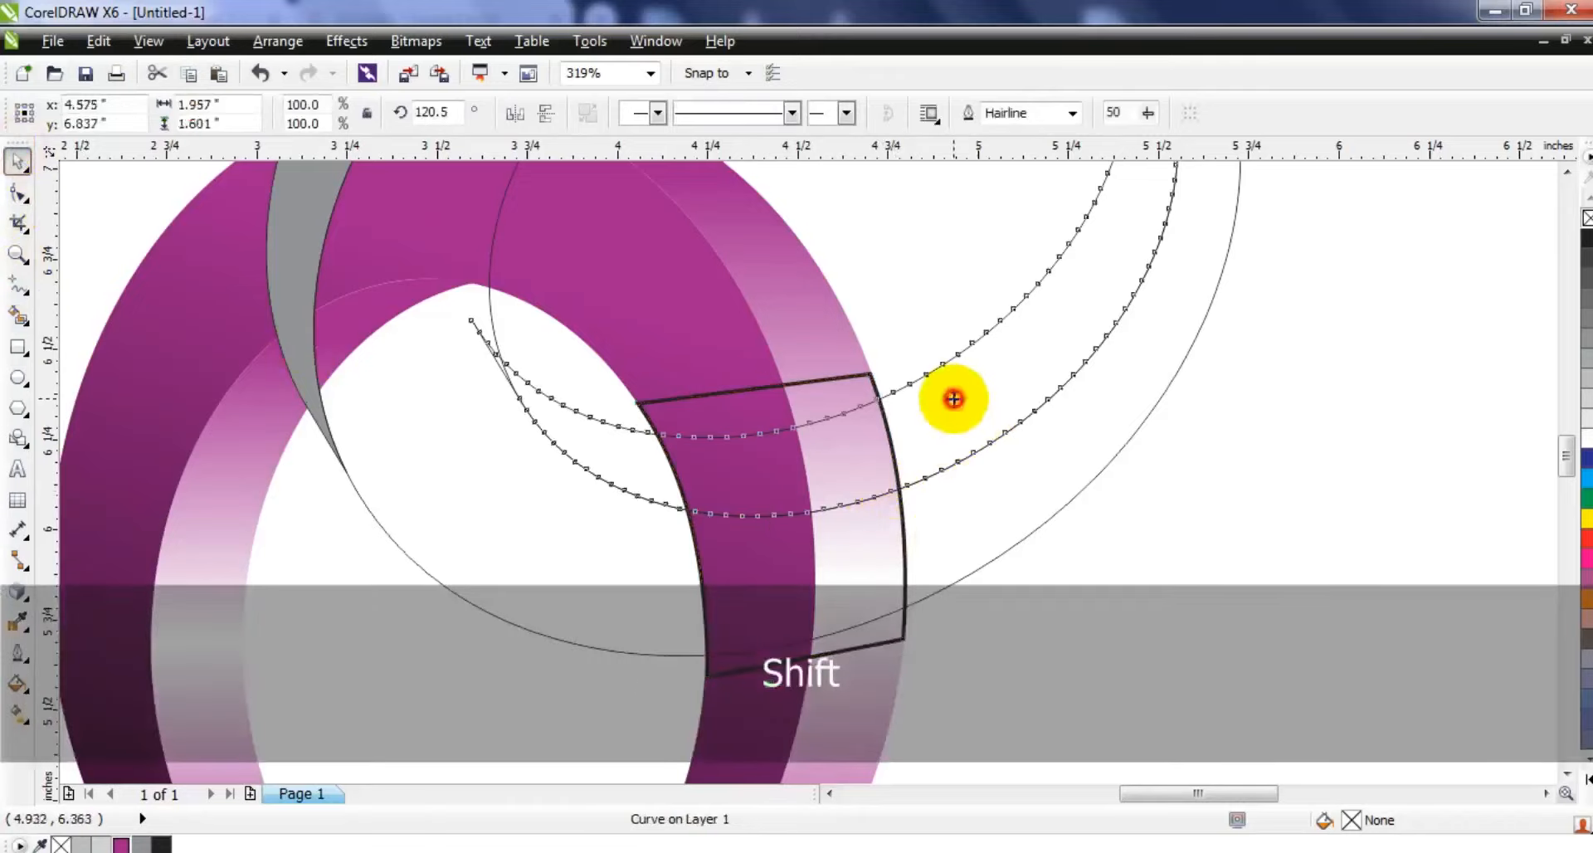
pyautogui.click(1586, 326)
# Step: Trim the grey ring's inner part and its front part with the four-sided shape so the purple ring passes in front
pyautogui.click(819, 394)
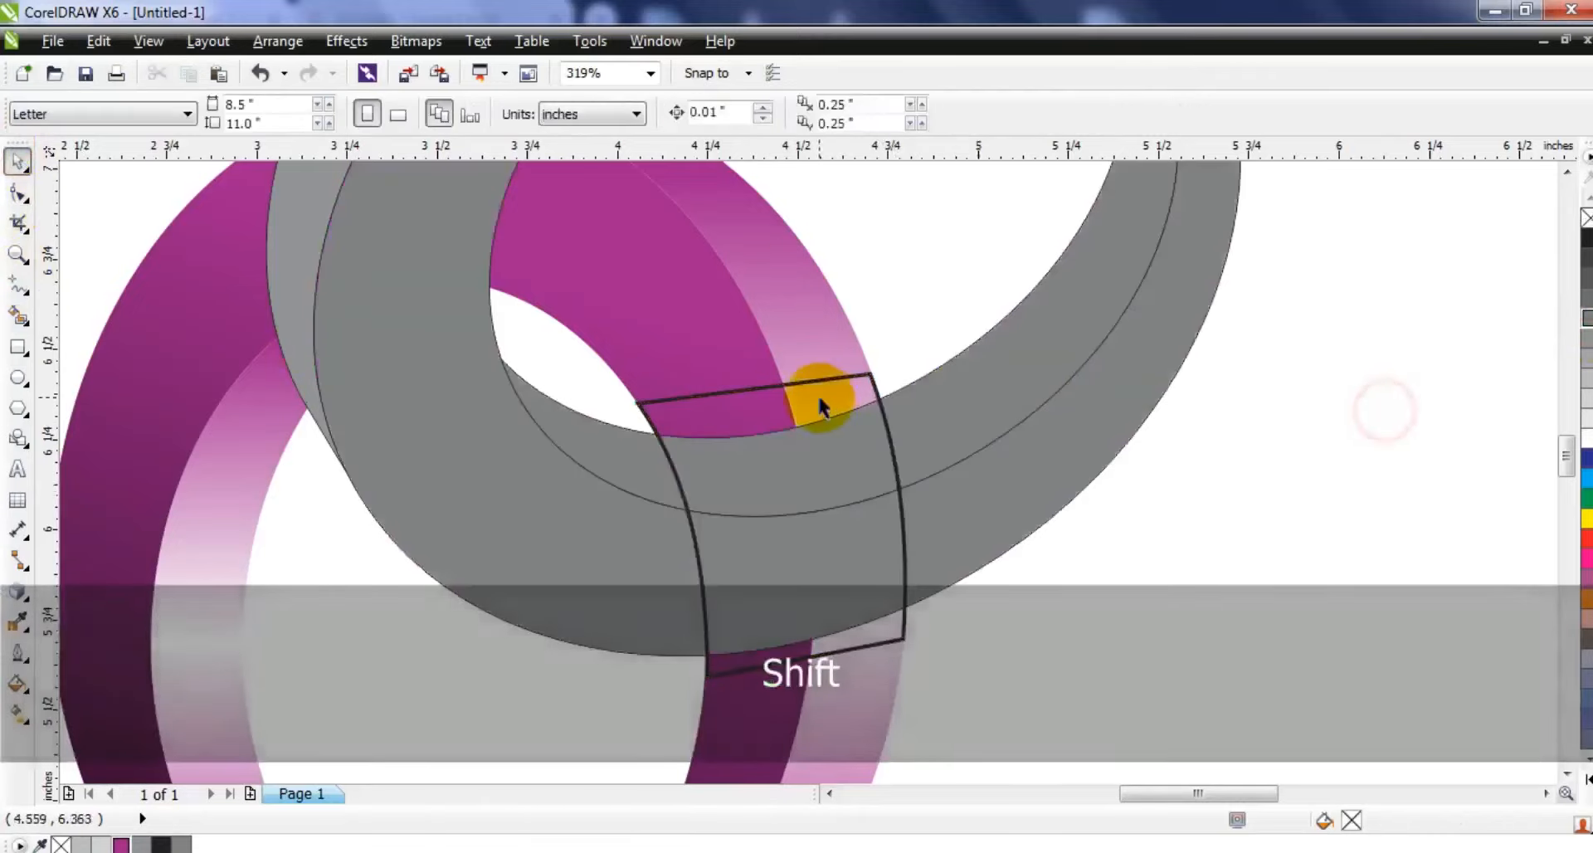
pyautogui.keyDown('shift'); pyautogui.click(964, 398); pyautogui.keyUp('shift')
pyautogui.click(765, 114)
pyautogui.click(1067, 574)
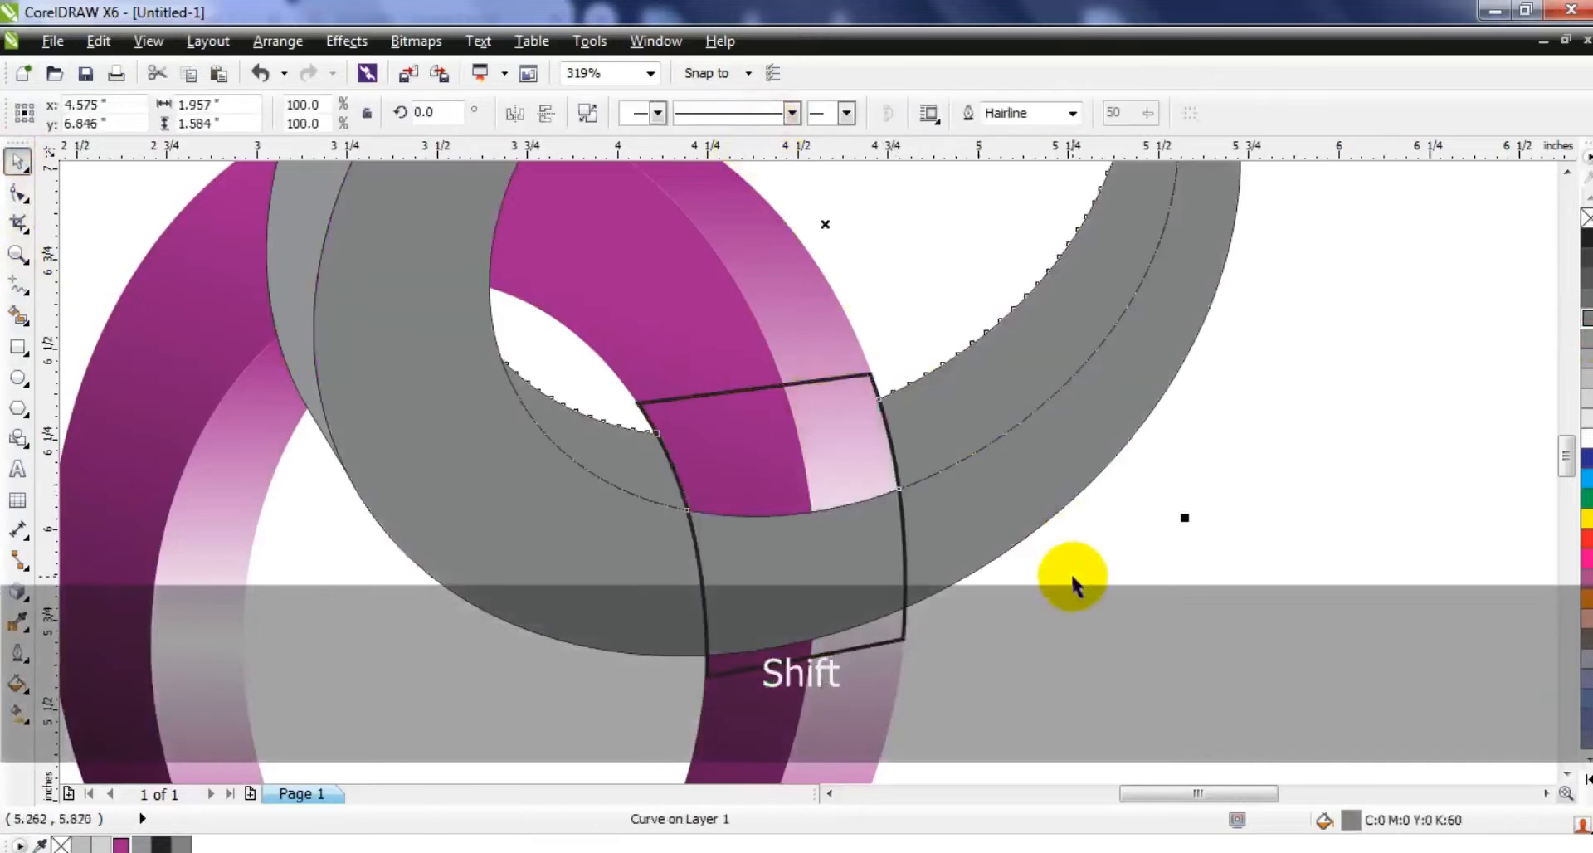
pyautogui.click(824, 393)
pyautogui.keyDown('shift'); pyautogui.click(954, 533); pyautogui.keyUp('shift')
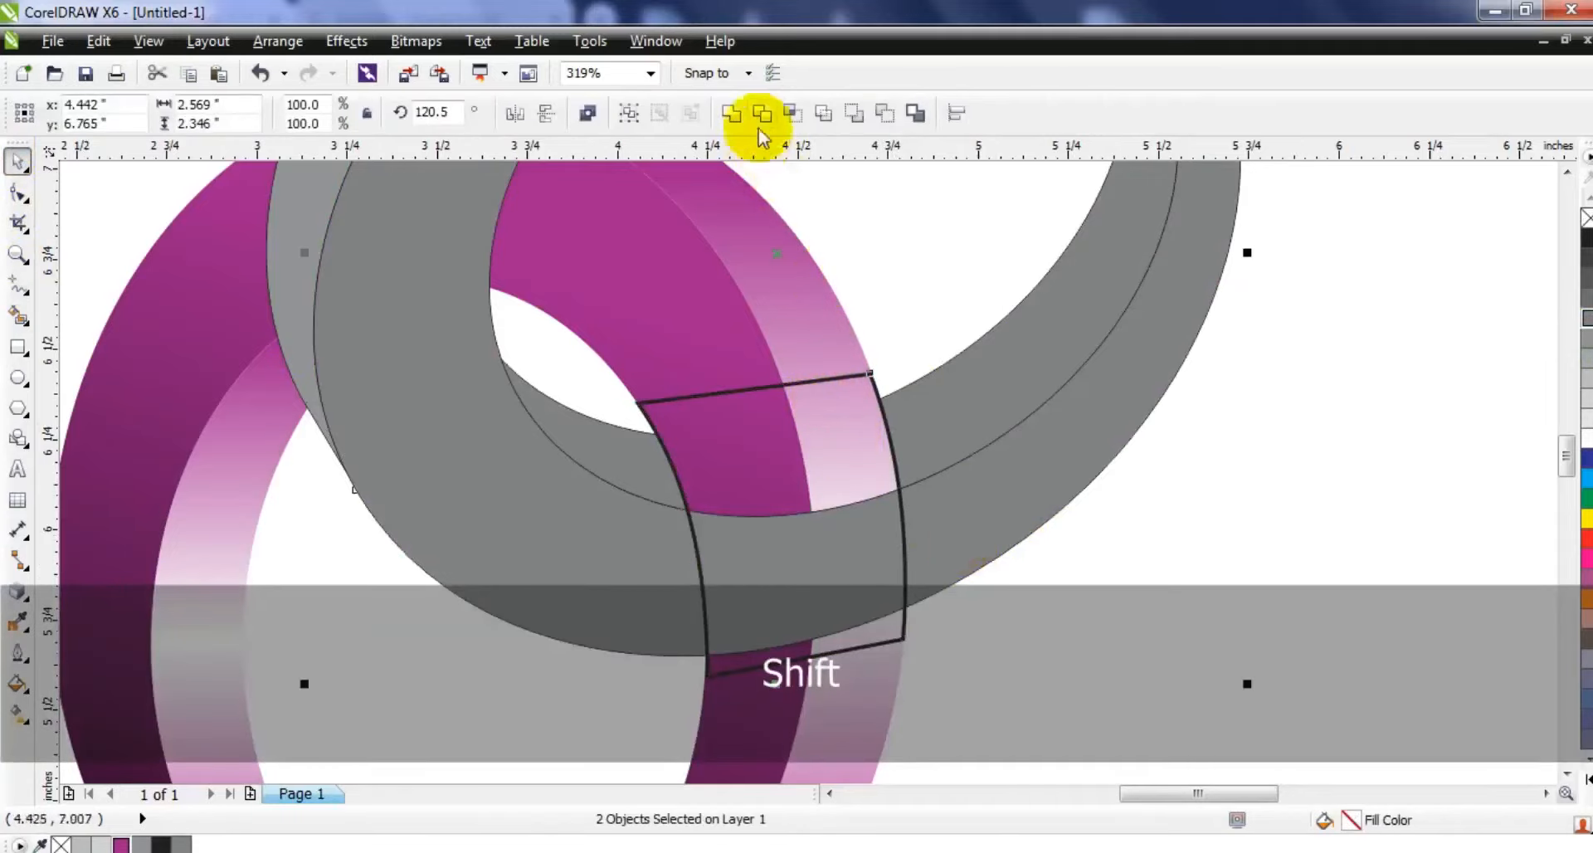
# Step: Delete the four-sided cutting shape from the ring crossing
pyautogui.press('F3')
pyautogui.press('F3')
pyautogui.press('Escape')
pyautogui.click(873, 452)
pyautogui.press('Delete')
pyautogui.press('F3')
pyautogui.press('Escape')
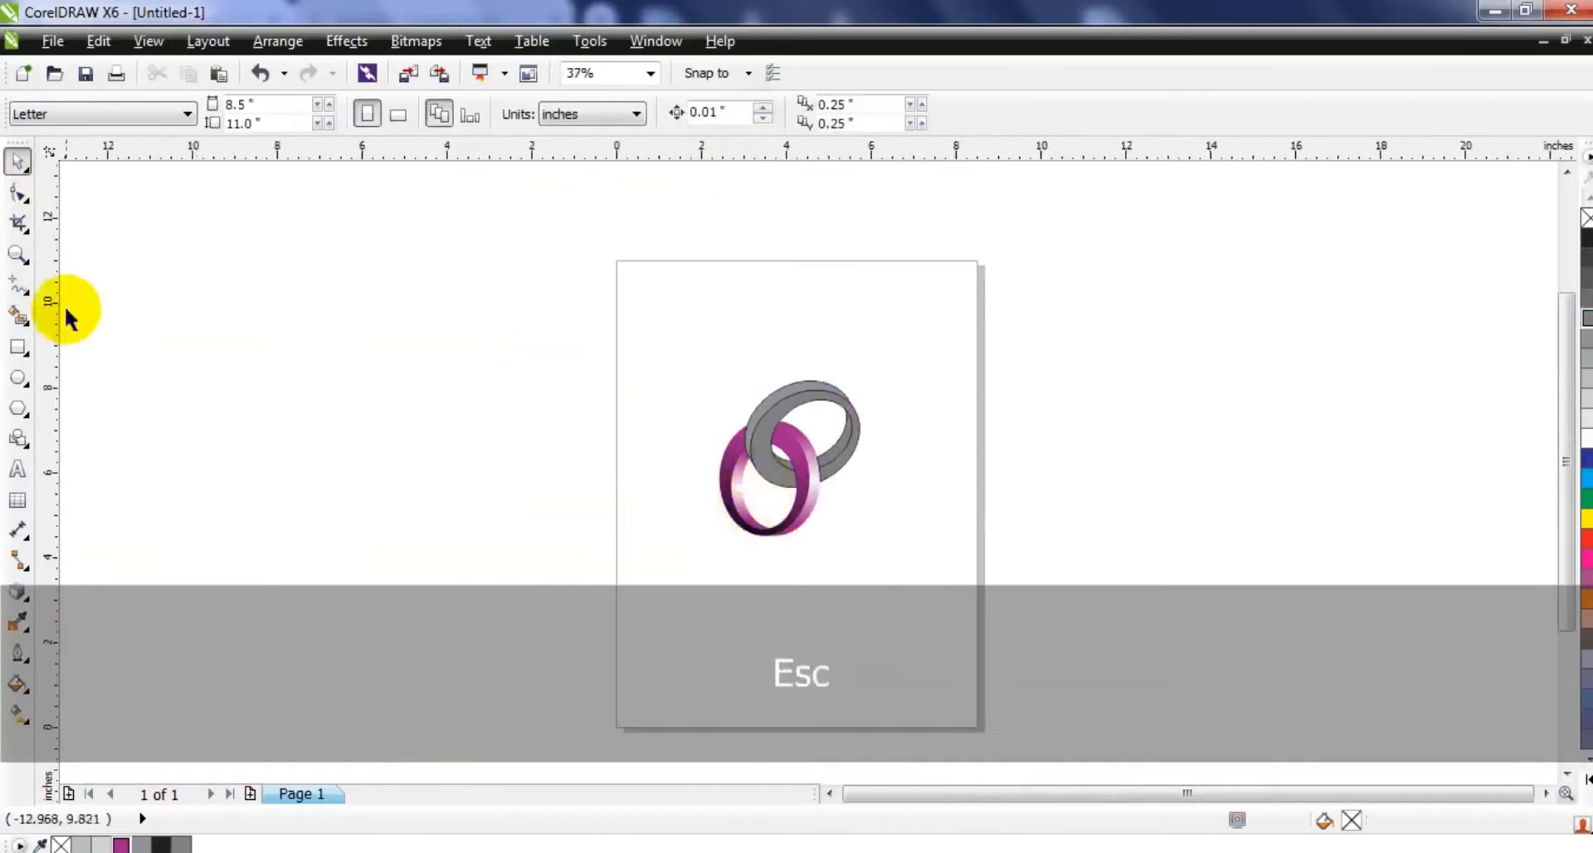
# Step: Duplicate the whole purple ring to its left and give the copy a 20% black fill with black outlines
pyautogui.click(18, 253)
pyautogui.moveTo(635, 335); pyautogui.dragTo(978, 599)
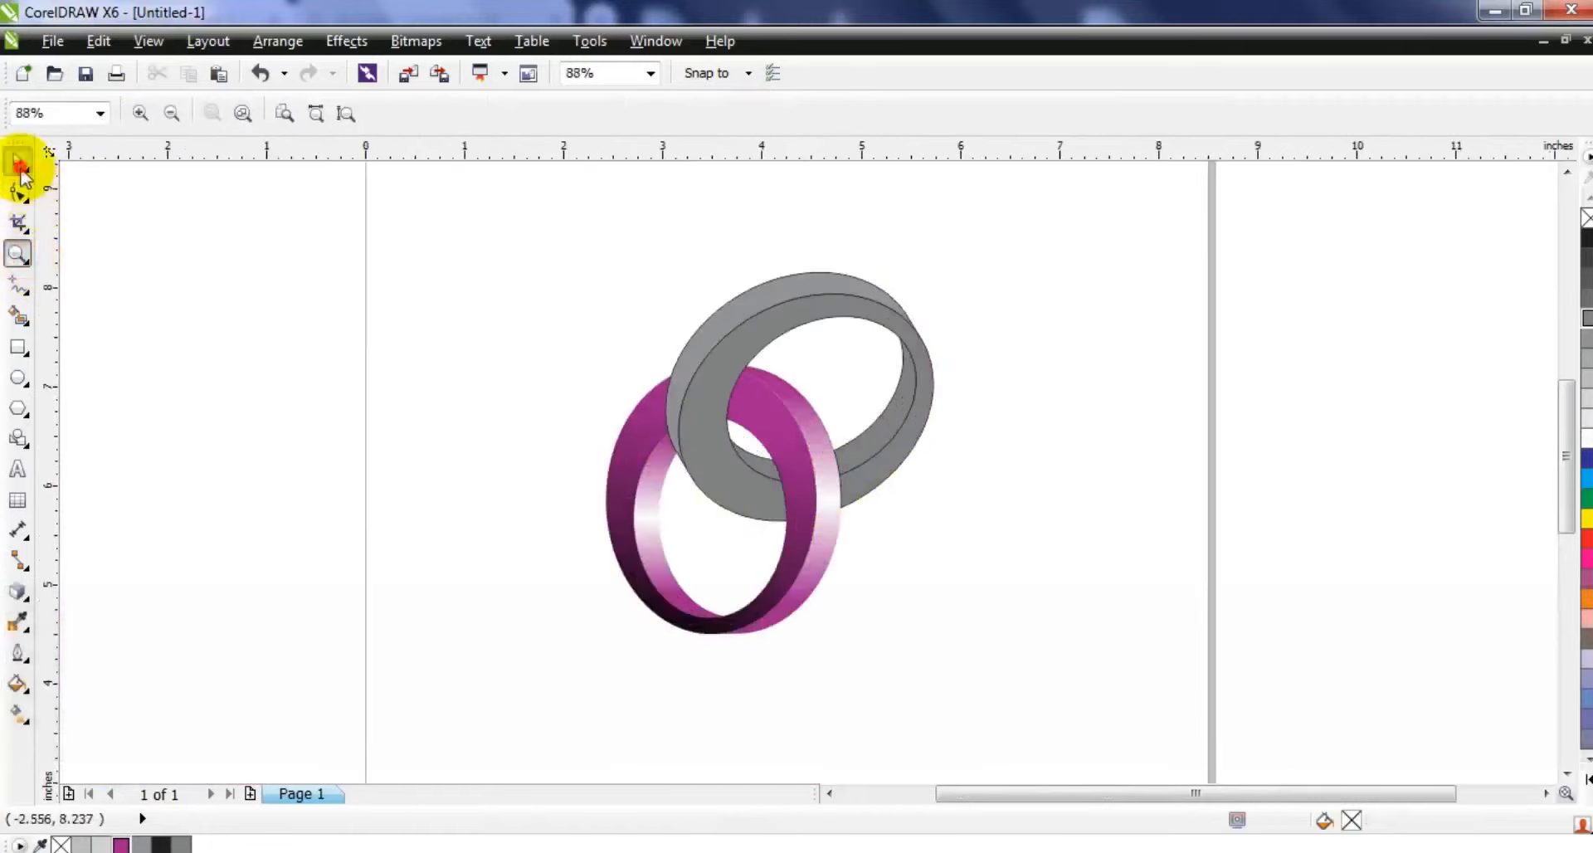
pyautogui.click(18, 160)
pyautogui.moveTo(522, 325); pyautogui.dragTo(848, 664)
pyautogui.moveTo(825, 551); pyautogui.dragTo(552, 532)
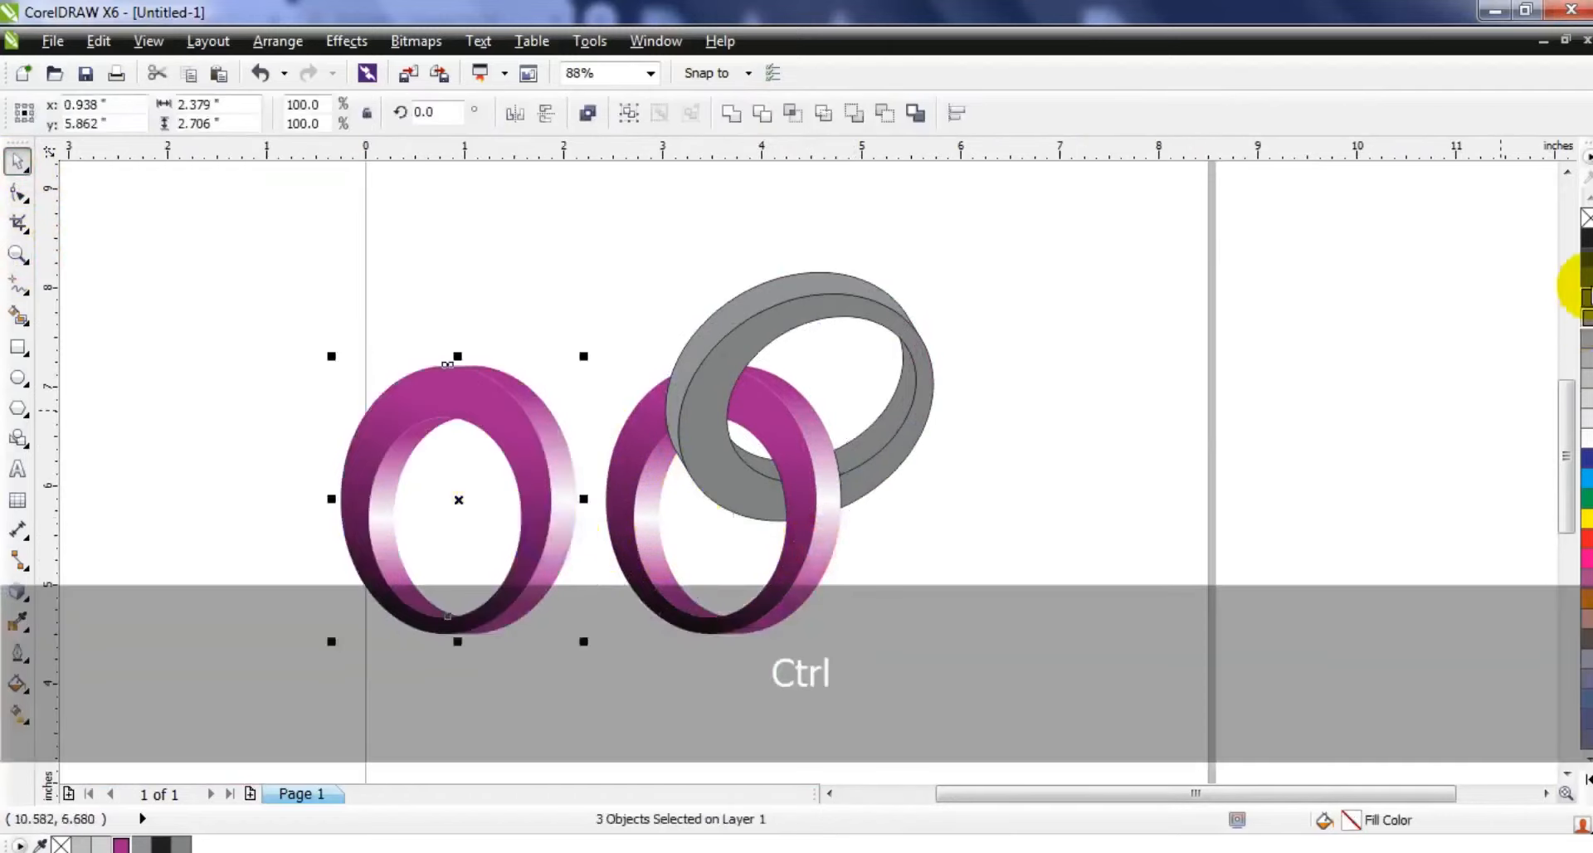
pyautogui.click(1584, 402)
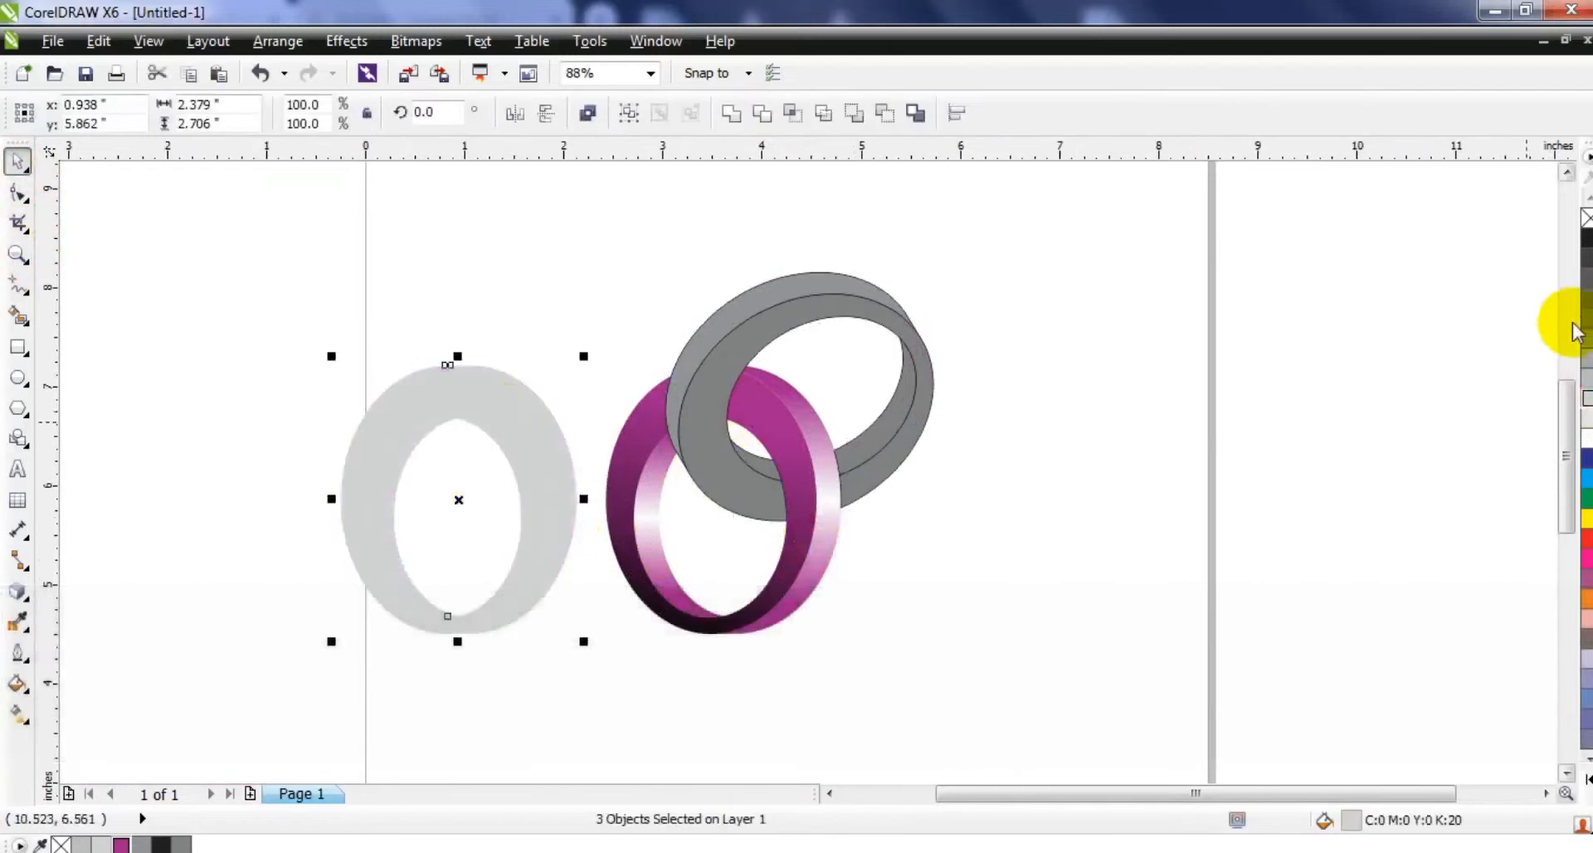
pyautogui.rightClick(1587, 239)
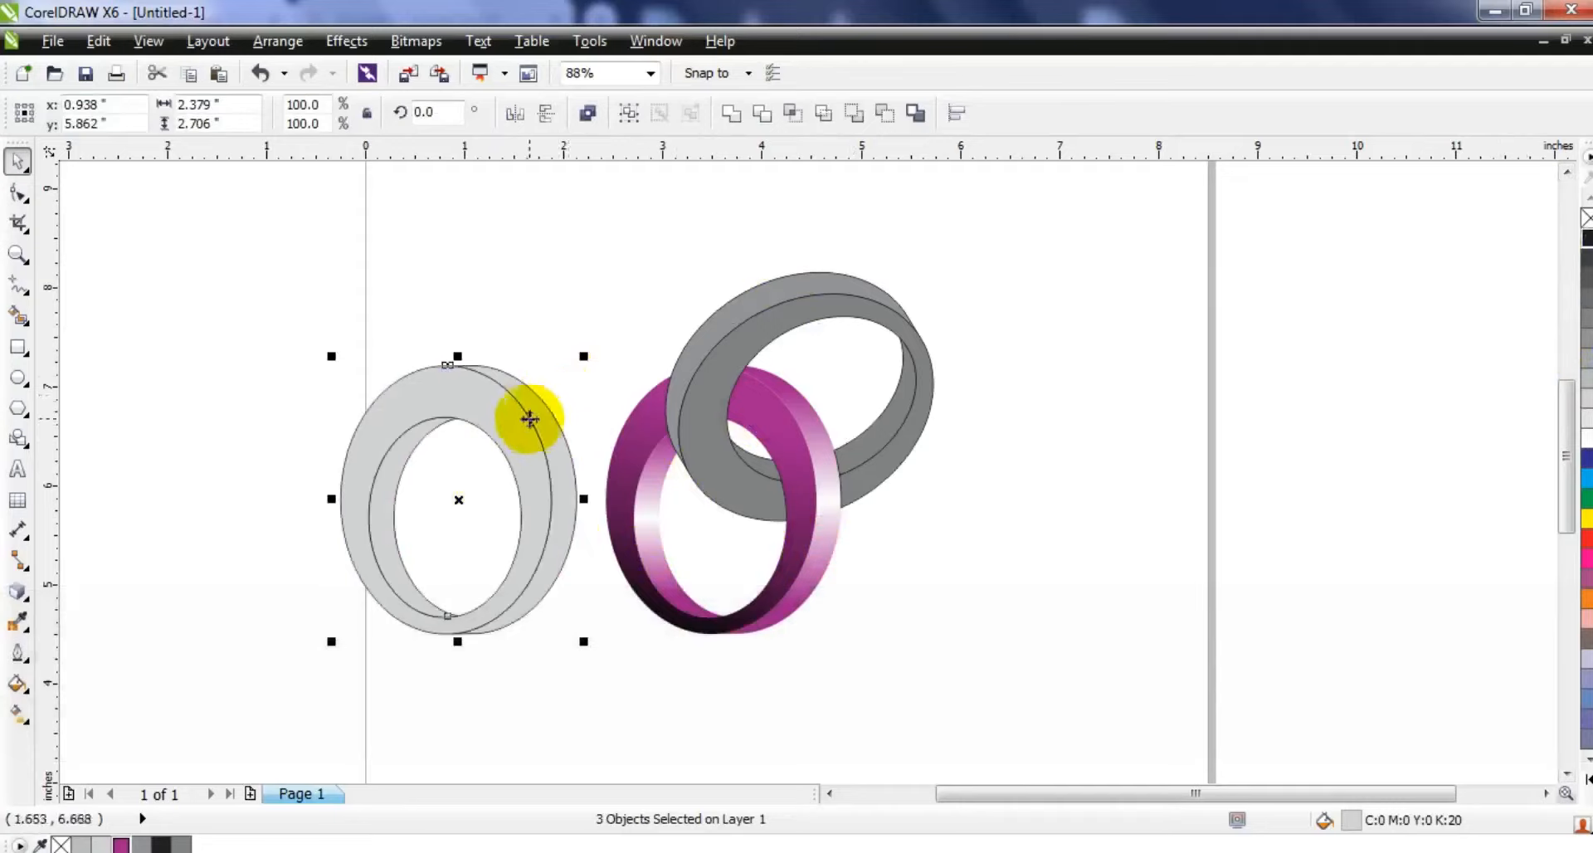
# Step: Rotate the light grey ring copy to 208.3 degrees over the upper left of the other two rings and remove its fill
pyautogui.click(532, 423)
pyautogui.moveTo(581, 355); pyautogui.dragTo(654, 491)
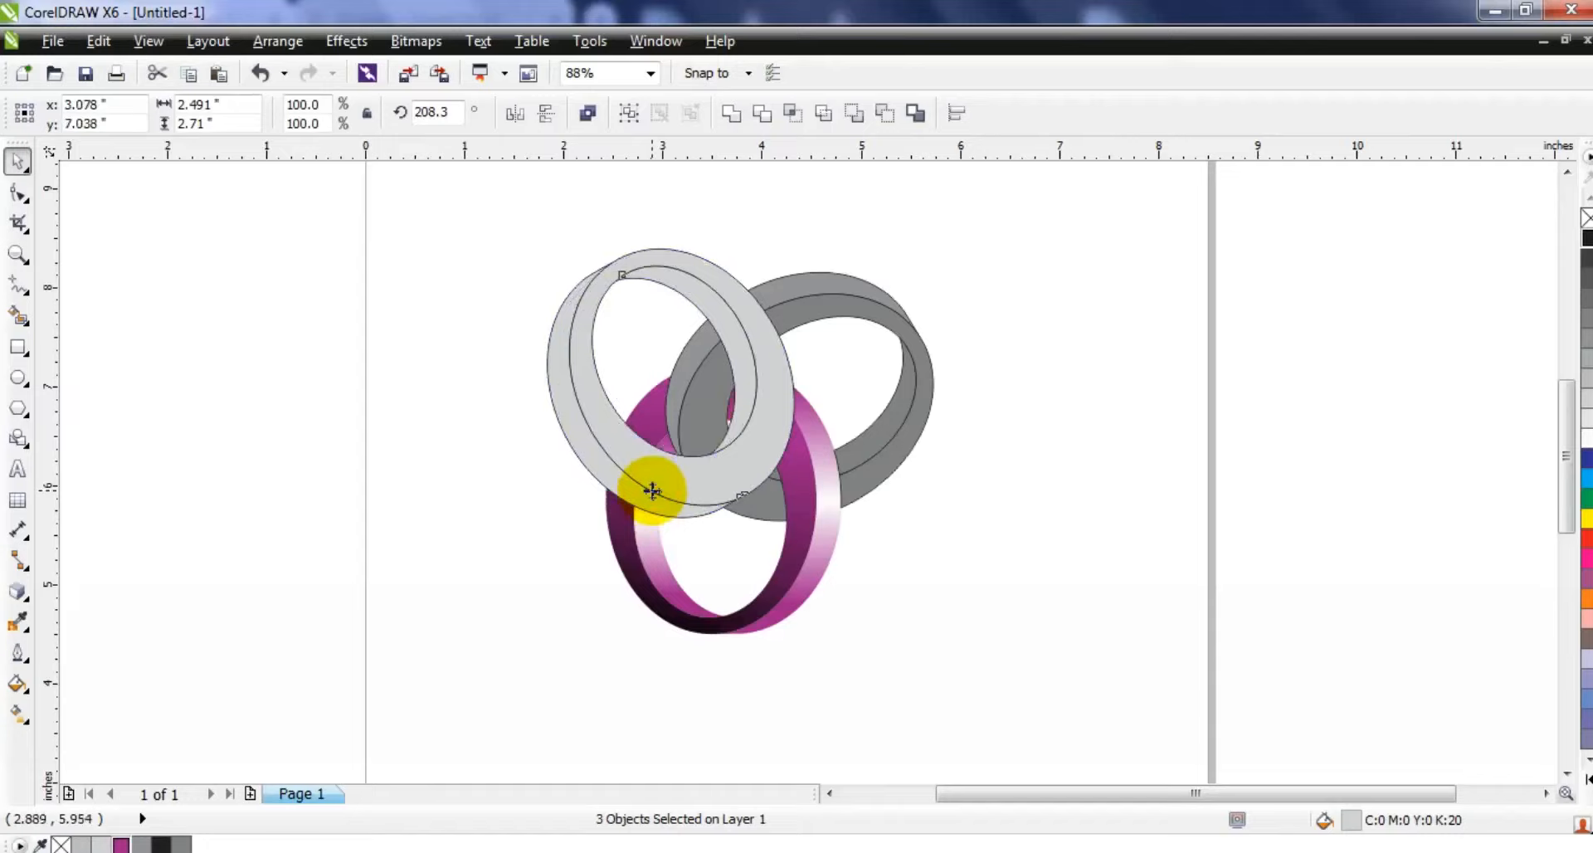
pyautogui.moveTo(650, 491); pyautogui.dragTo(656, 488)
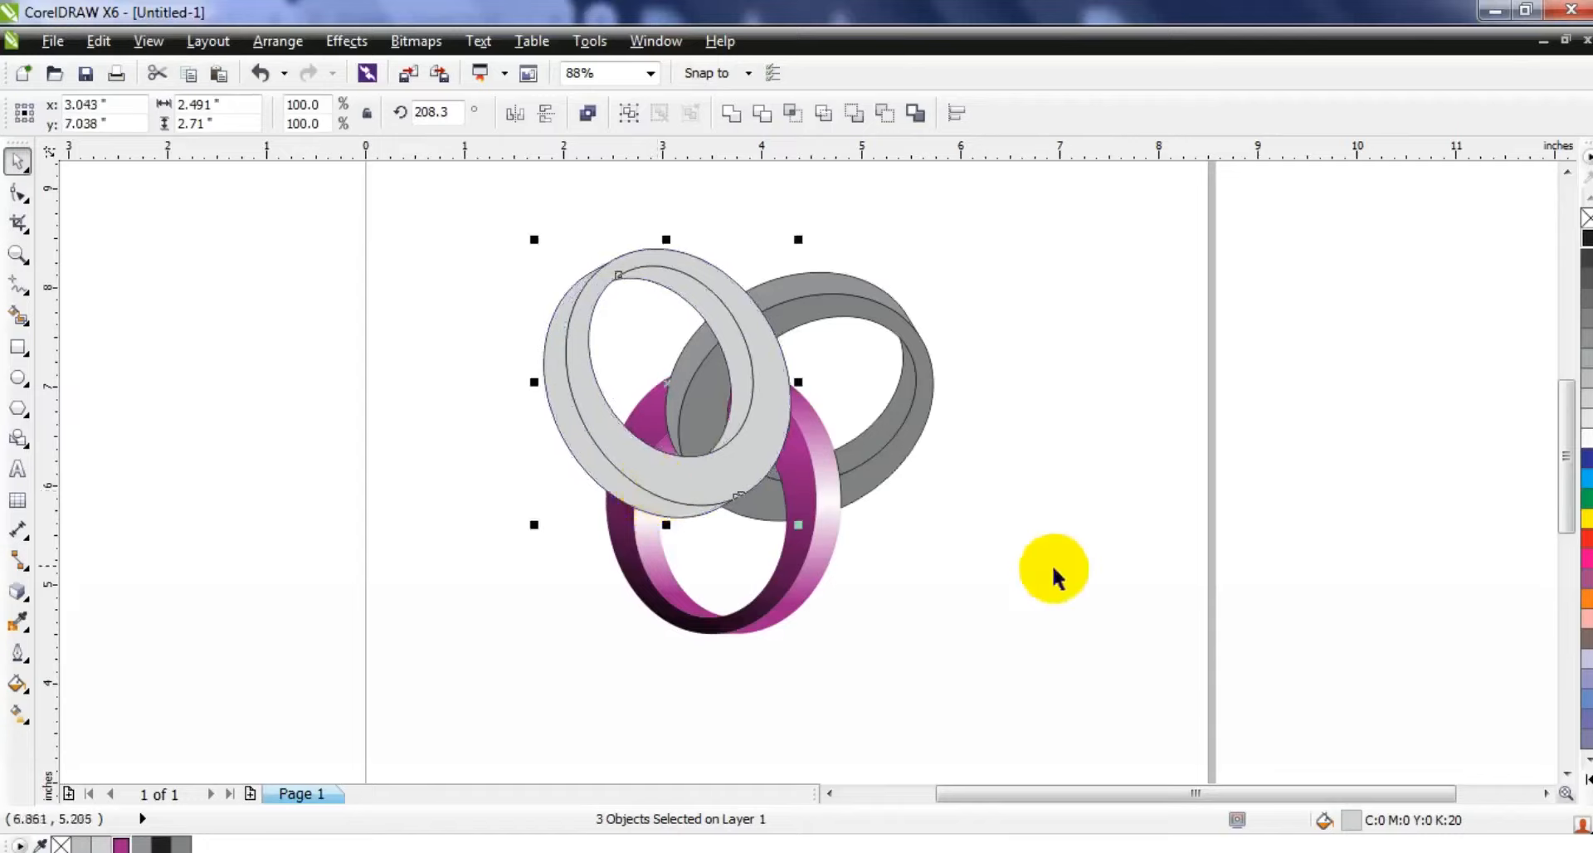
pyautogui.click(1584, 220)
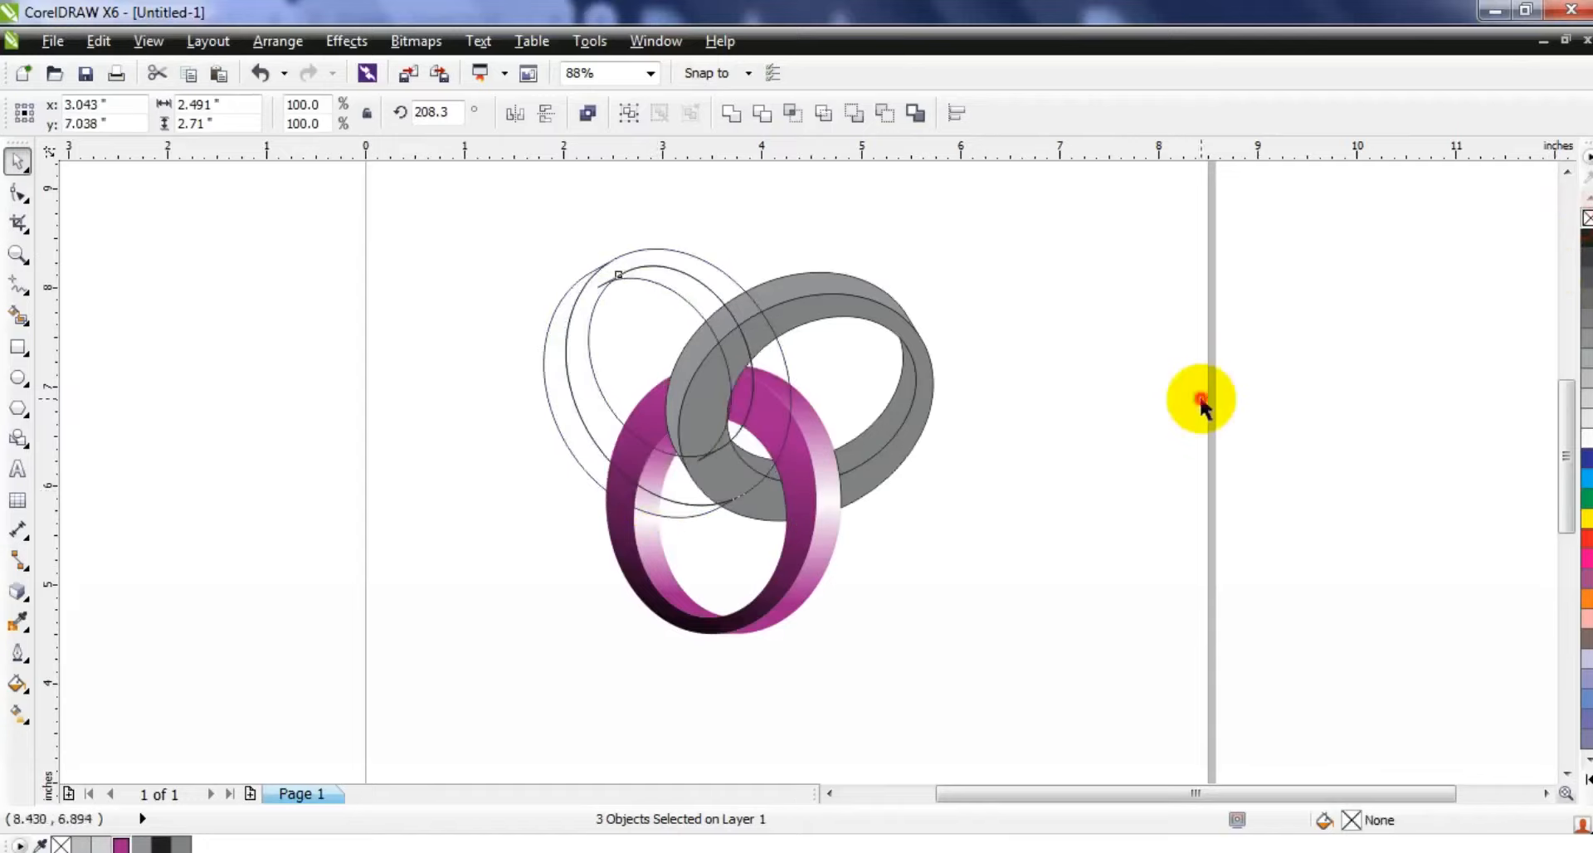
pyautogui.click(1202, 401)
# Step: Draw a closed five-sided freehand shape, about 0.95 inch across, over the purple ring's upper section inside the grey ring's opening
pyautogui.click(17, 253)
pyautogui.moveTo(462, 285); pyautogui.dragTo(1071, 615)
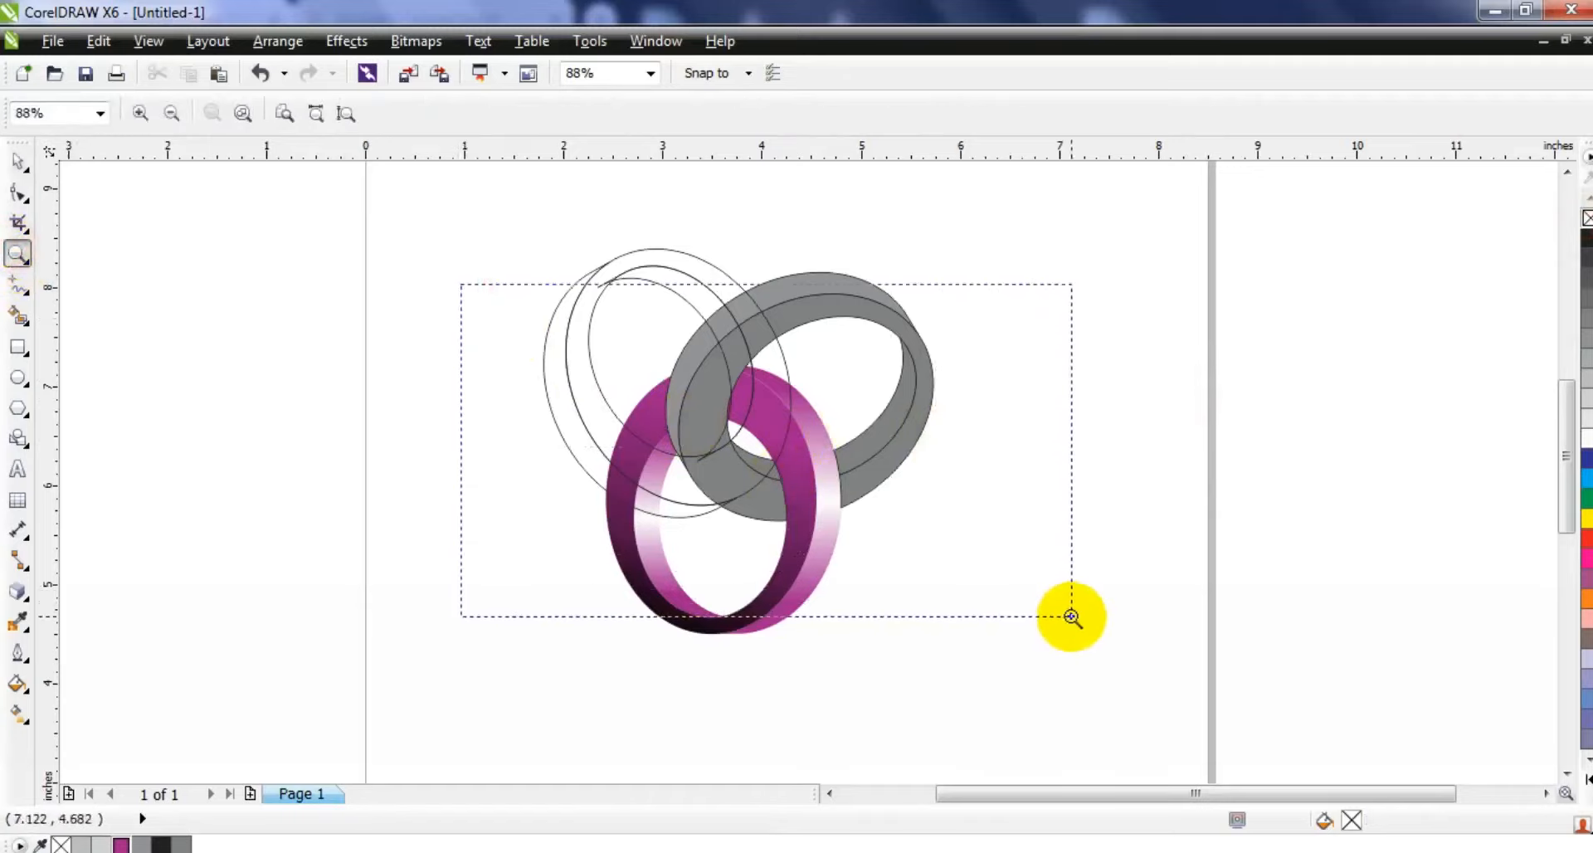
pyautogui.moveTo(1072, 616); pyautogui.dragTo(1072, 616)
pyautogui.moveTo(569, 206); pyautogui.dragTo(1046, 581)
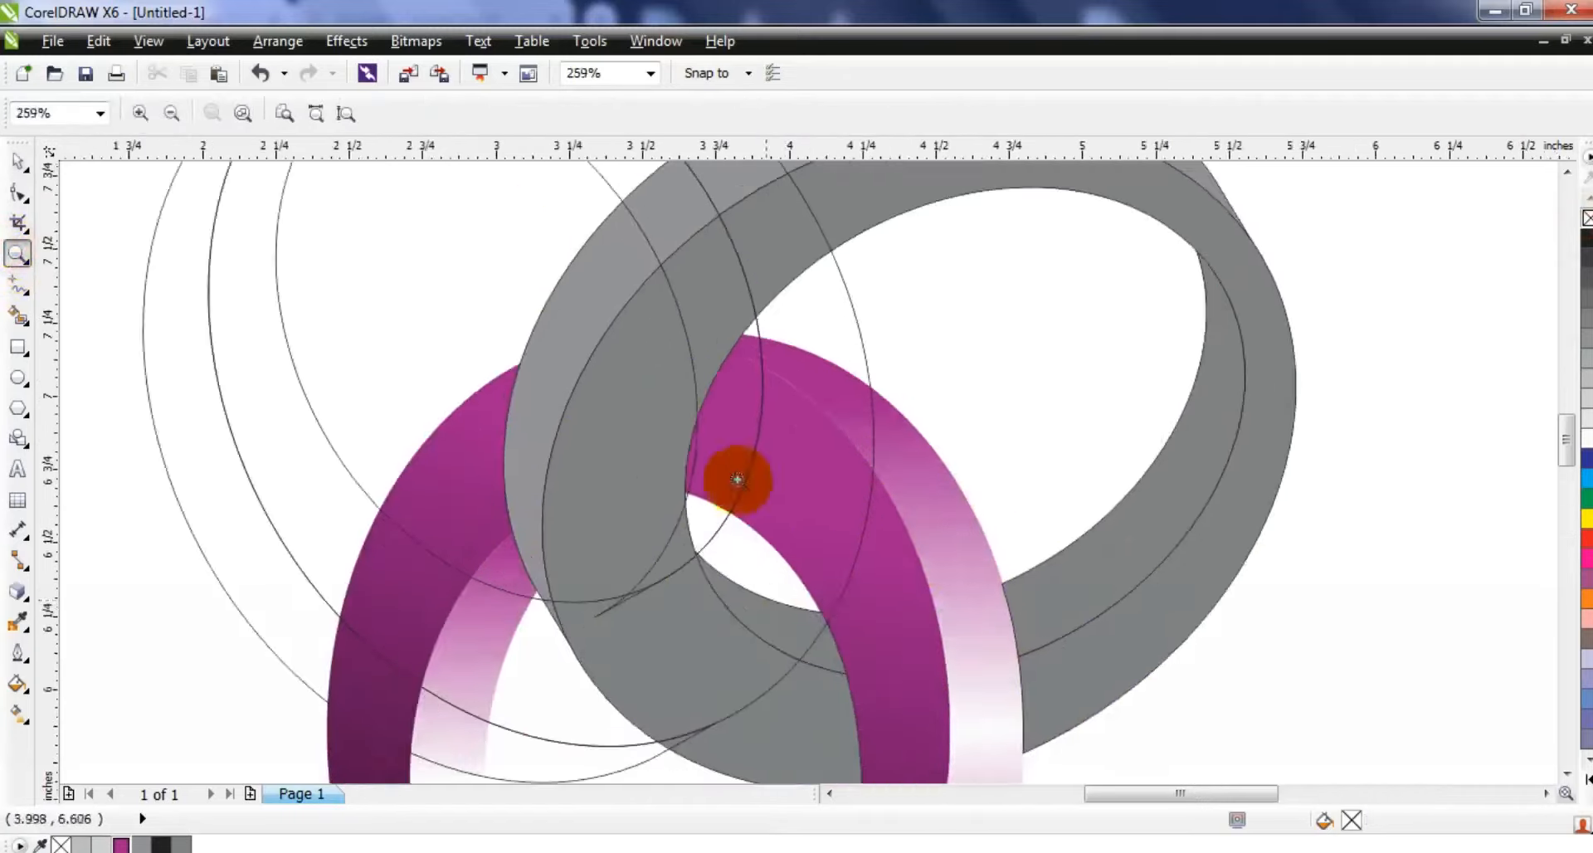
pyautogui.press('F5')
pyautogui.click(787, 321)
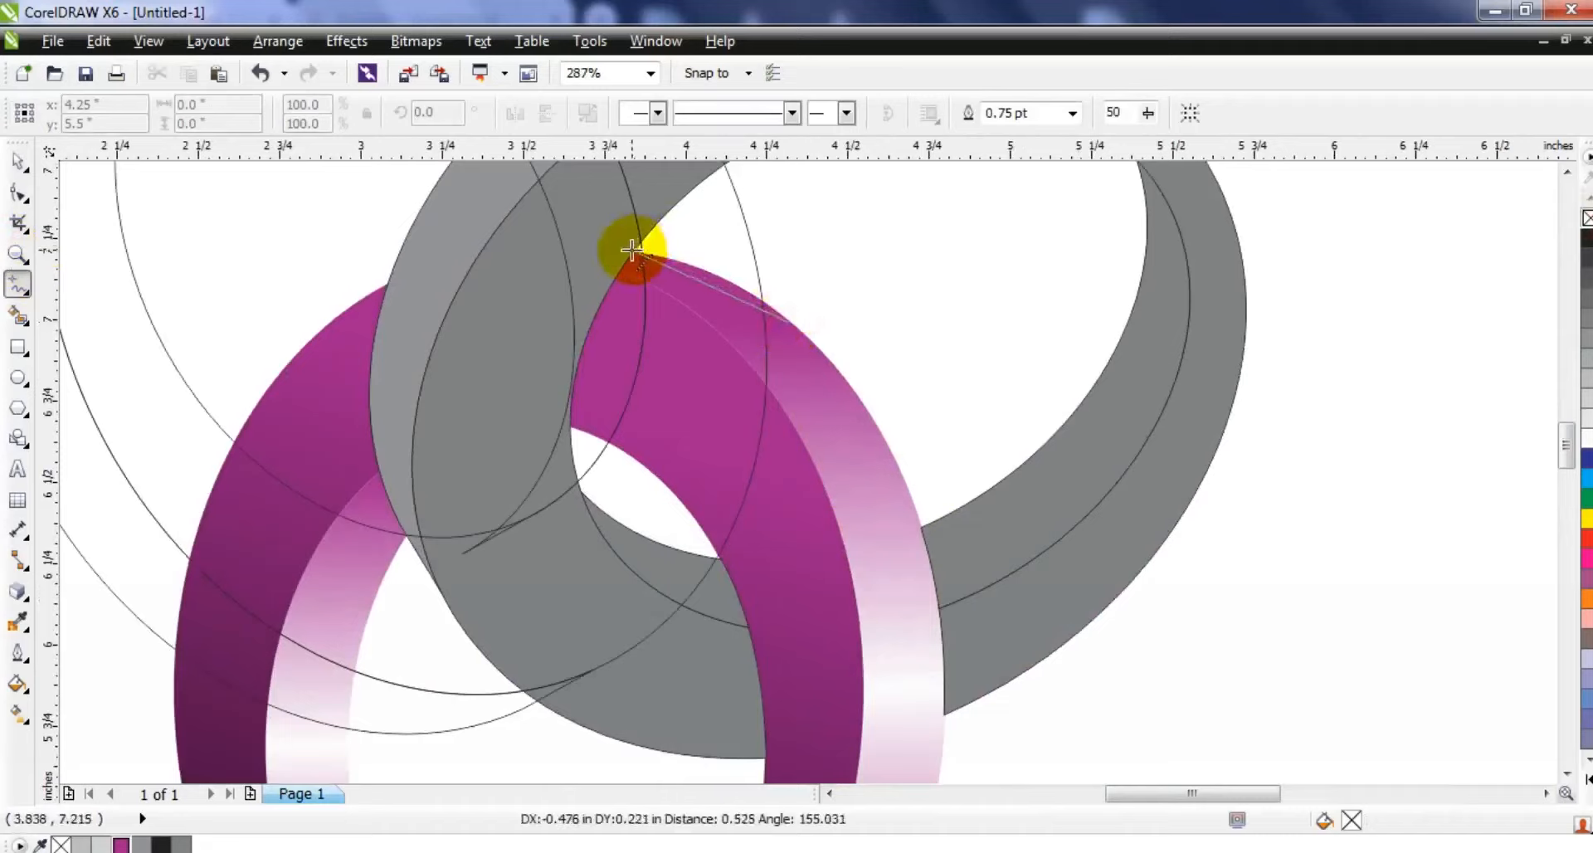
pyautogui.click(632, 249)
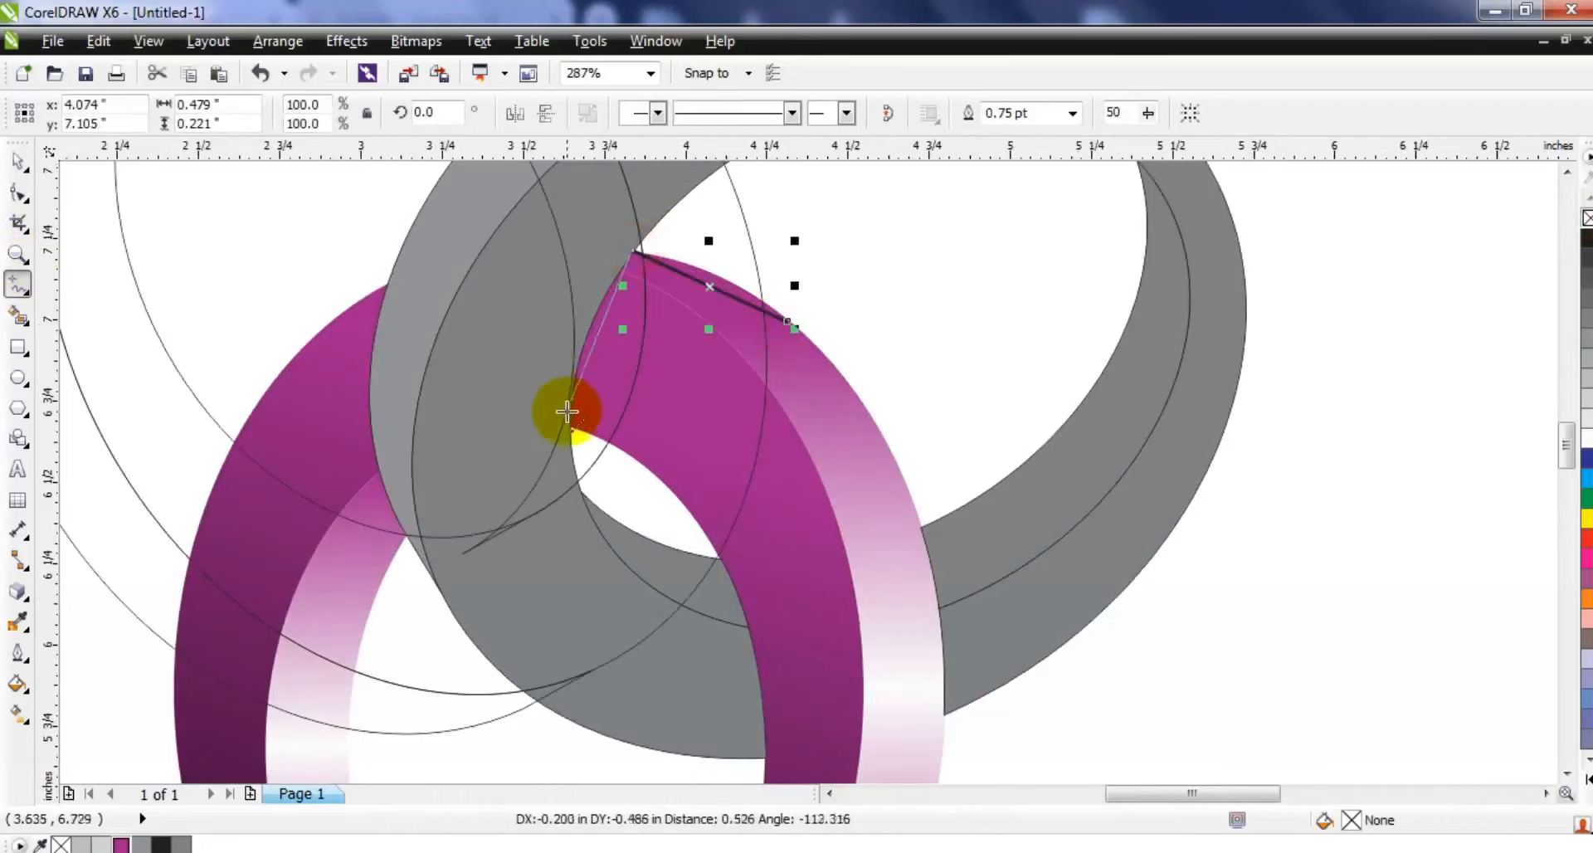
pyautogui.click(567, 426)
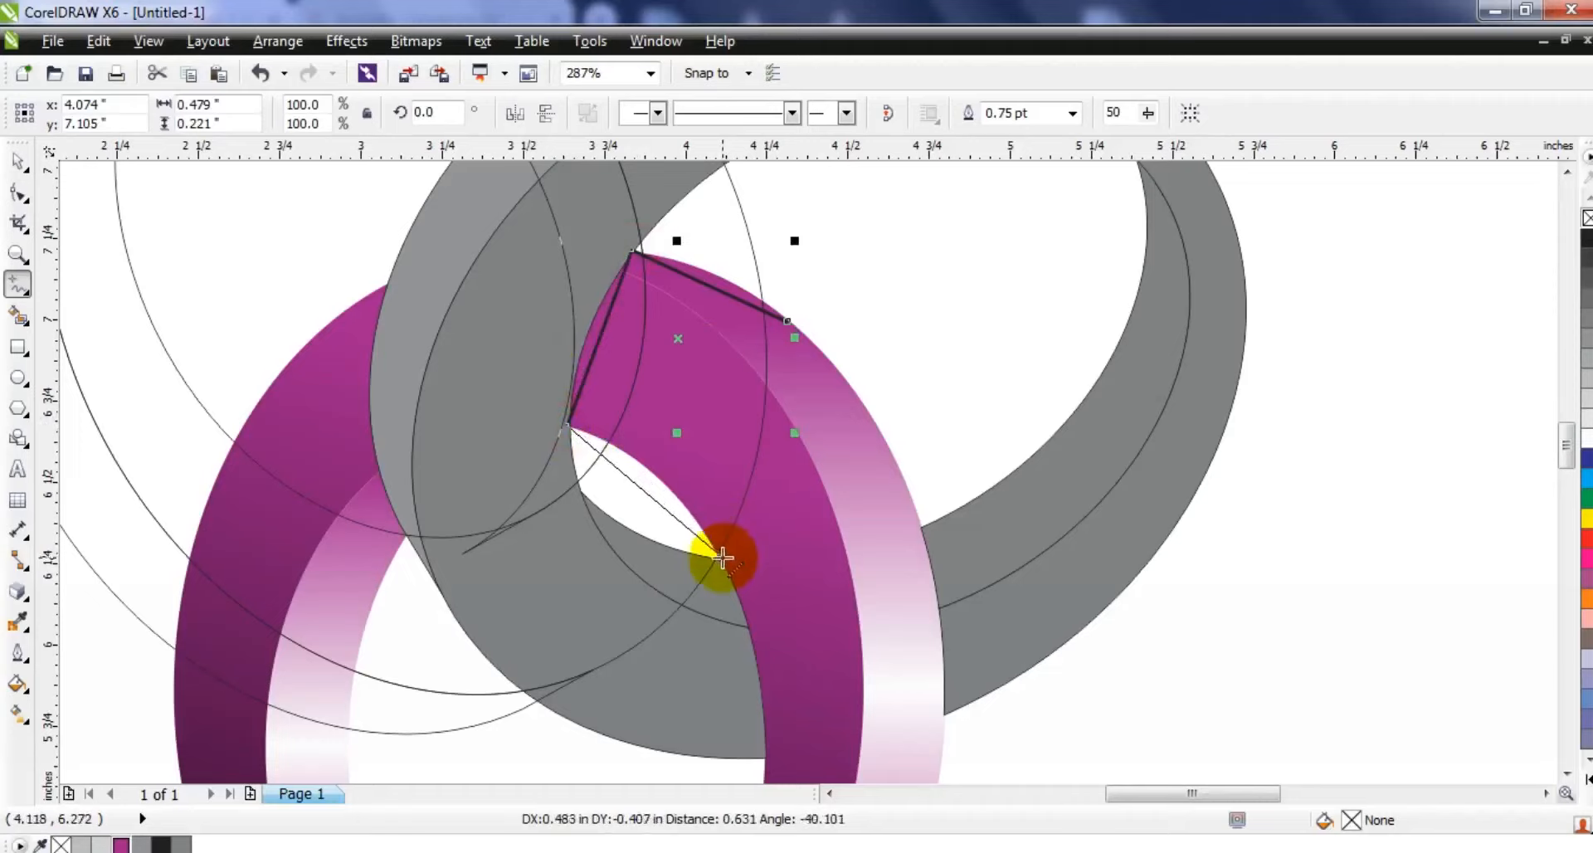
pyautogui.click(723, 558)
pyautogui.click(878, 423)
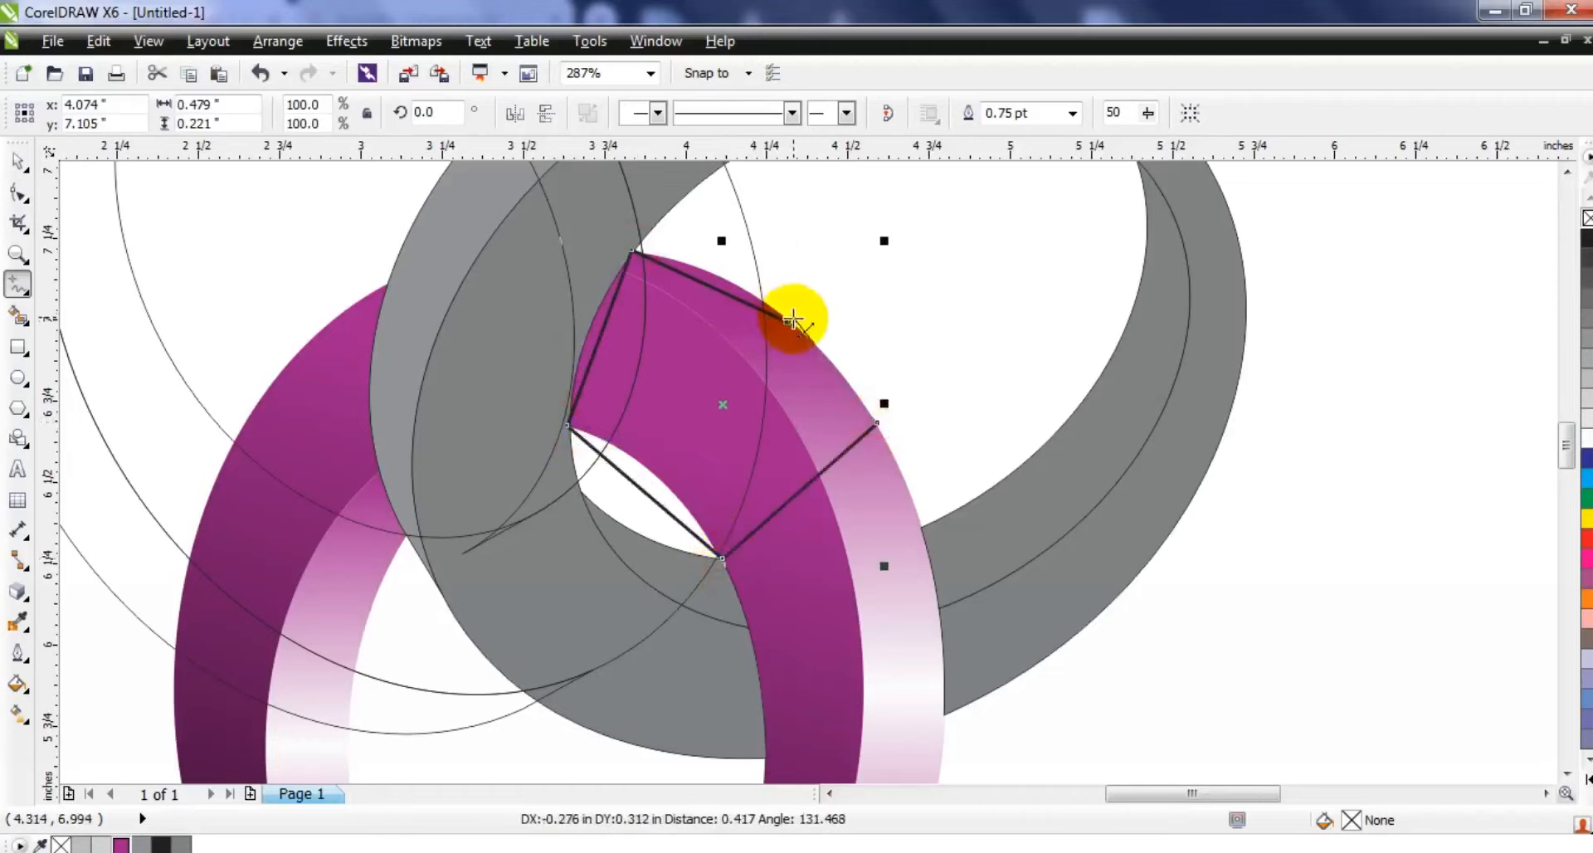
pyautogui.click(788, 322)
# Step: Convert the five-sided shape's segments to curves and bend its sides along the purple ring's edges and the grey ring's inner edge
pyautogui.click(17, 195)
pyautogui.moveTo(285, 213); pyautogui.dragTo(1004, 629)
pyautogui.hotkey('shift', 'F2')
pyautogui.click(331, 118)
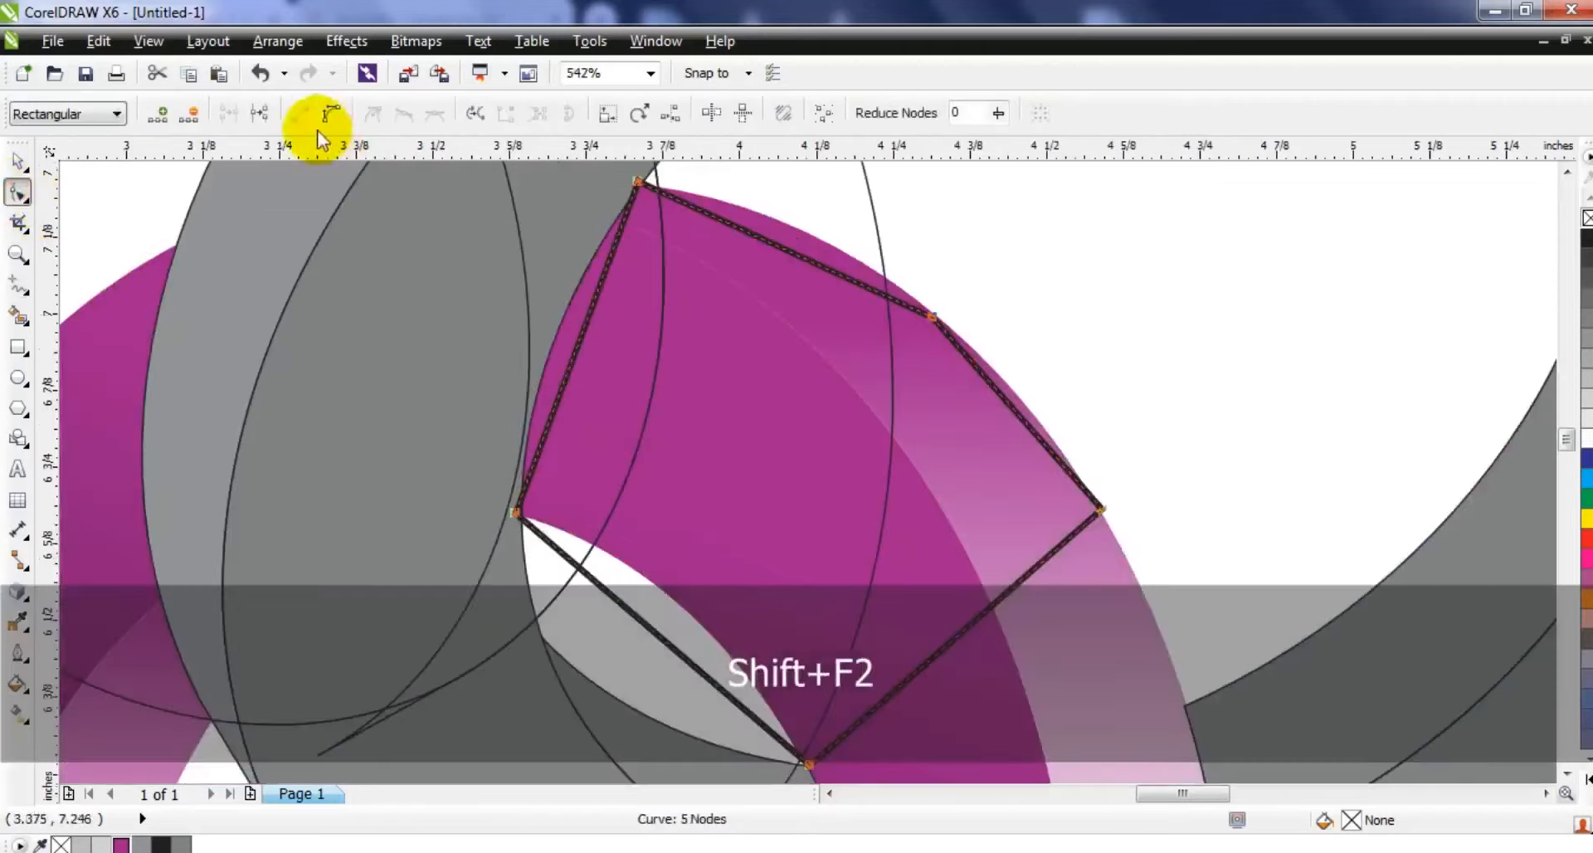
pyautogui.moveTo(785, 254); pyautogui.dragTo(784, 233)
pyautogui.click(637, 191)
pyautogui.click(640, 185)
pyautogui.moveTo(639, 624); pyautogui.dragTo(655, 586)
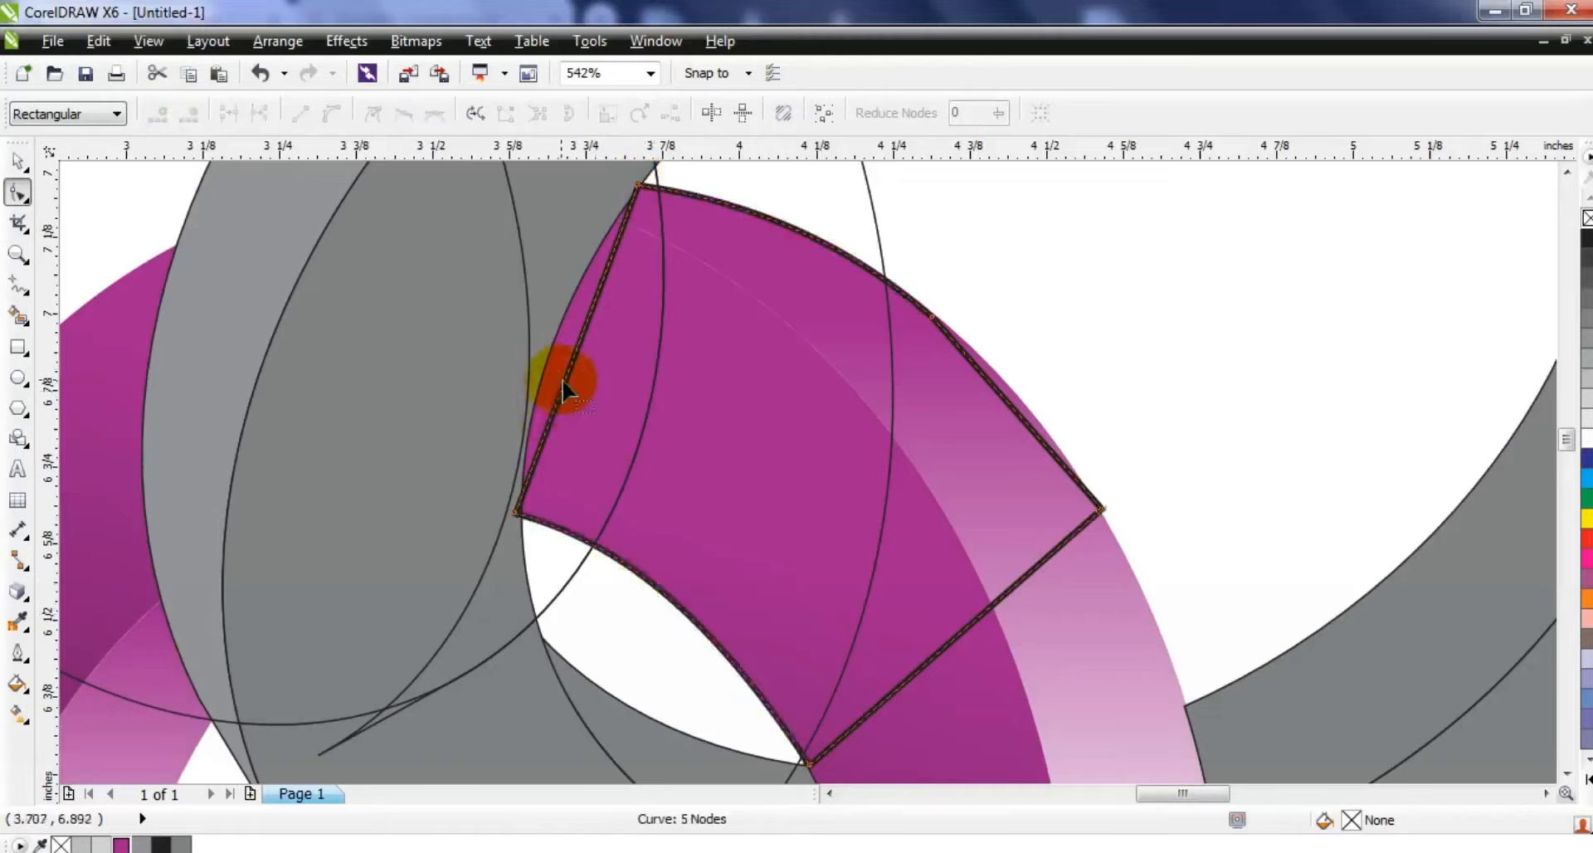
pyautogui.moveTo(571, 369); pyautogui.dragTo(551, 347)
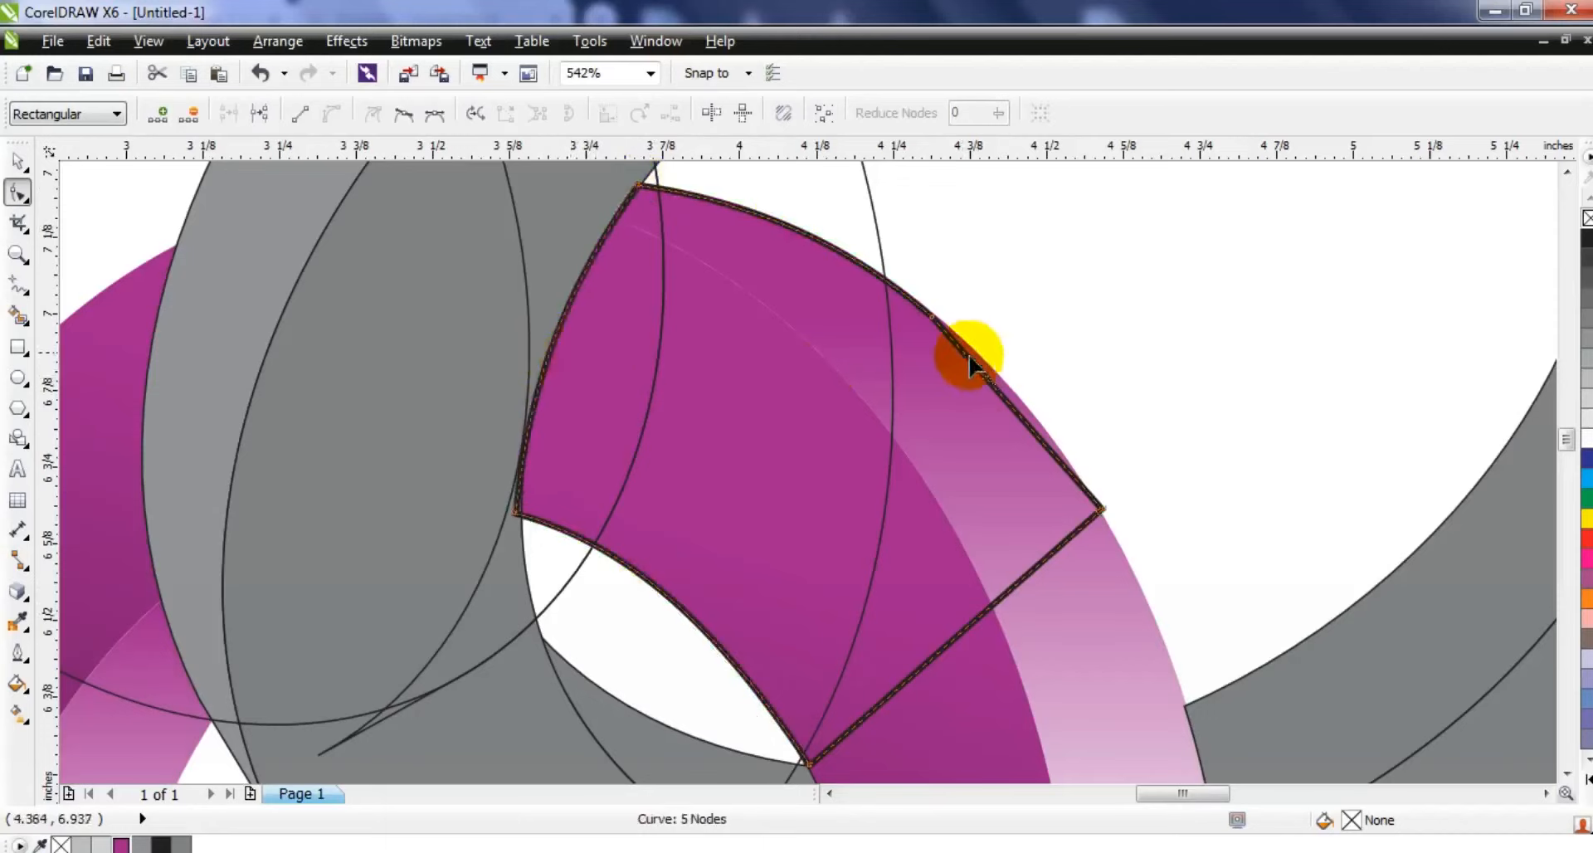
# Step: Trim the unfilled ring's inner back curve with the five-sided shape drawn over the purple ring
pyautogui.click(18, 160)
pyautogui.press('F3')
pyautogui.press('F3')
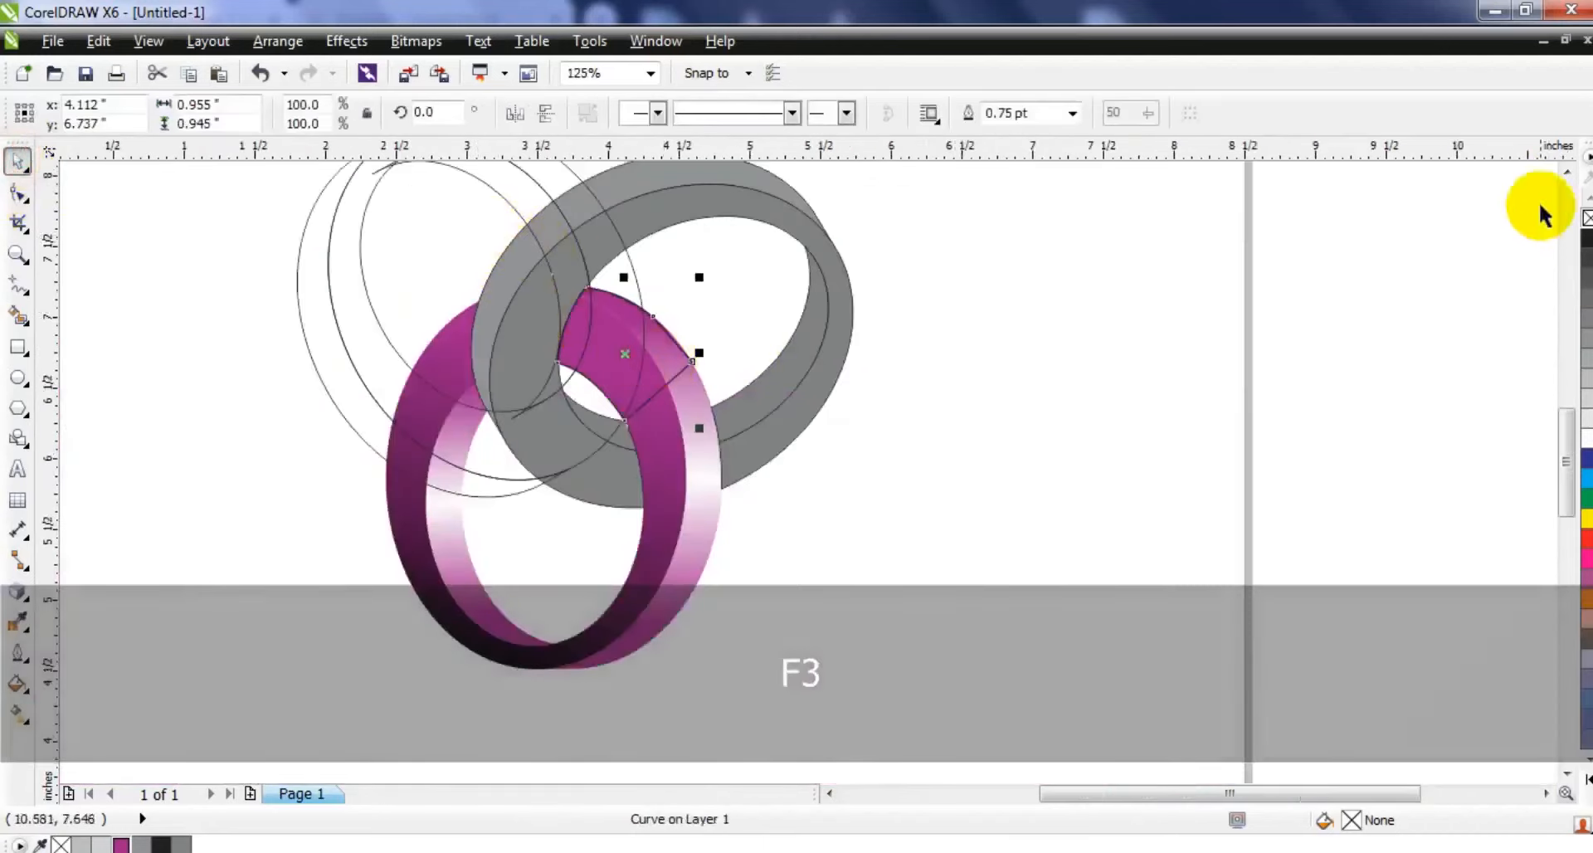
pyautogui.click(1566, 174)
pyautogui.click(1567, 174)
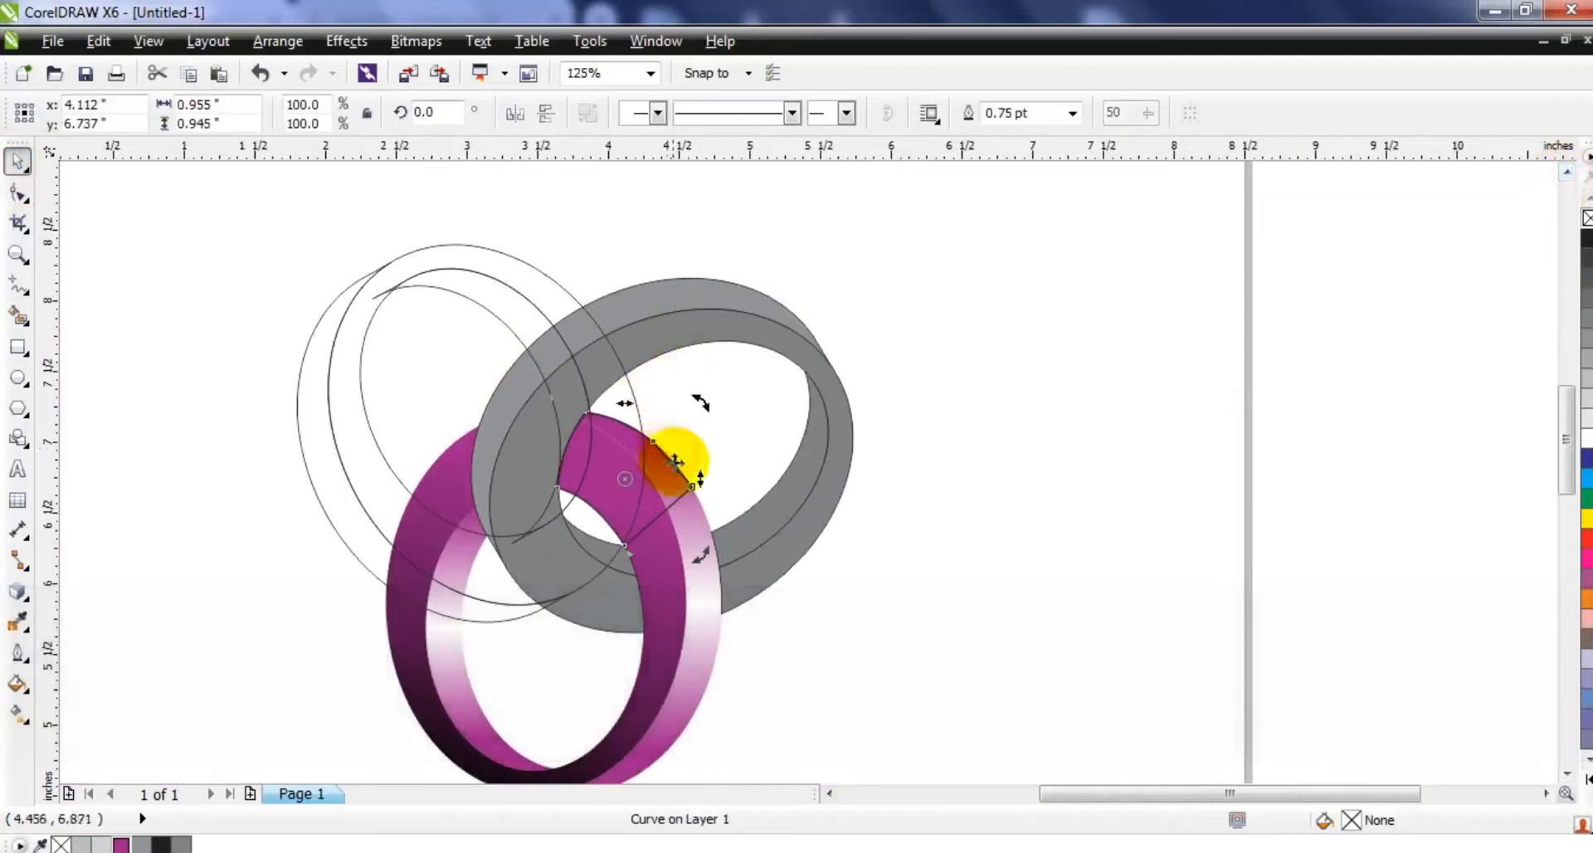
pyautogui.click(283, 398)
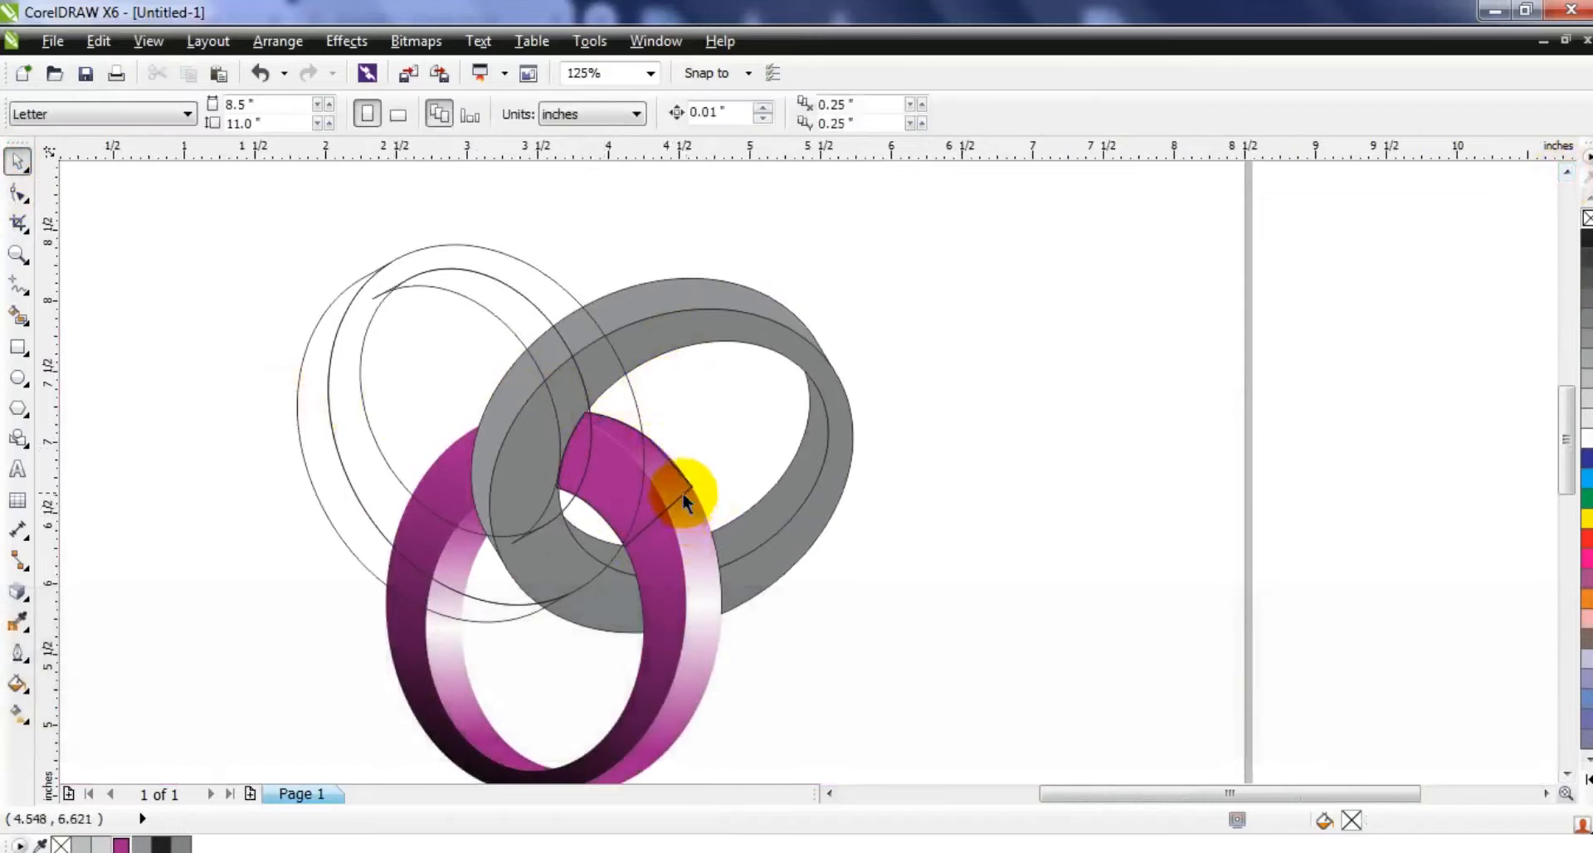
pyautogui.click(682, 491)
pyautogui.keyDown('shift'); pyautogui.click(453, 282); pyautogui.keyUp('shift')
pyautogui.click(763, 114)
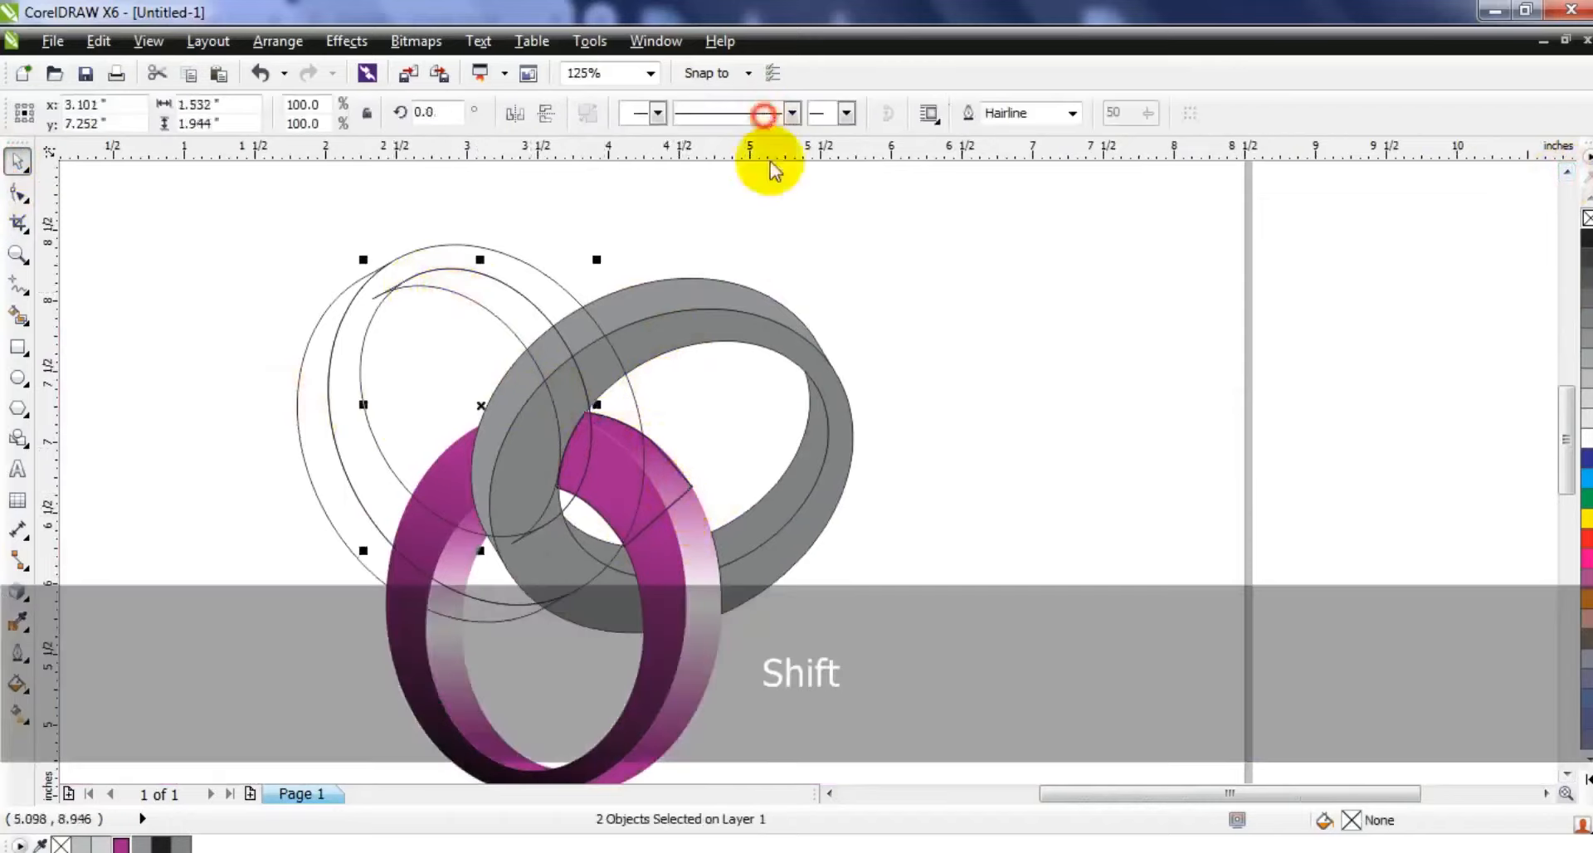
# Step: Trim the unfilled ring's front band with the same five-sided shape and delete that shape
pyautogui.click(686, 498)
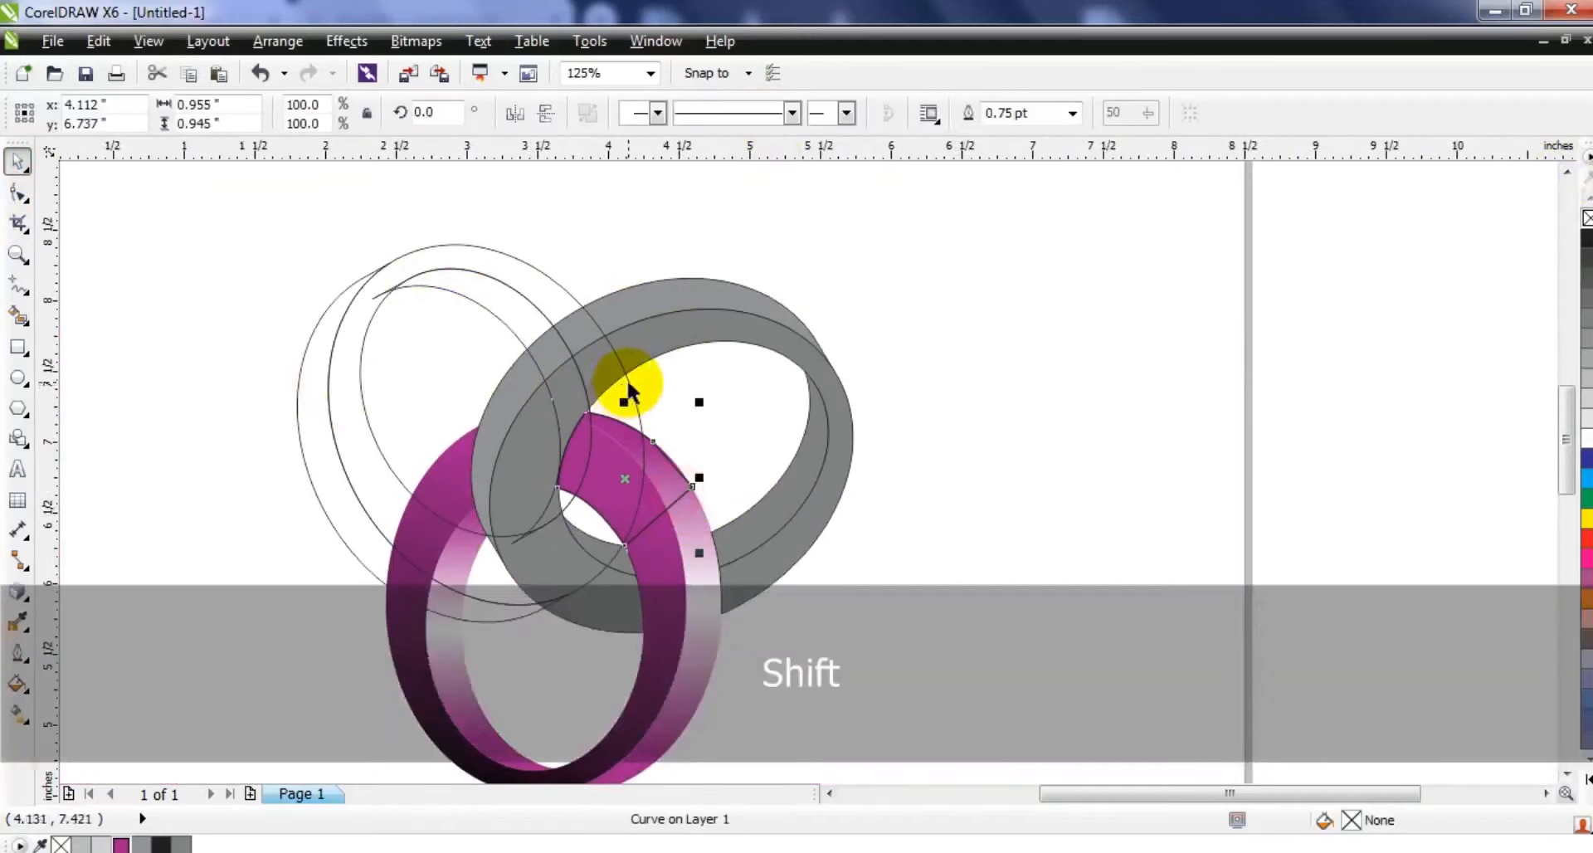
pyautogui.keyDown('shift'); pyautogui.click(628, 392); pyautogui.keyUp('shift')
pyautogui.click(757, 113)
pyautogui.click(643, 529)
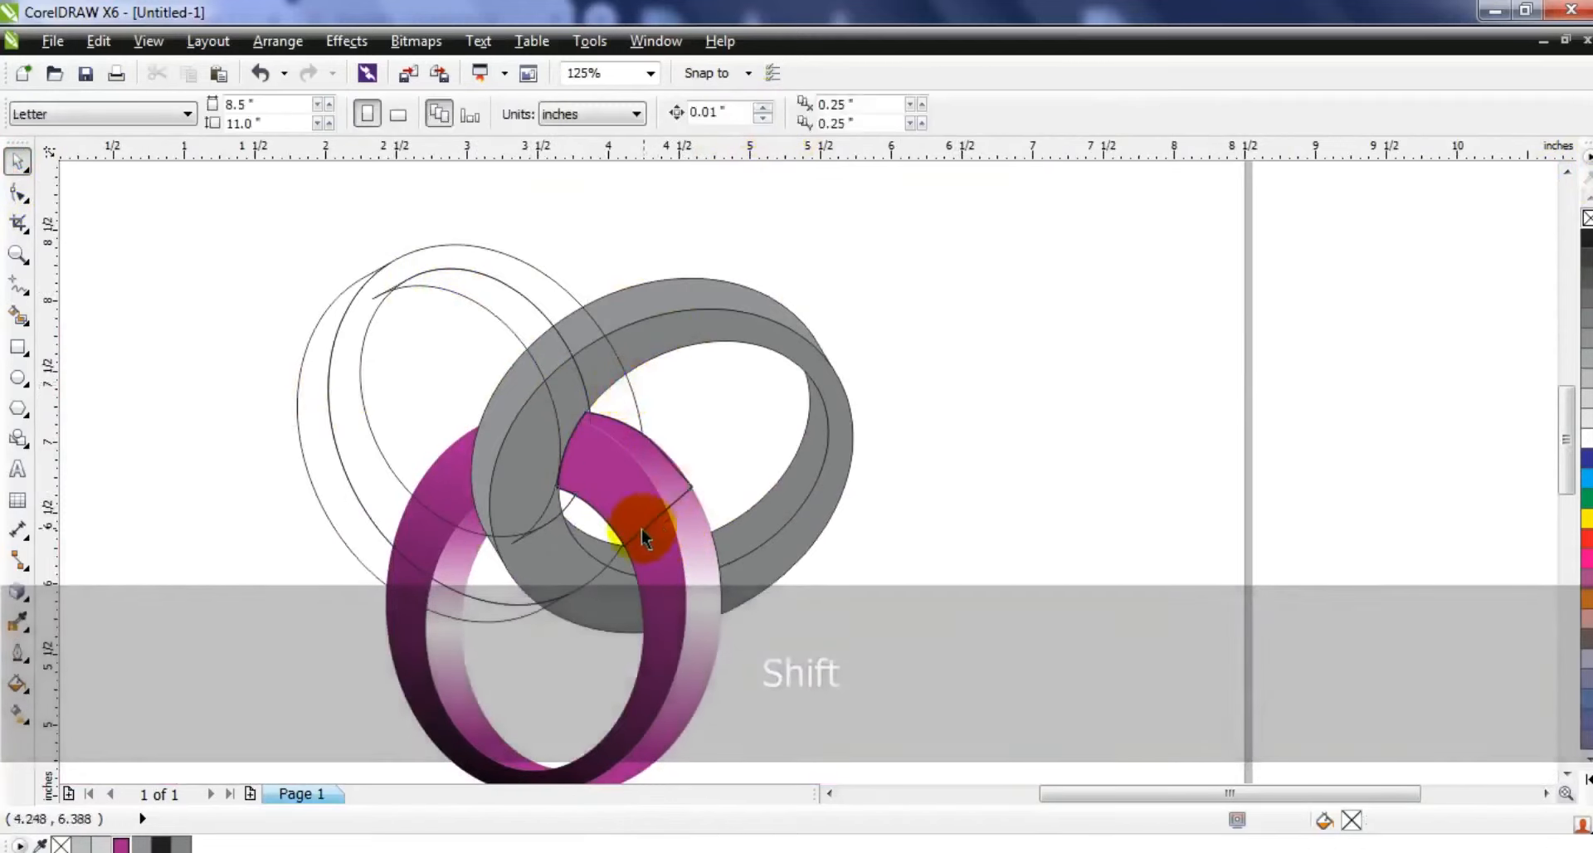
pyautogui.press('Delete')
pyautogui.click(987, 523)
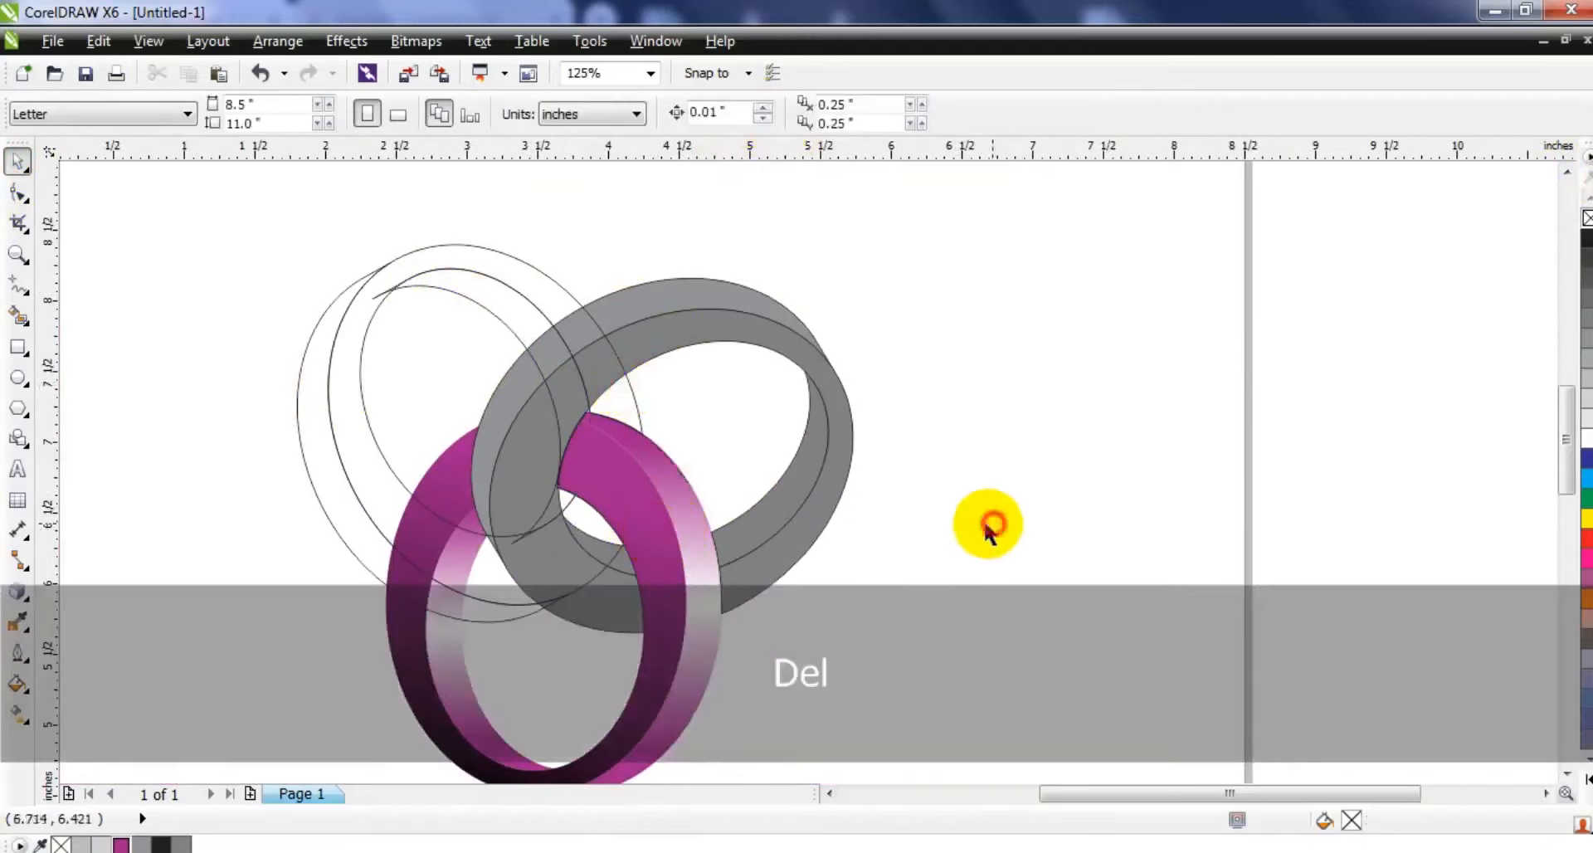
# Step: Fill the unfilled ring's front band with a linear gradient from blue (C100 M100) at its lower right to white at its upper left
pyautogui.click(480, 572)
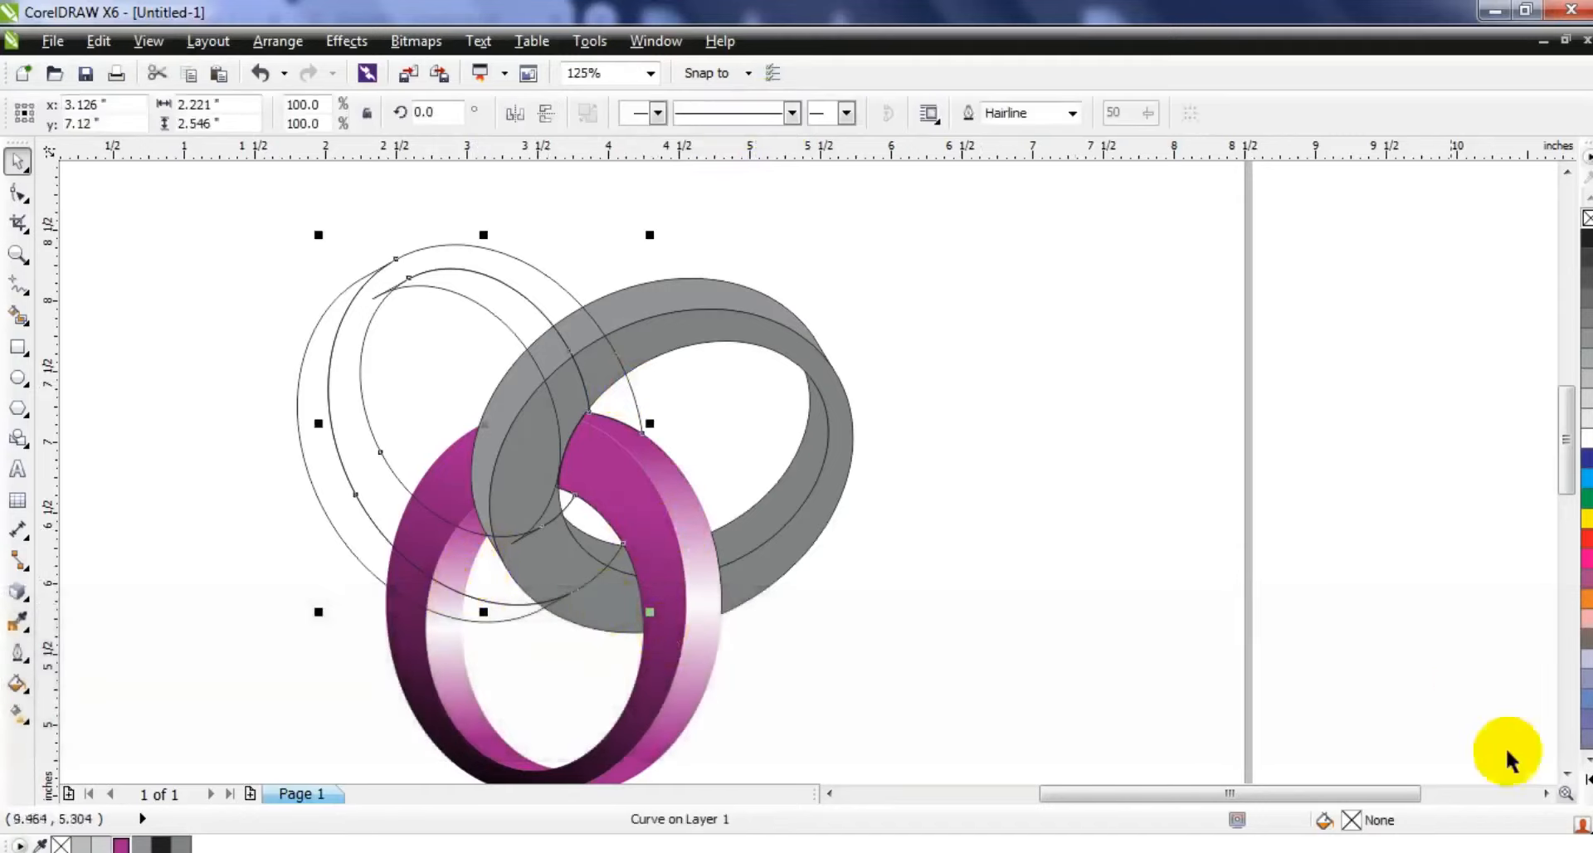
pyautogui.click(1586, 463)
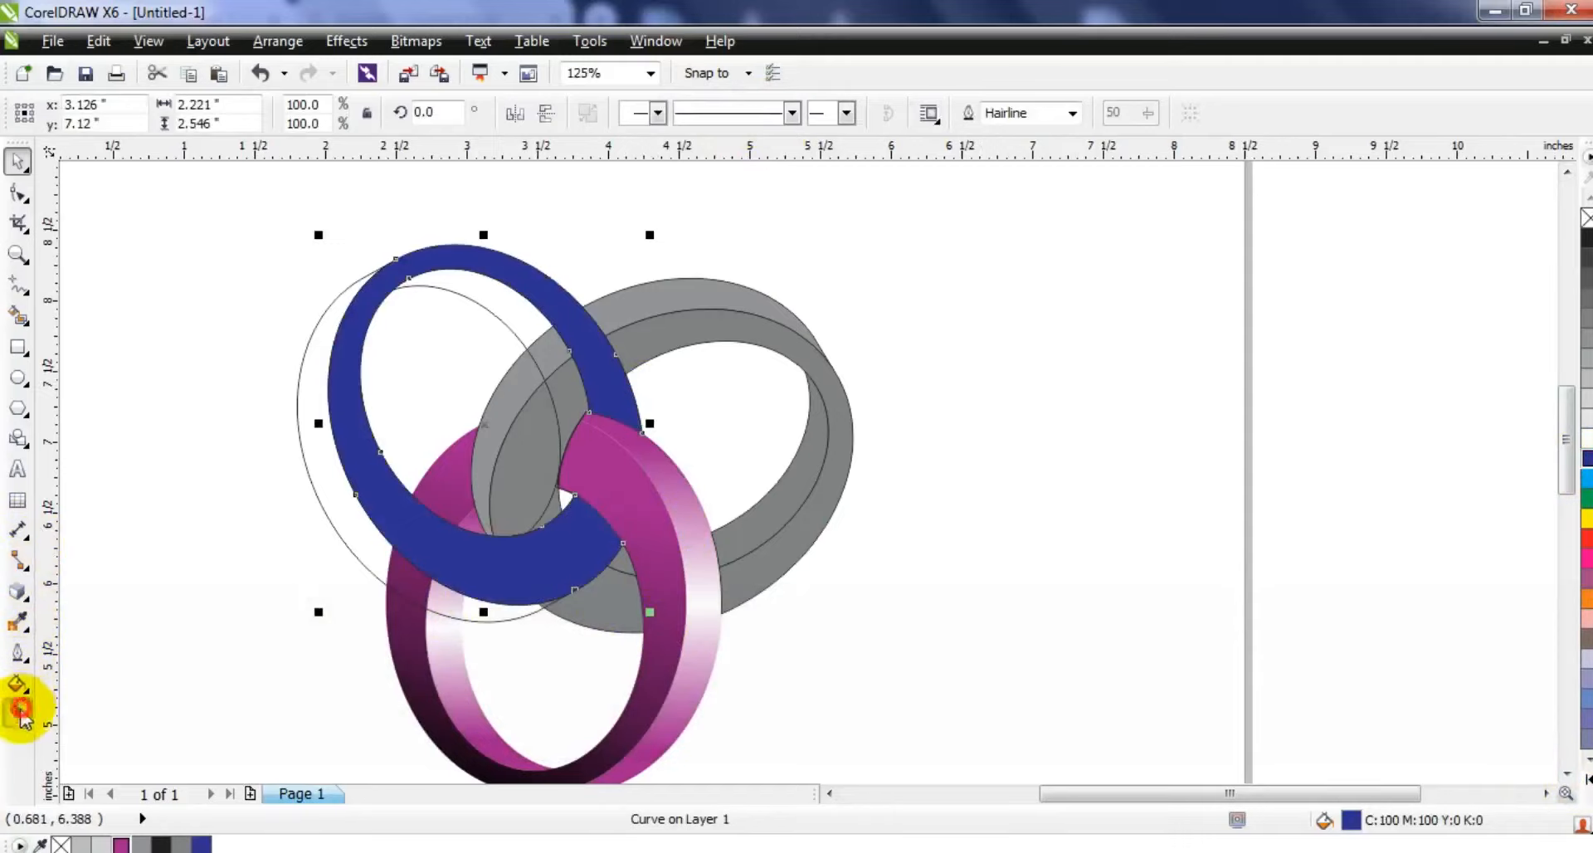
pyautogui.click(21, 709)
pyautogui.moveTo(610, 525); pyautogui.dragTo(357, 284)
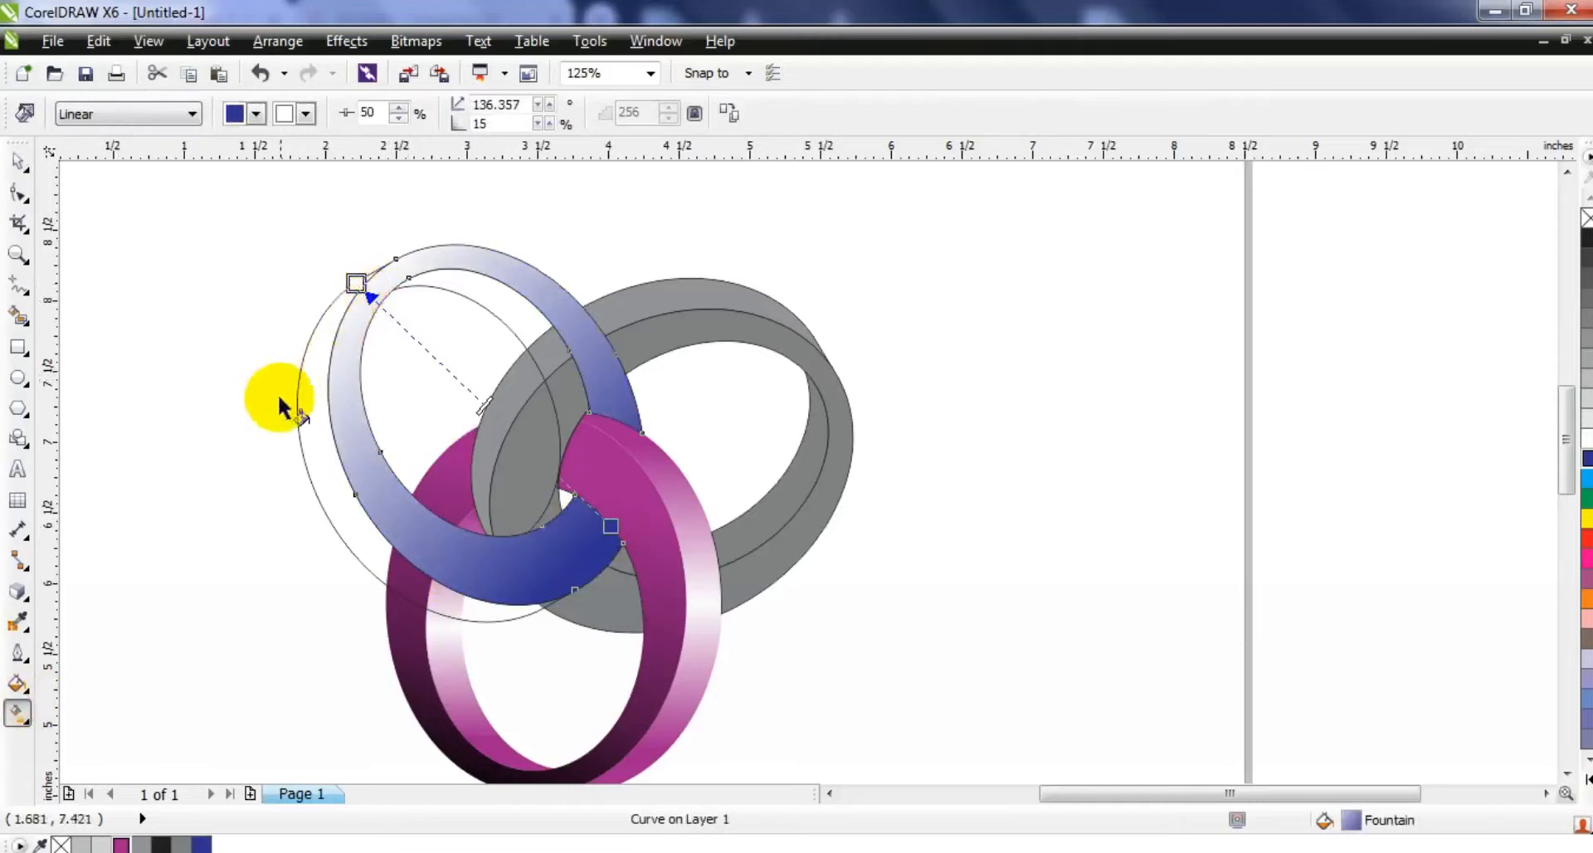
# Step: Draw a closed four-sided freehand shape around the overlap of the blue ring's upper right side and the grey ring
pyautogui.click(20, 262)
pyautogui.moveTo(463, 231)
pyautogui.mouseDown()
pyautogui.moveTo(676, 473)
pyautogui.moveTo(774, 535)
pyautogui.mouseUp()
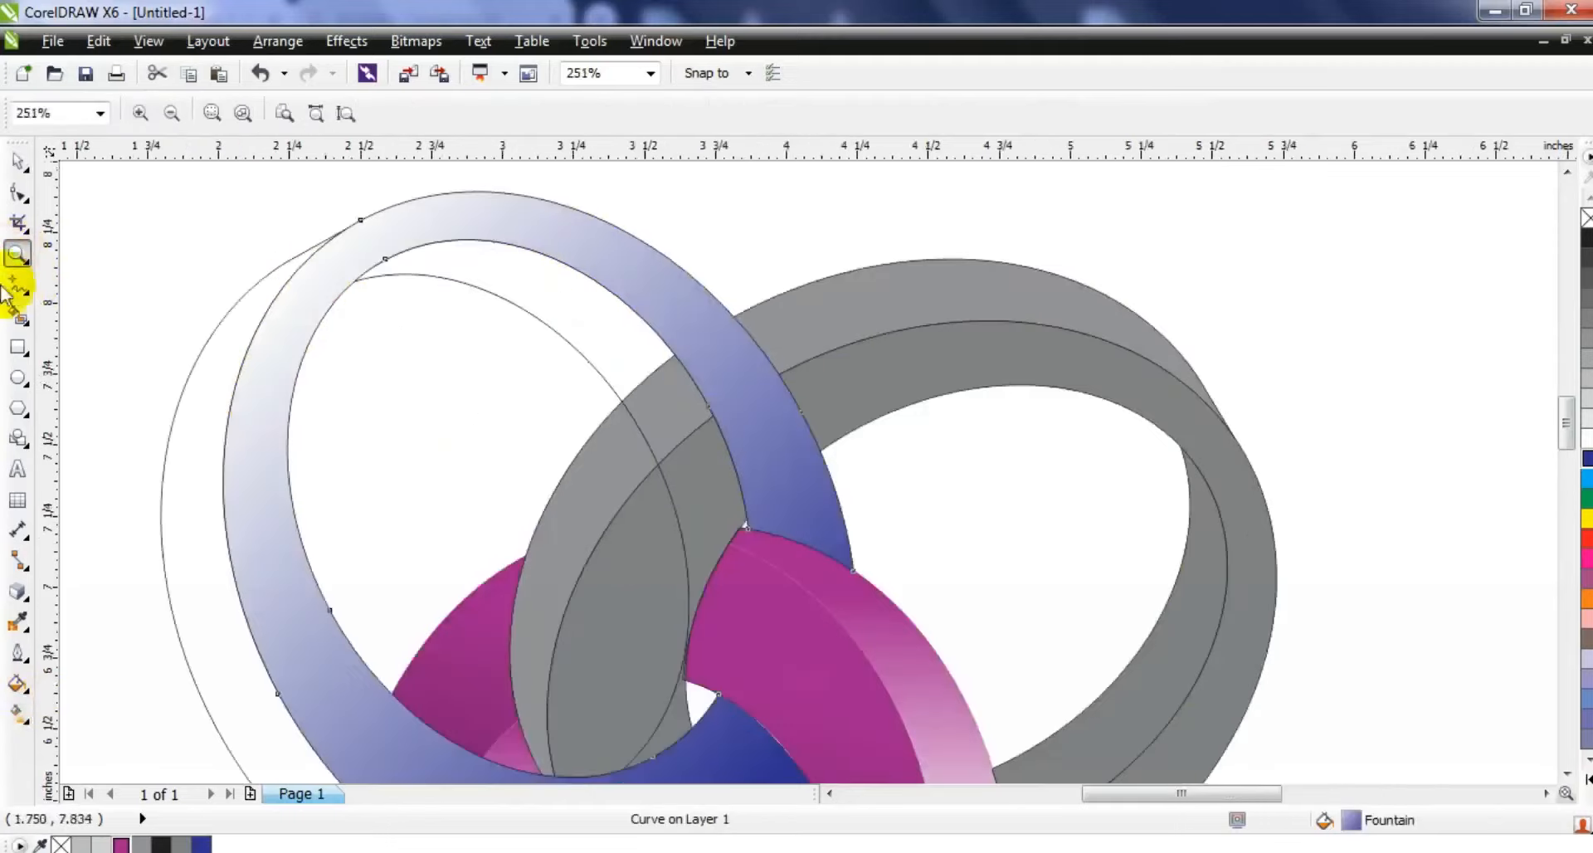
pyautogui.click(16, 283)
pyautogui.click(742, 309)
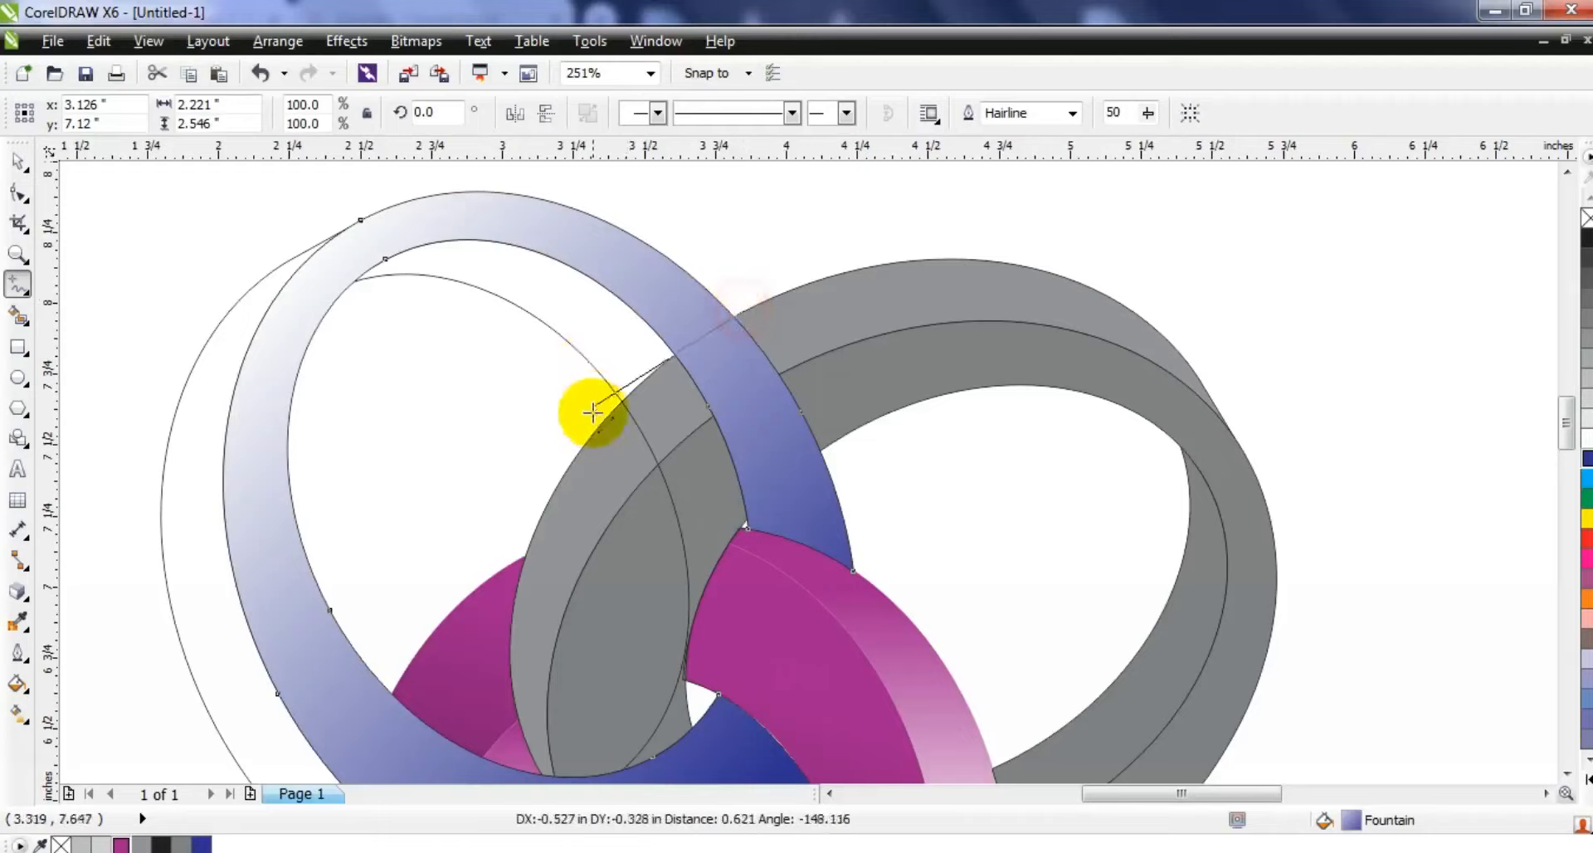
pyautogui.click(606, 414)
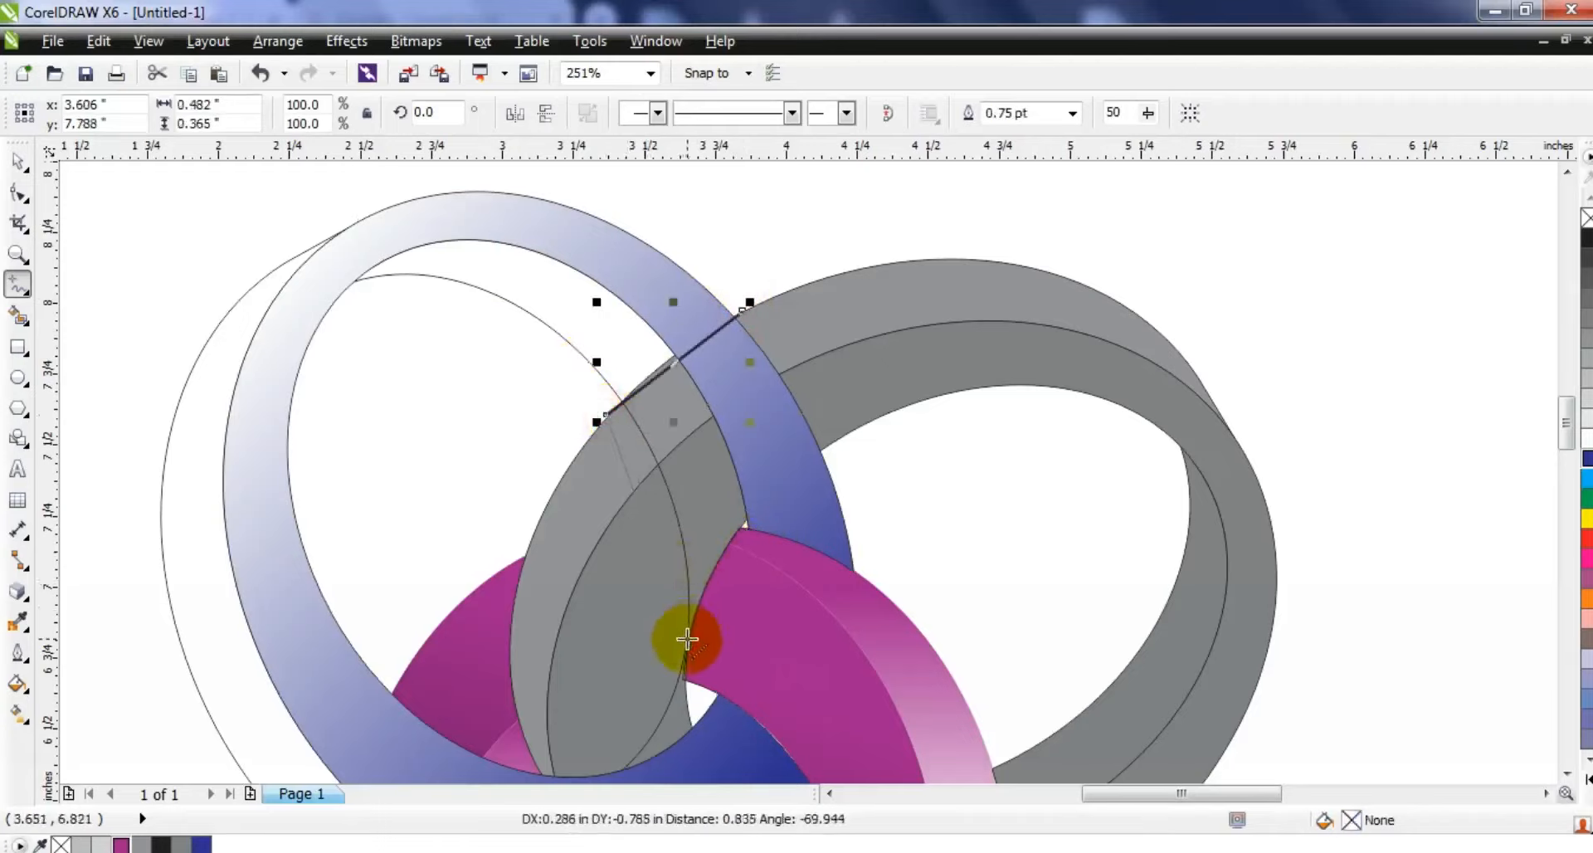
pyautogui.click(687, 639)
pyautogui.click(821, 453)
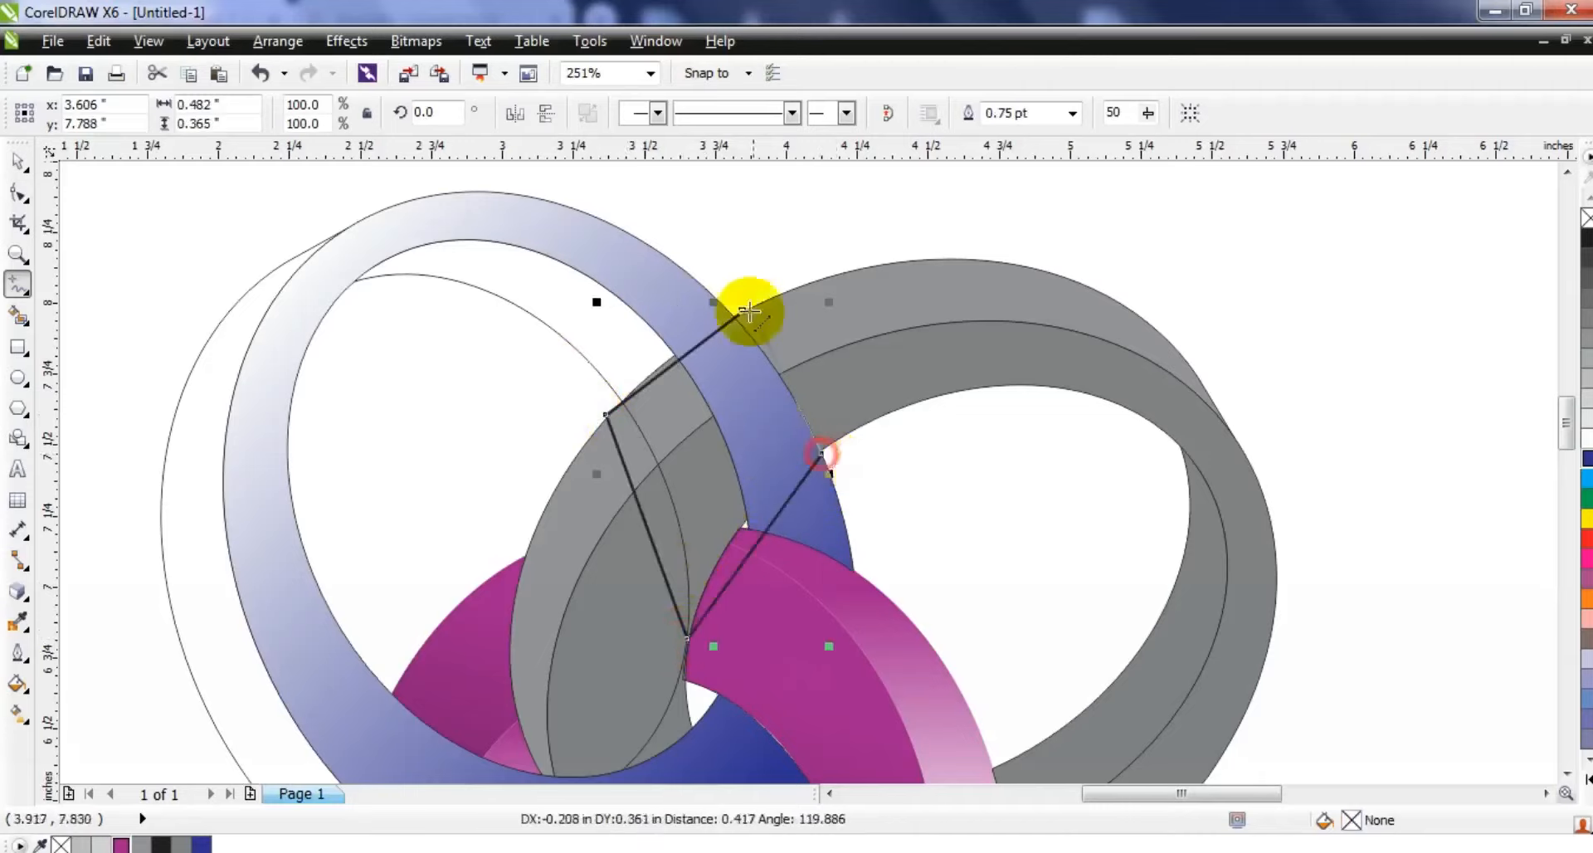
pyautogui.click(747, 311)
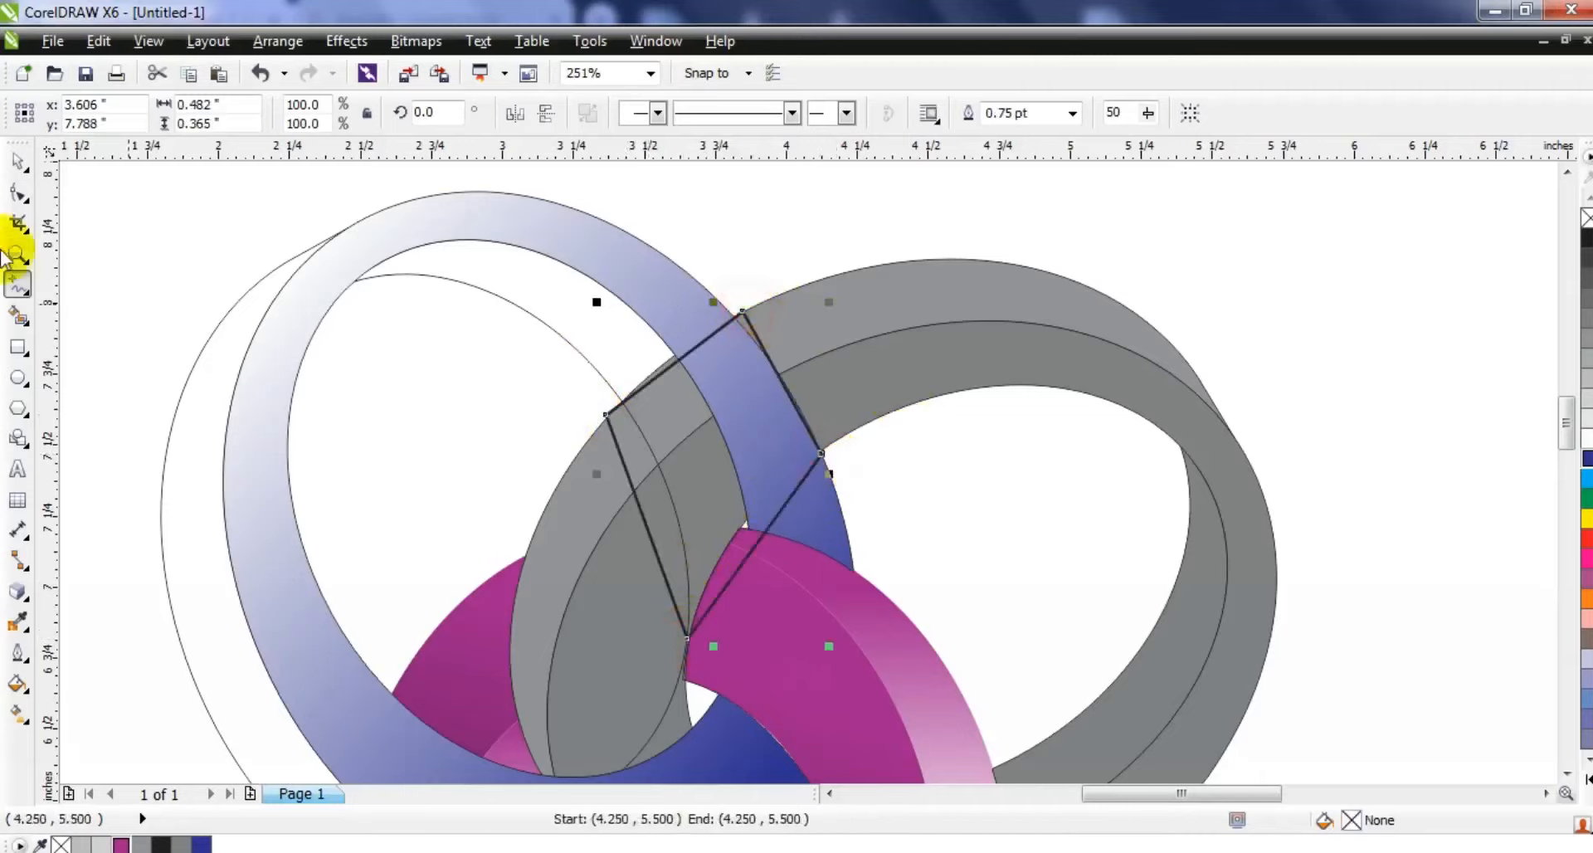
# Step: Convert the four-sided shape's segments to curves and bend its sides along the grey ring's outer and inner edges
pyautogui.click(19, 193)
pyautogui.moveTo(458, 250); pyautogui.dragTo(901, 687)
pyautogui.hotkey('shift', 'F2')
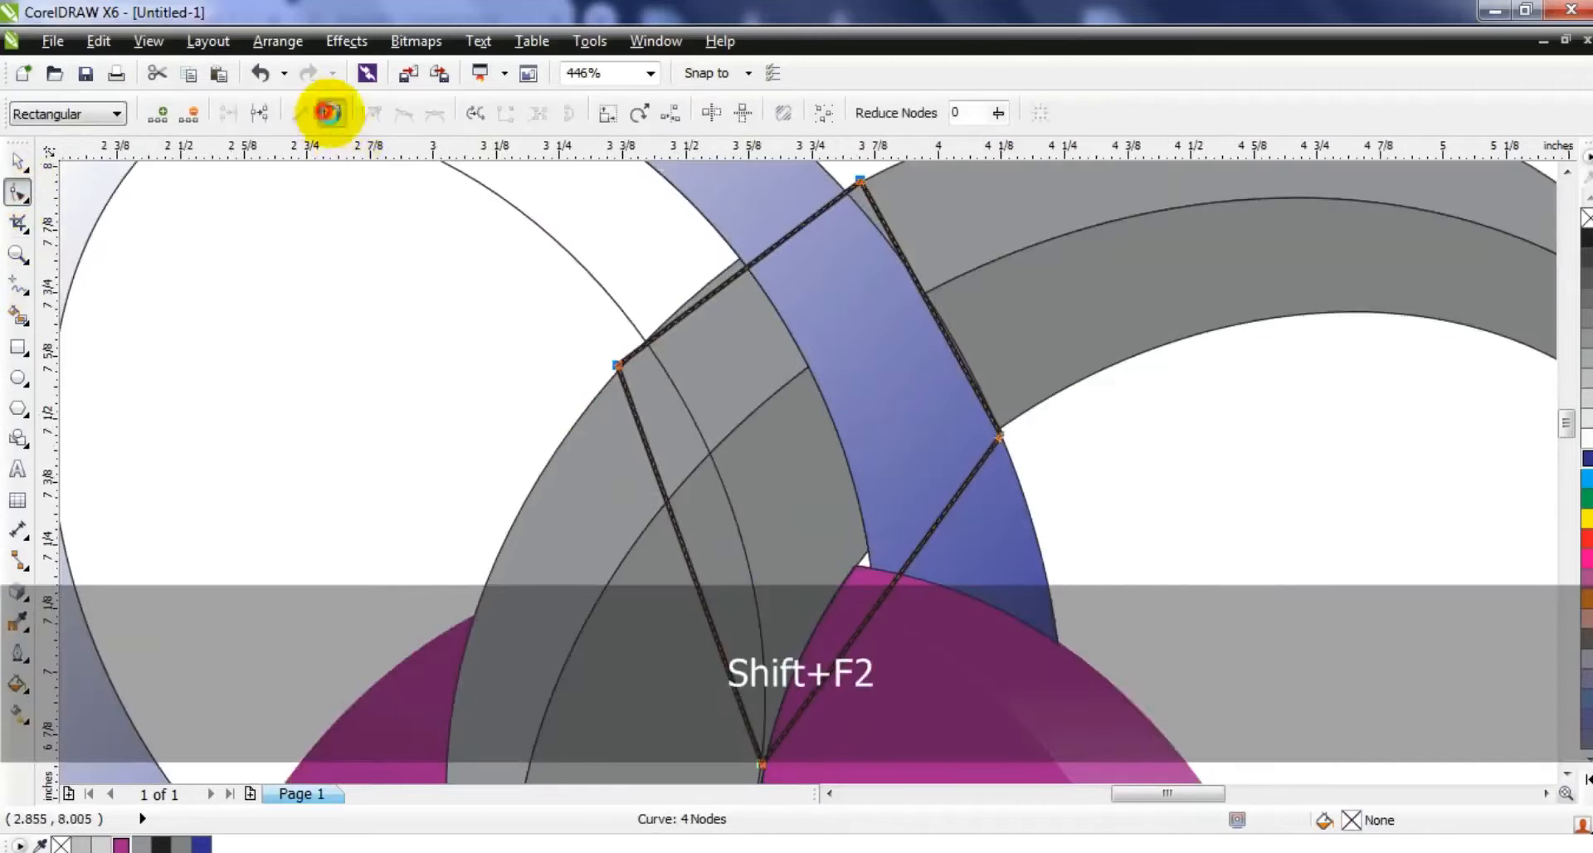
pyautogui.moveTo(768, 254); pyautogui.dragTo(760, 250)
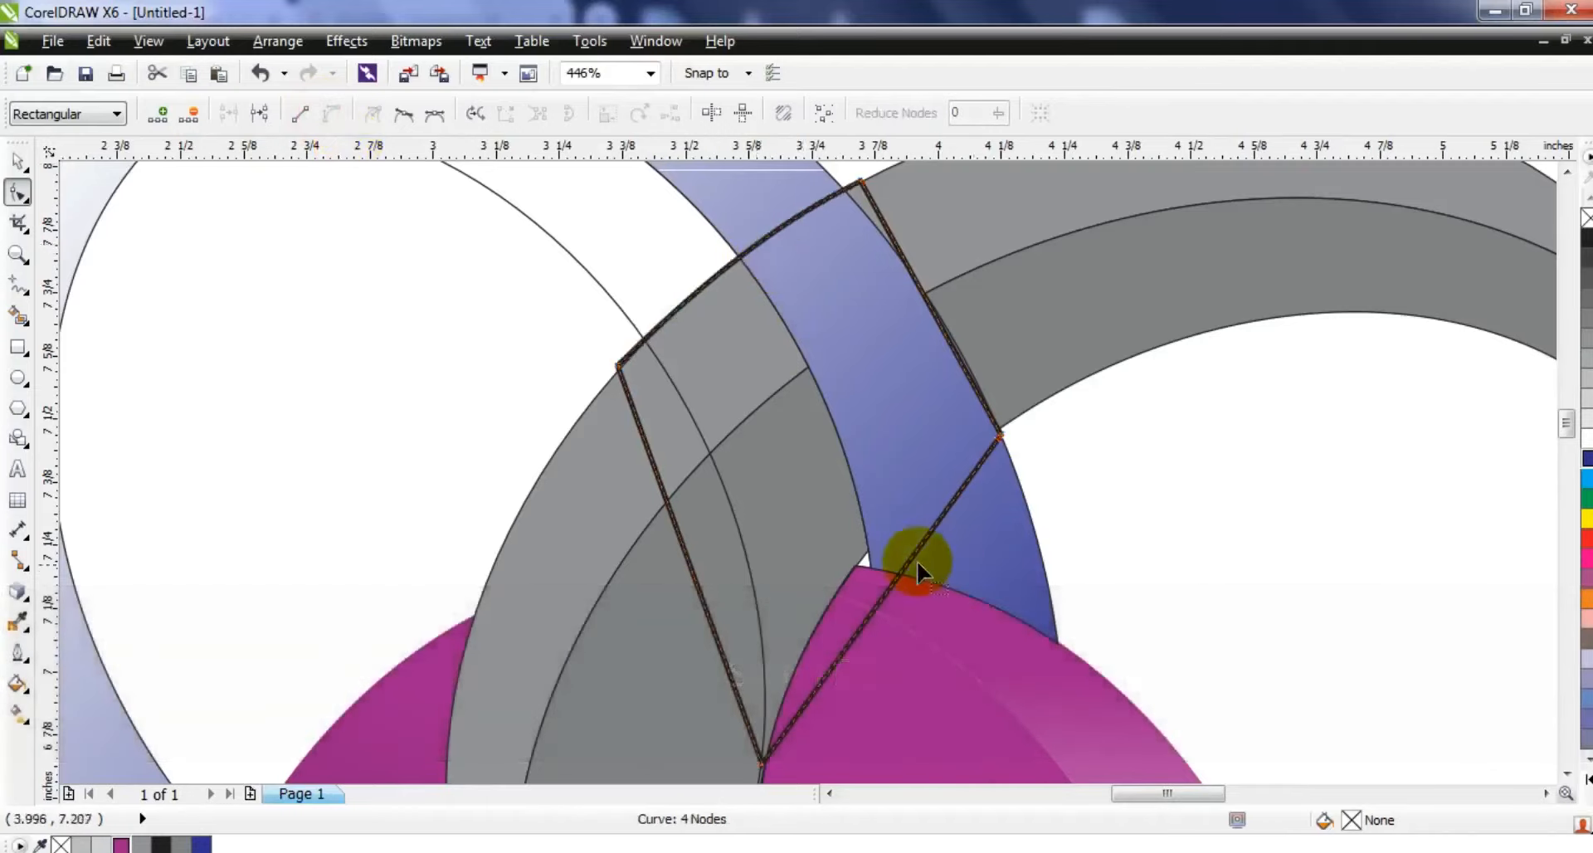
pyautogui.moveTo(901, 572); pyautogui.dragTo(866, 560)
# Step: Trim the blue front band and the ring's inner back curve with the four-sided shape so the grey ring passes over them
pyautogui.click(18, 160)
pyautogui.scroll(-5, 780, 357)
pyautogui.press('Escape')
pyautogui.click(640, 355)
pyautogui.click(650, 355)
pyautogui.keyDown('shift'); pyautogui.click(637, 289); pyautogui.keyUp('shift')
pyautogui.click(762, 113)
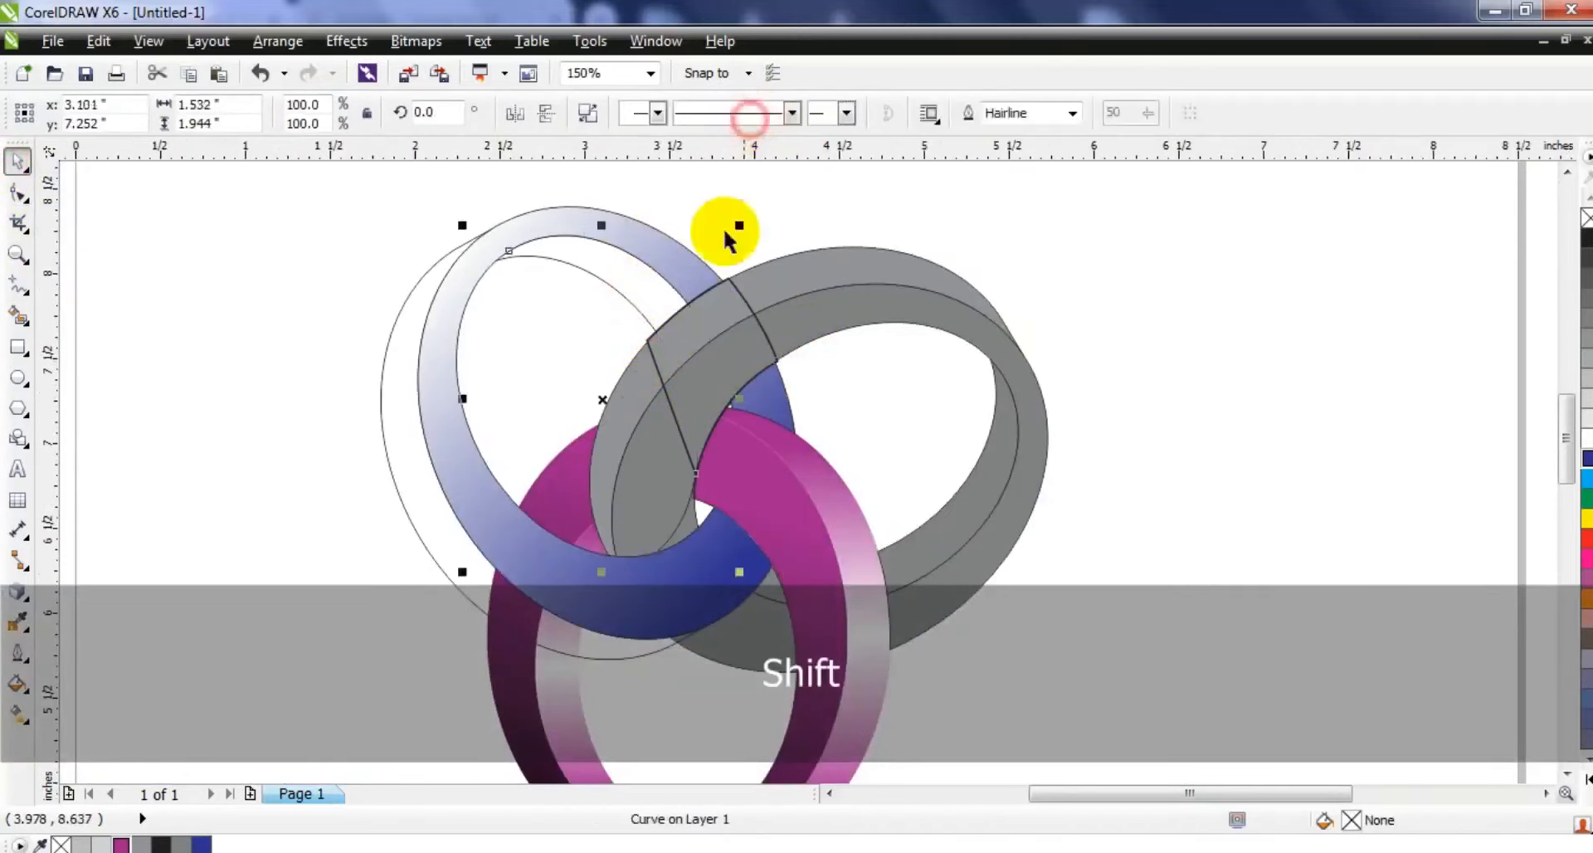
# Step: Delete the four-sided trimming shape from the overlap of the blue and grey rings
pyautogui.press('Escape')
pyautogui.click(647, 352)
pyautogui.press('Delete')
pyautogui.click(761, 424)
pyautogui.press('Delete')
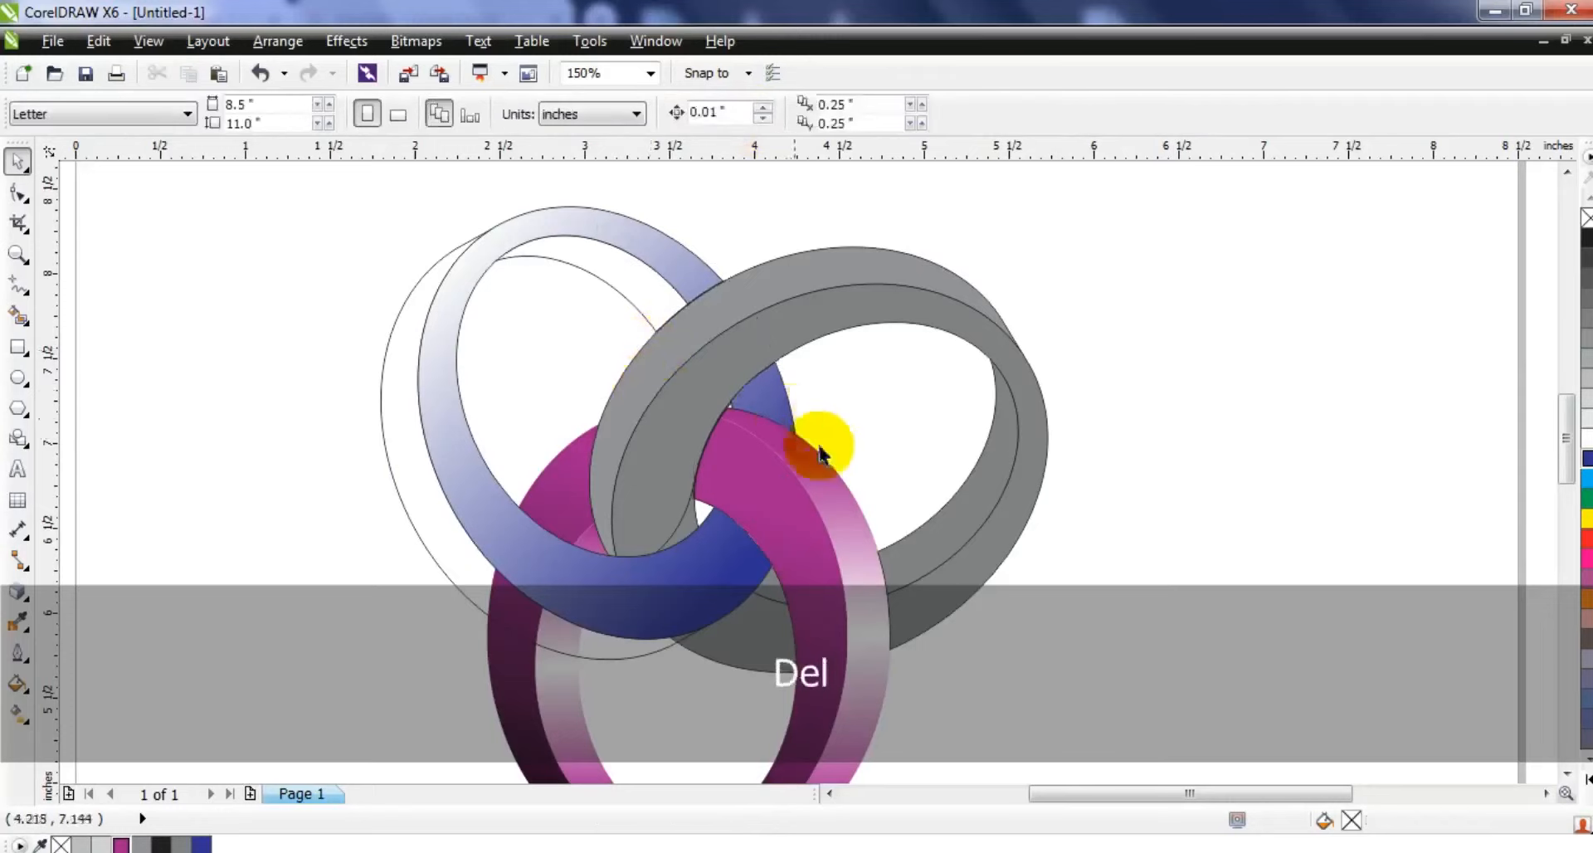
# Step: Change the white end of the blue front band's gradient to cyan and shift that end slightly outward
pyautogui.press('F3')
pyautogui.press('Escape')
pyautogui.moveTo(1070, 676); pyautogui.dragTo(508, 309)
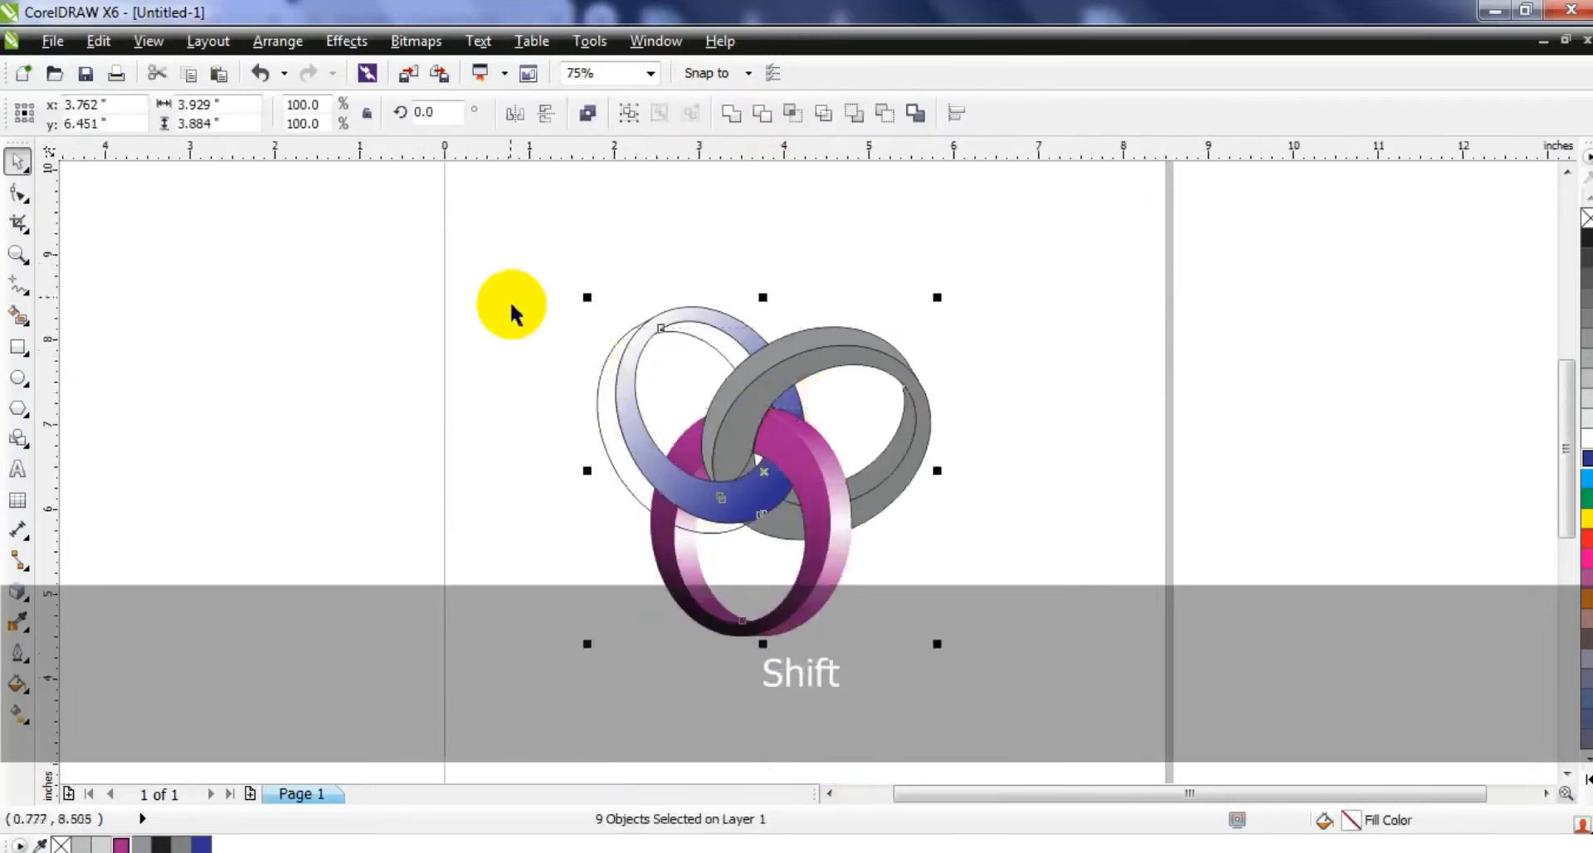
pyautogui.hotkey('shift', 'F2')
pyautogui.press('Escape')
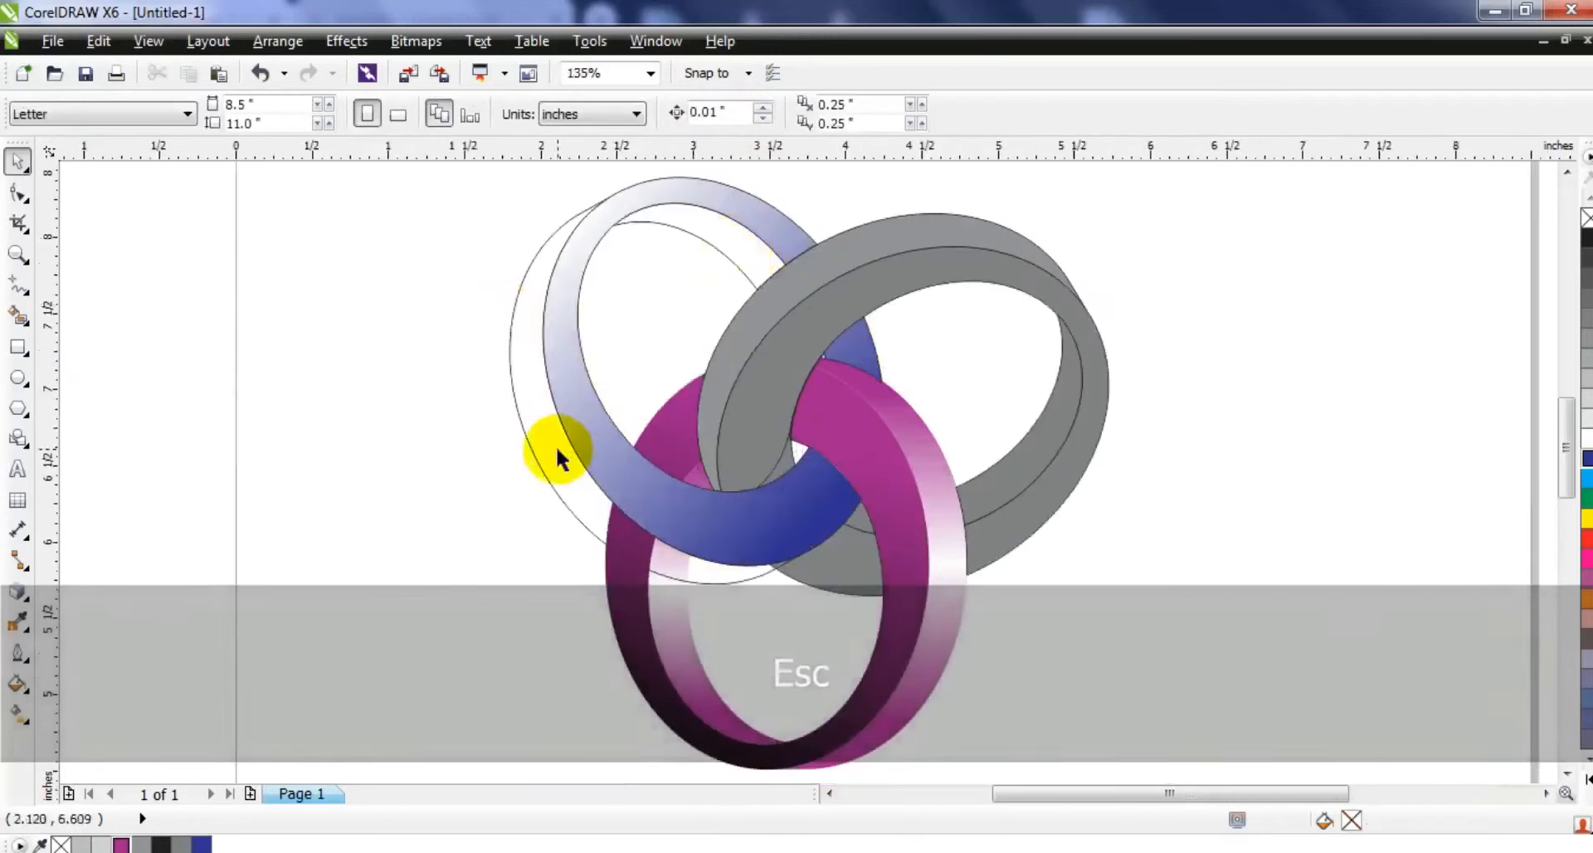
pyautogui.click(628, 470)
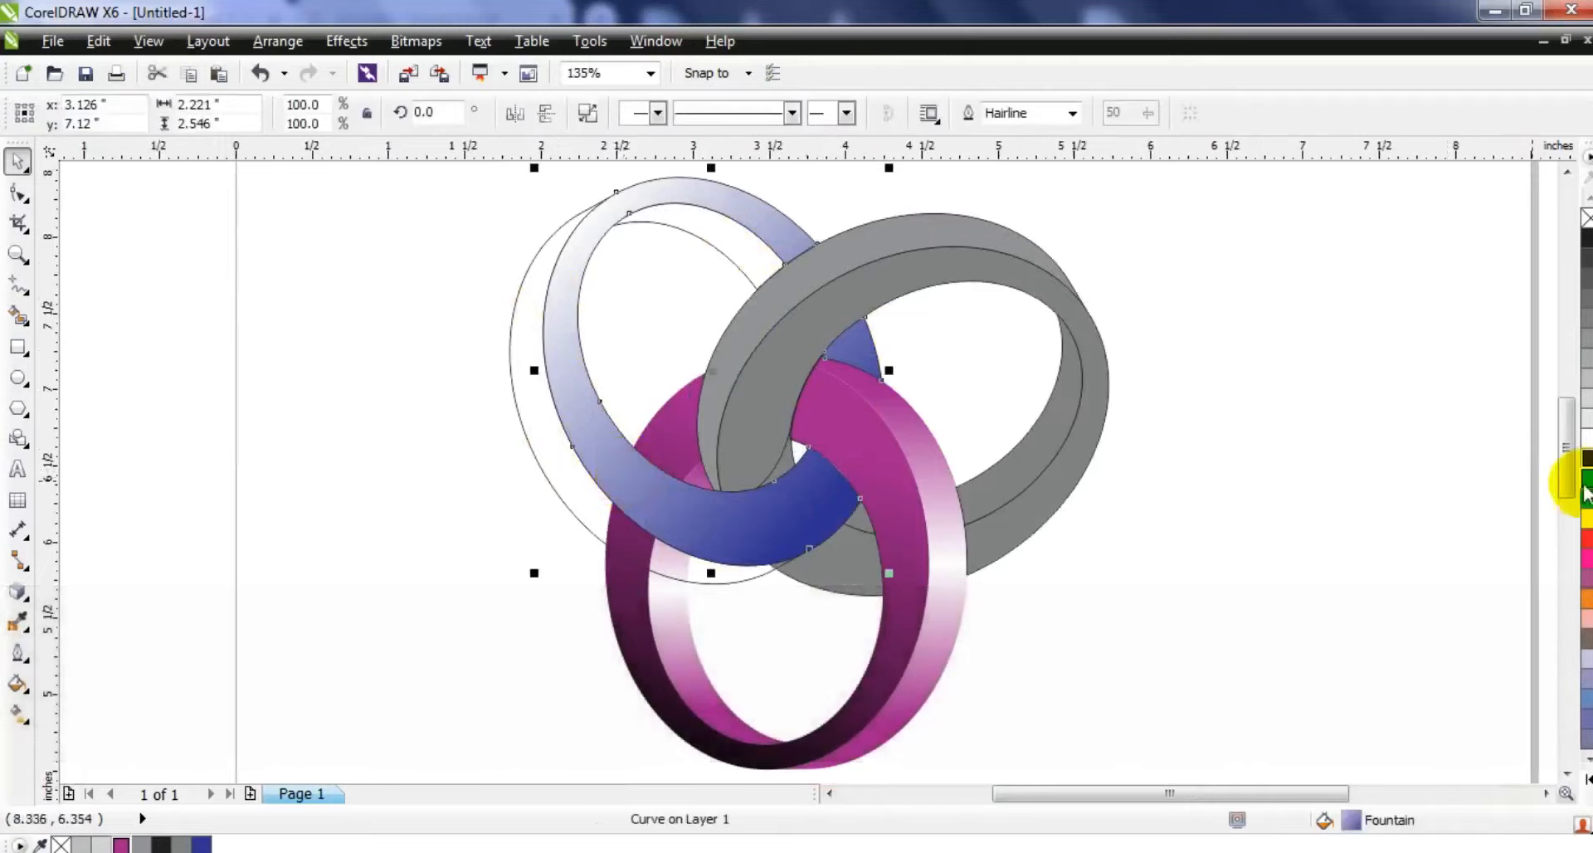
pyautogui.press('g')
pyautogui.press('F3')
pyautogui.moveTo(1084, 365); pyautogui.dragTo(1077, 342)
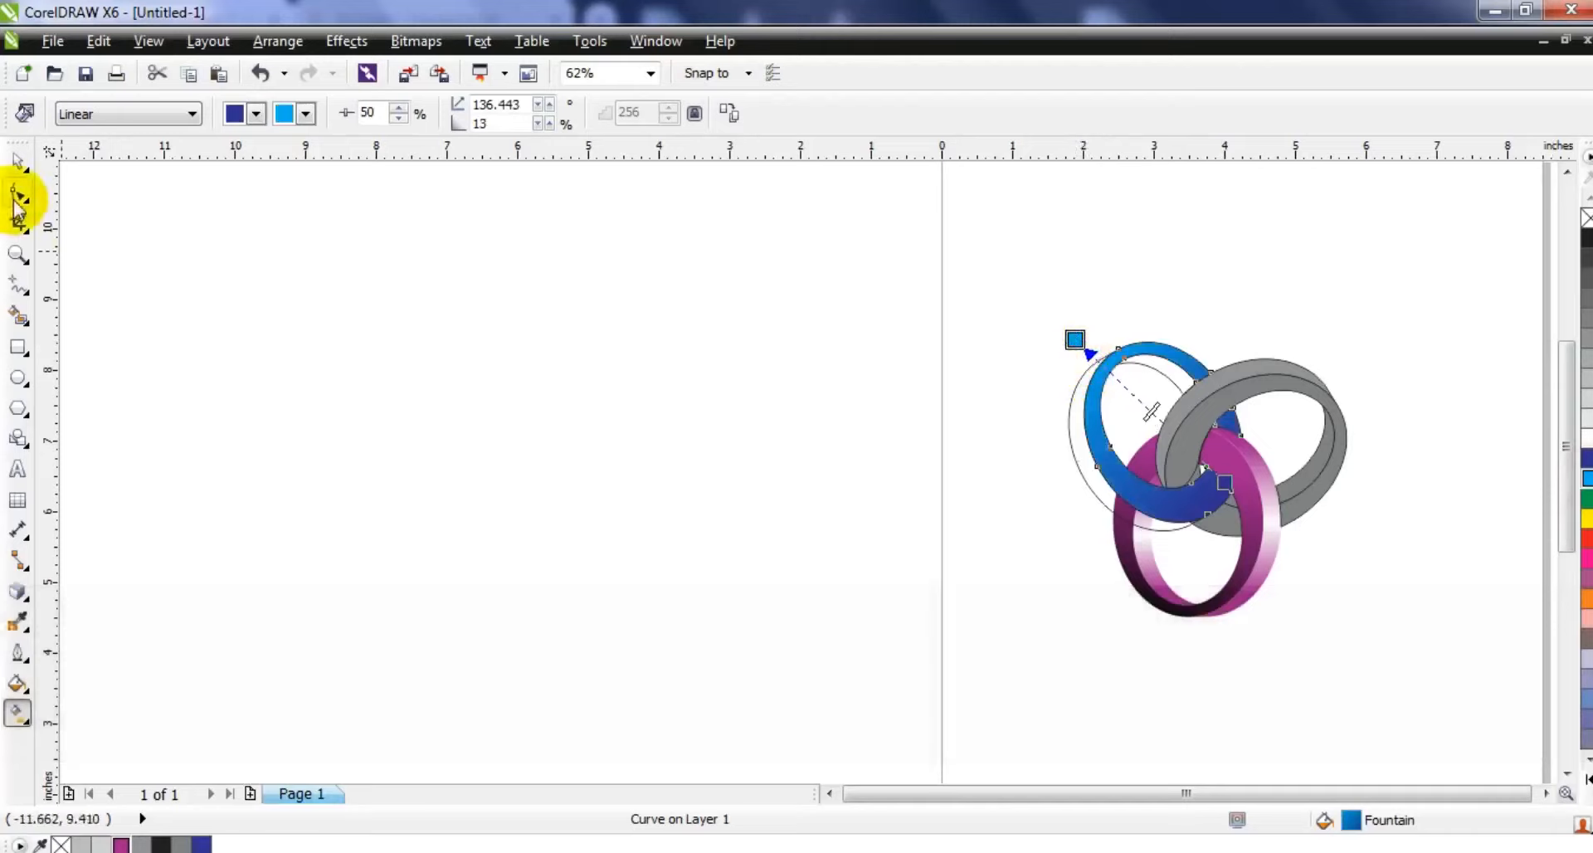
# Step: Give the blue ring's outer back band a radial cyan-to-white gradient with its white centre at the band's lower left
pyautogui.click(17, 250)
pyautogui.moveTo(928, 262); pyautogui.dragTo(1498, 711)
pyautogui.click(17, 160)
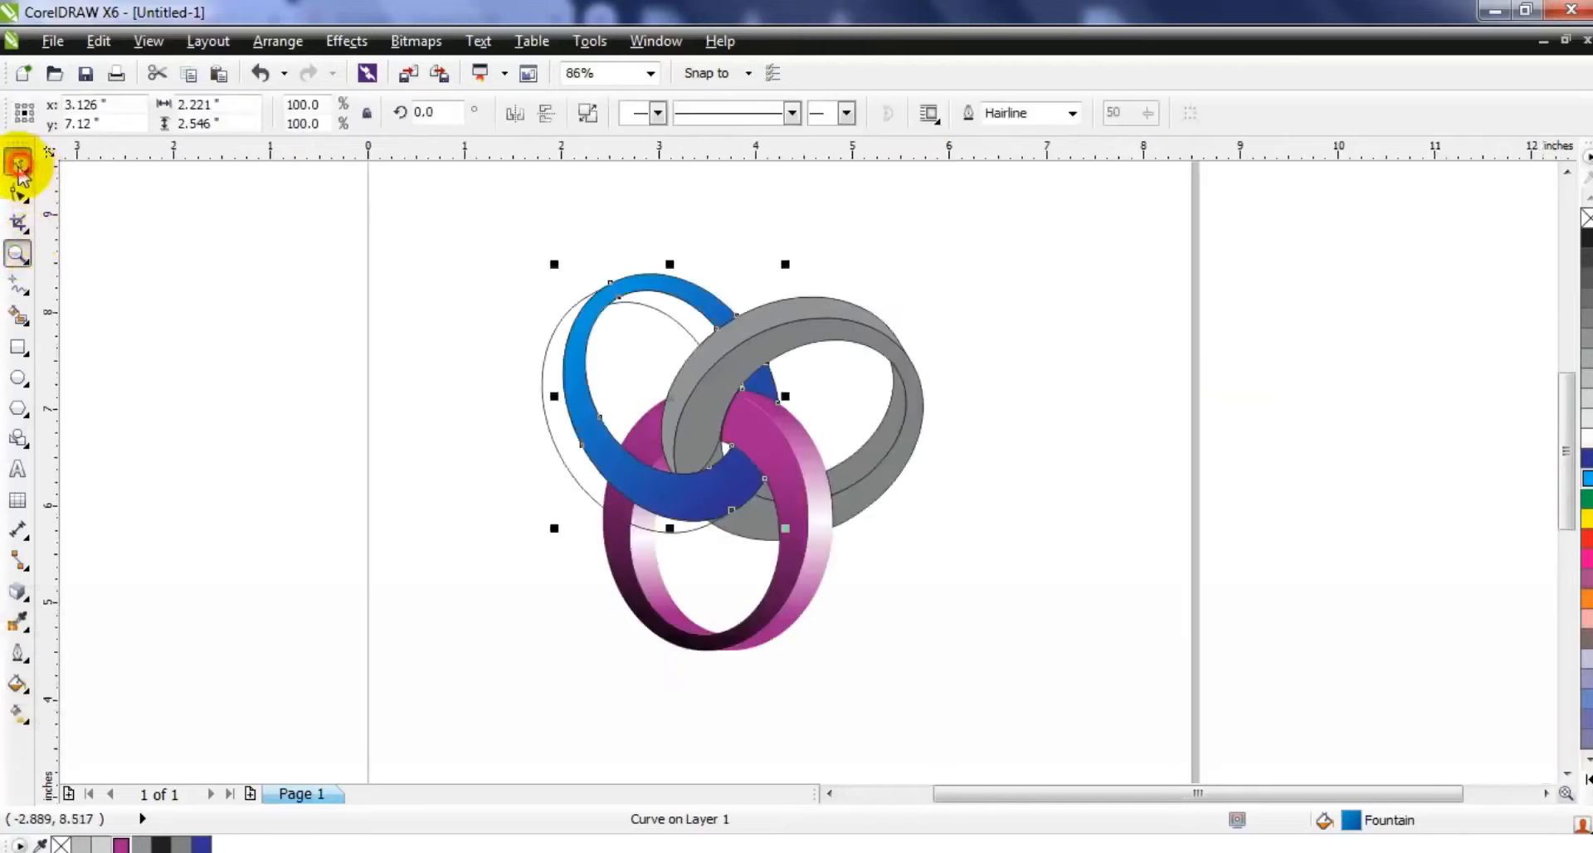
pyautogui.press('Escape')
pyautogui.click(647, 531)
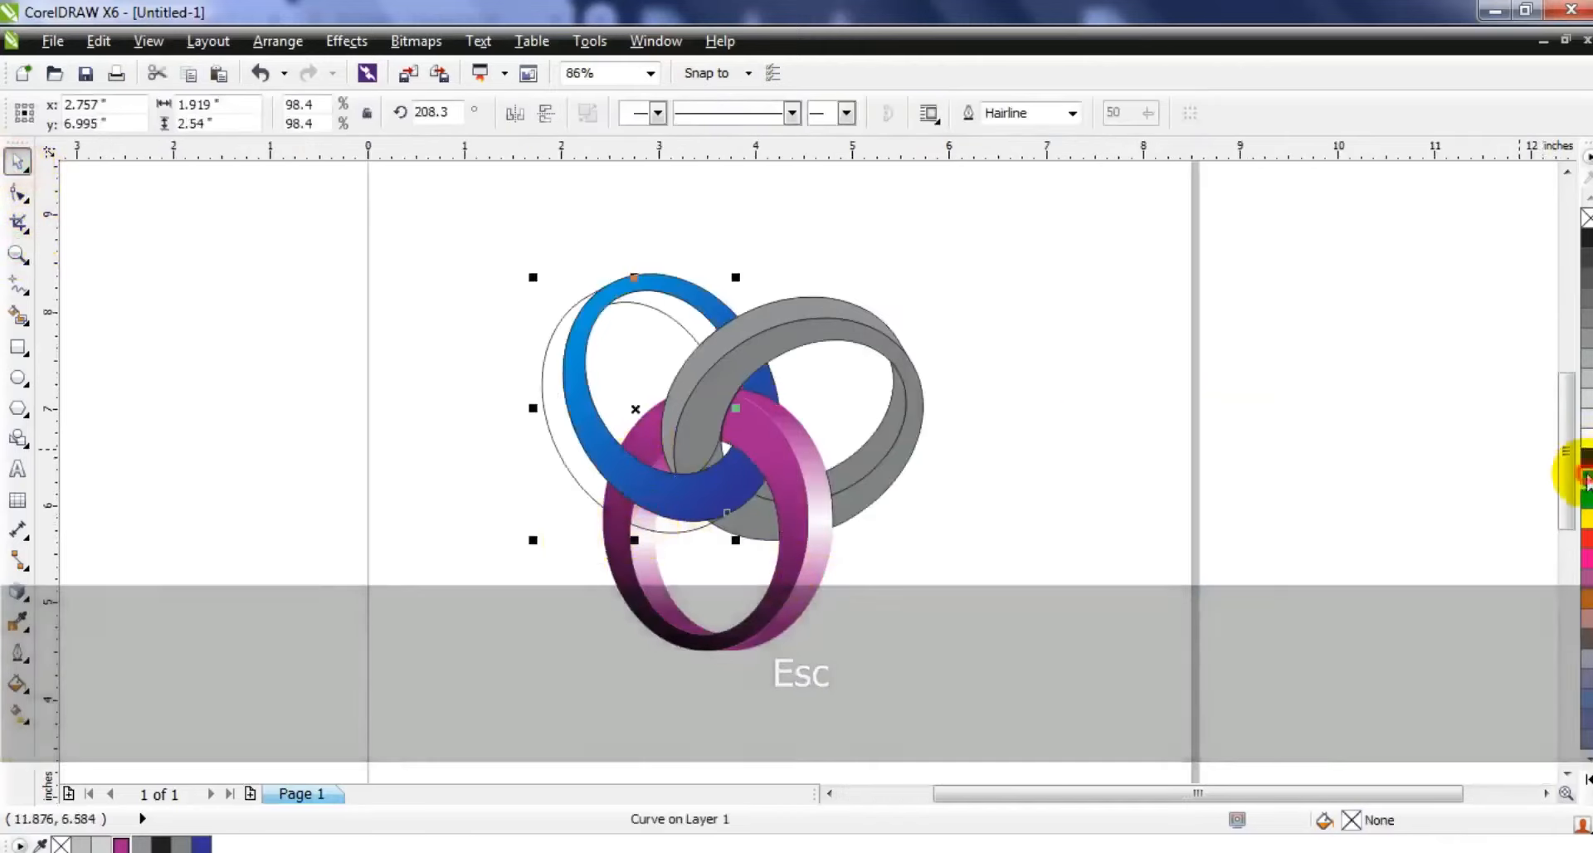
pyautogui.press('g')
pyautogui.moveTo(554, 350); pyautogui.dragTo(685, 533)
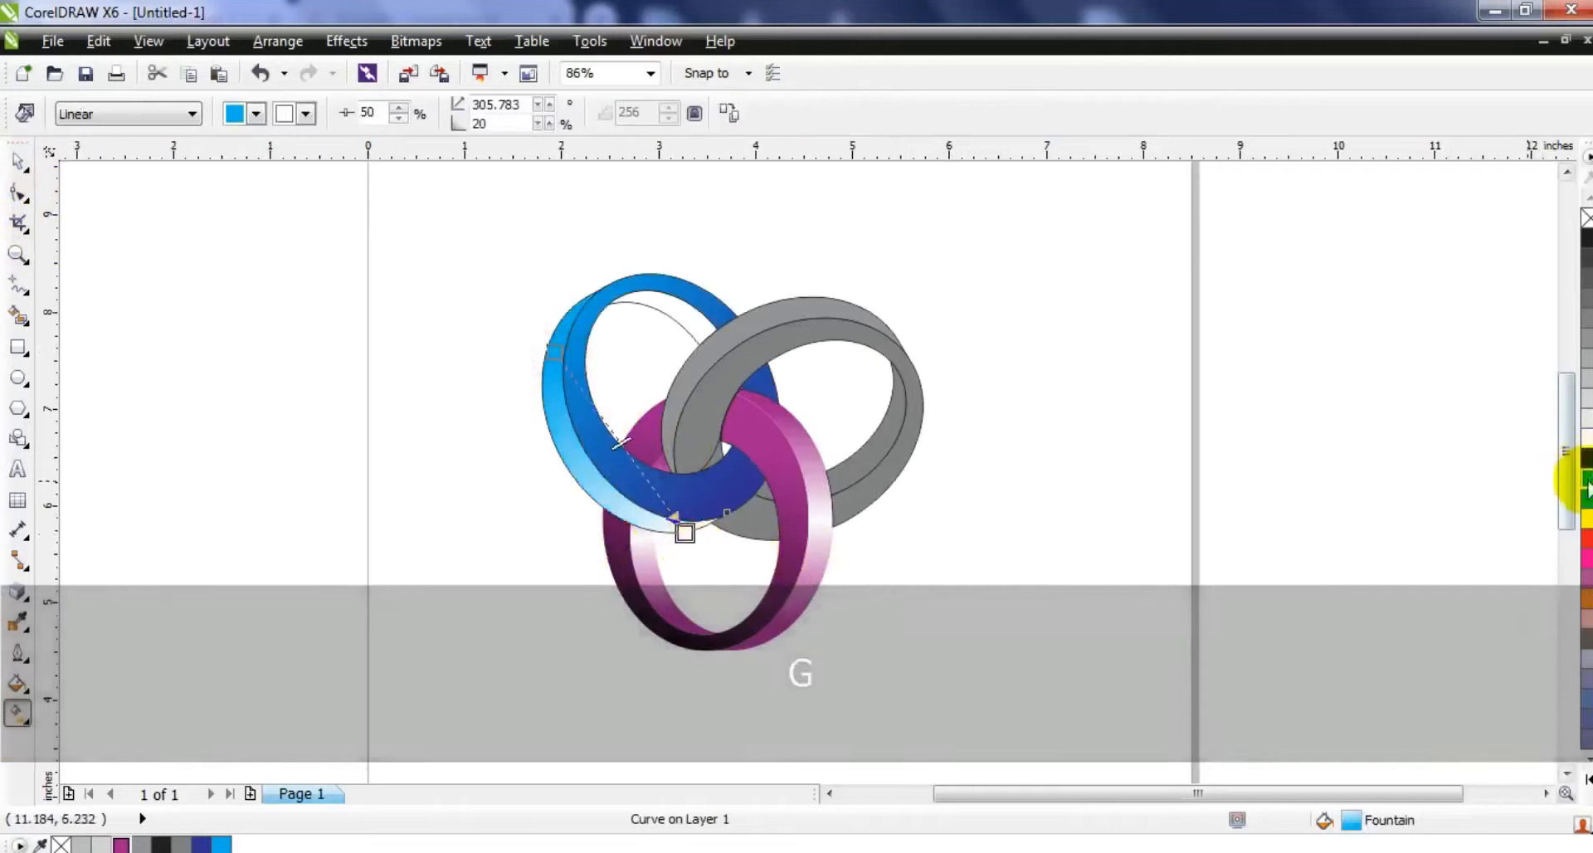
pyautogui.click(170, 115)
pyautogui.click(105, 184)
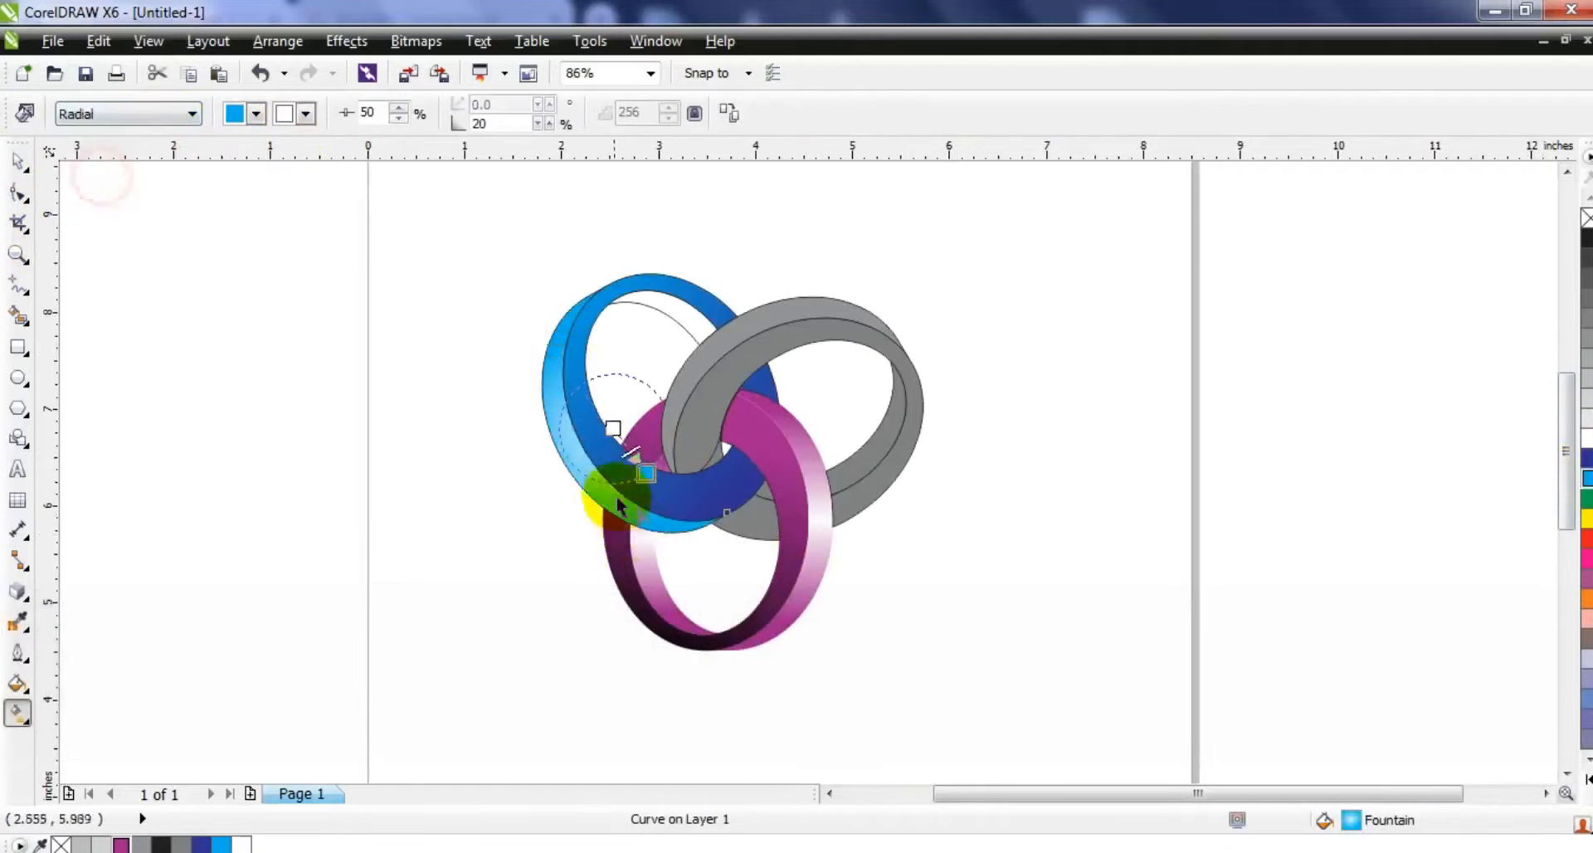
pyautogui.moveTo(630, 535); pyautogui.dragTo(585, 450)
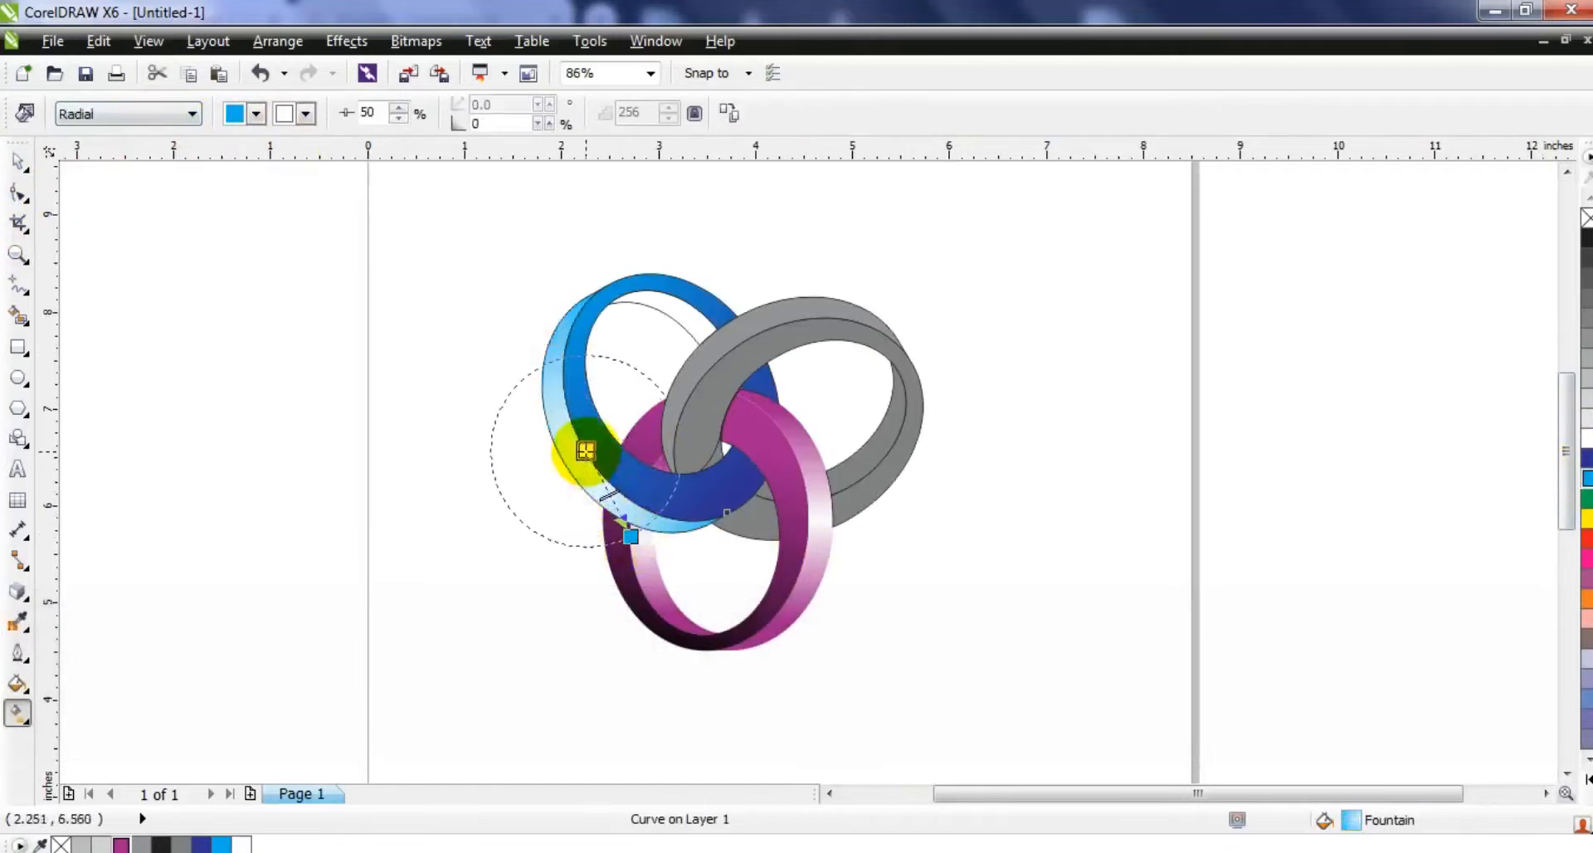
pyautogui.click(18, 160)
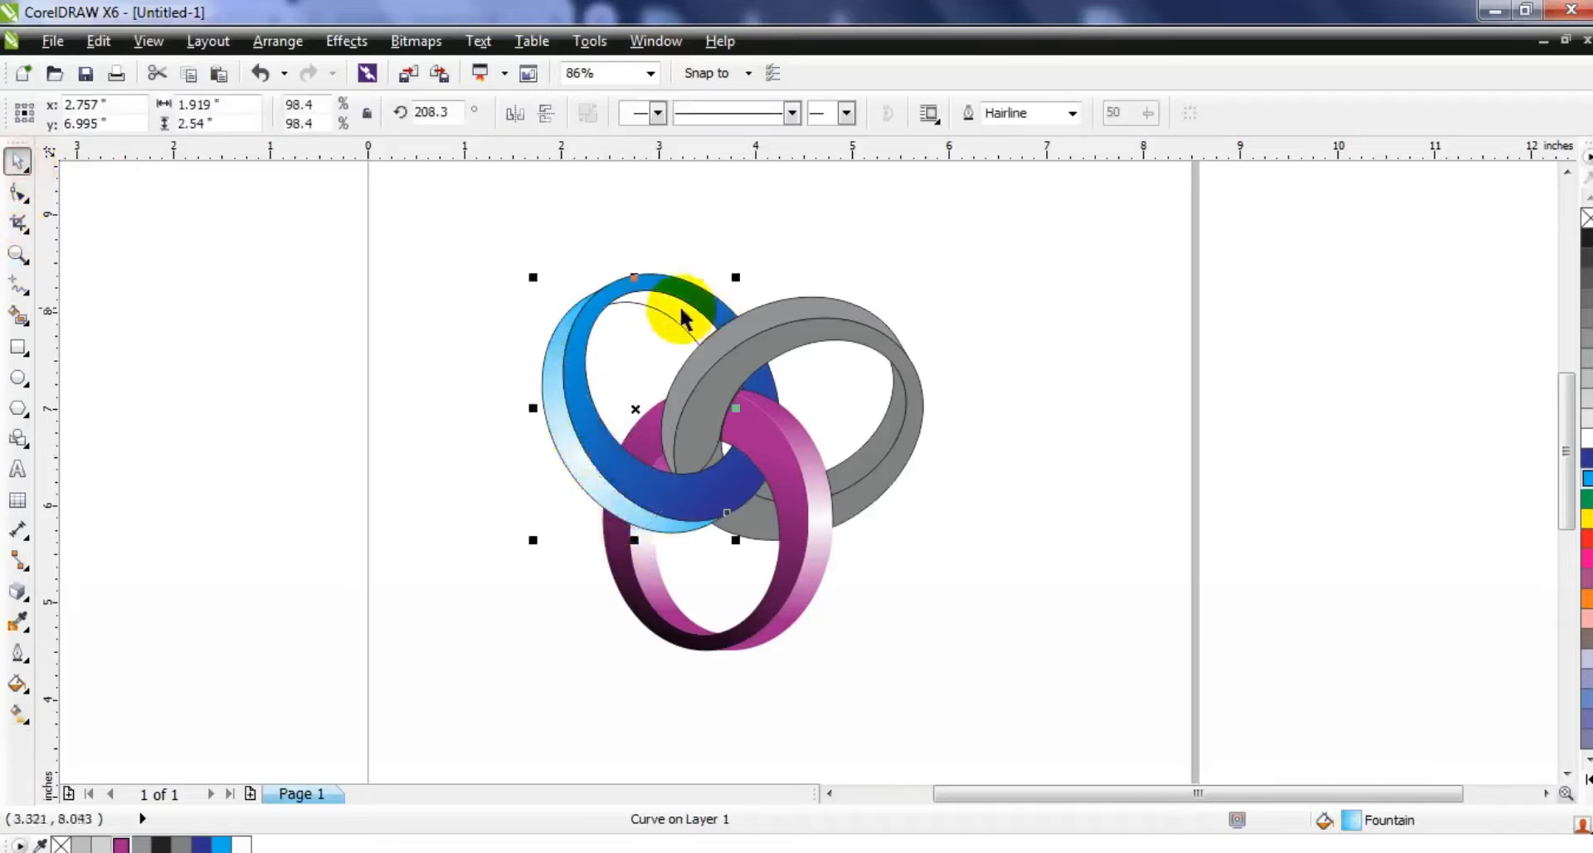
# Step: Give the blue ring's inner back band a radial cyan-to-white gradient with the white highlight near its upper right
pyautogui.click(718, 358)
pyautogui.click(644, 374)
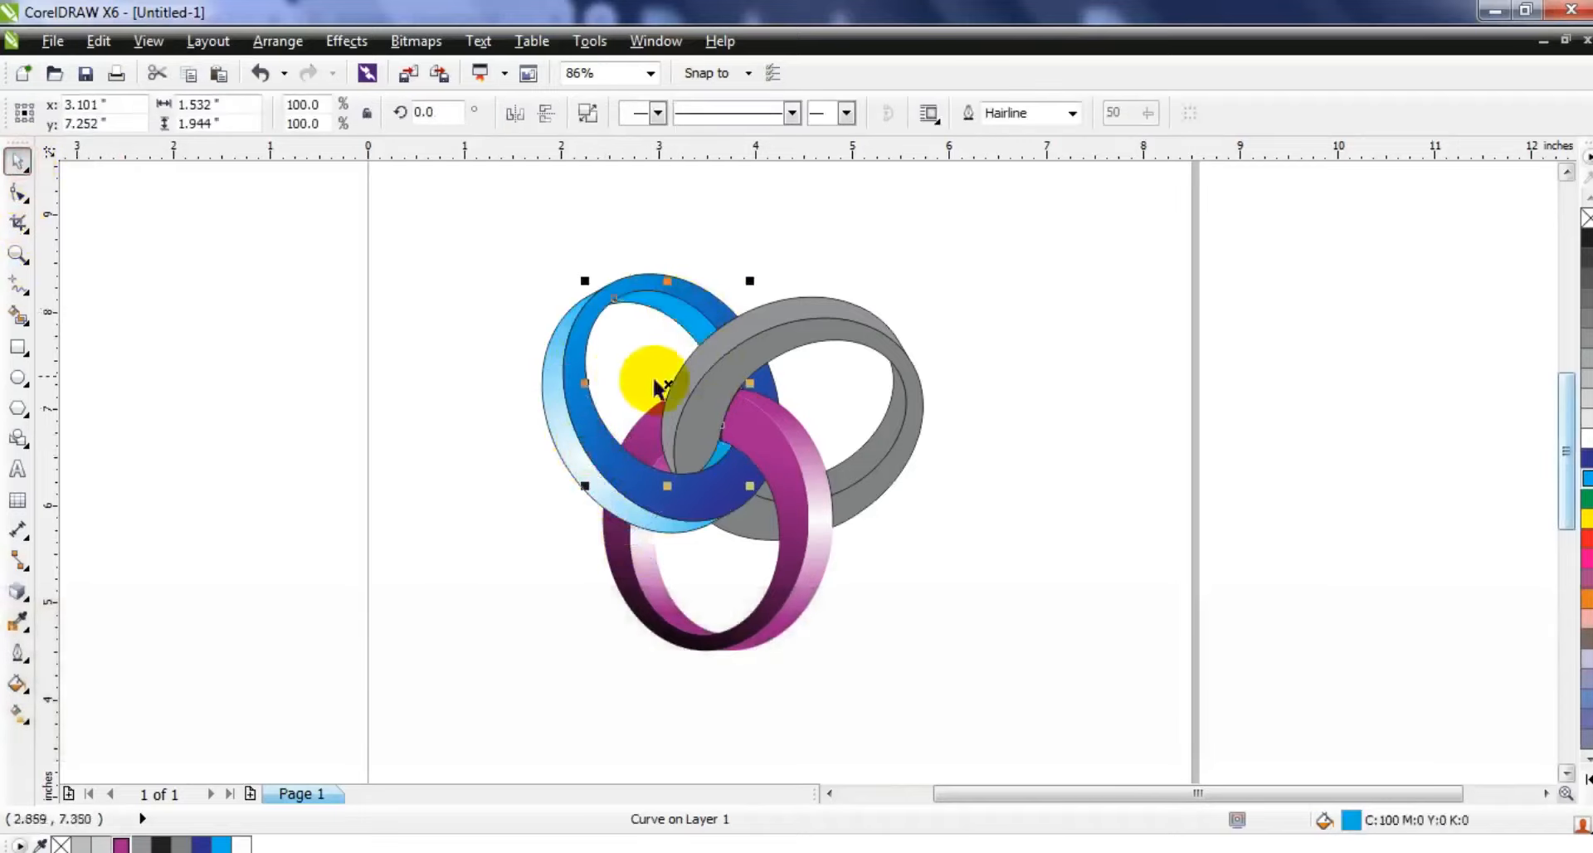
pyautogui.press('g')
pyautogui.moveTo(666, 279); pyautogui.dragTo(648, 362)
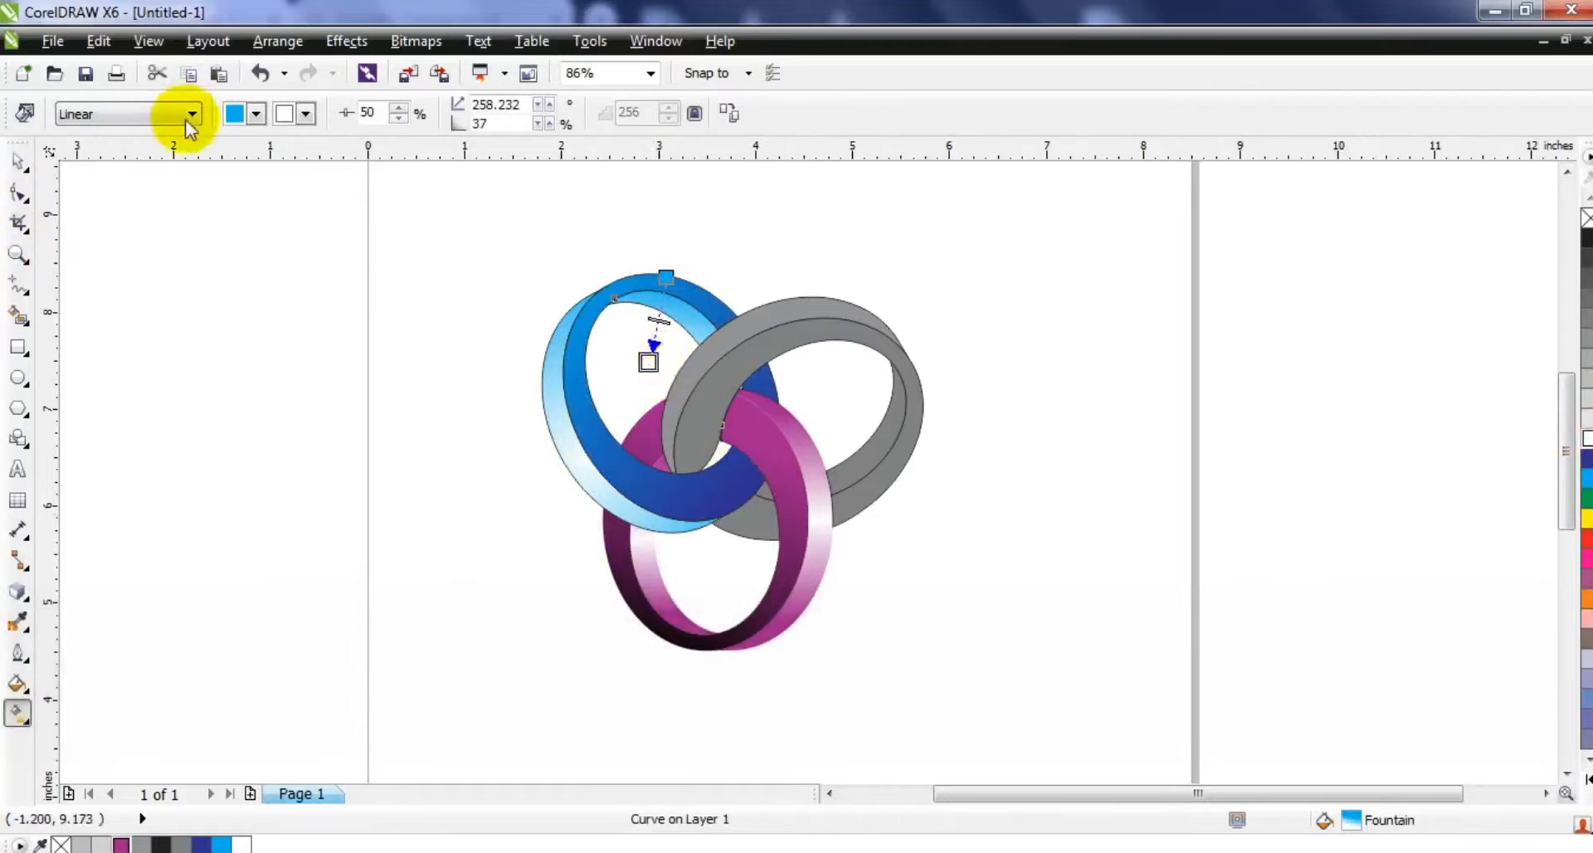
pyautogui.click(160, 113)
pyautogui.click(106, 181)
pyautogui.moveTo(661, 306); pyautogui.dragTo(672, 341)
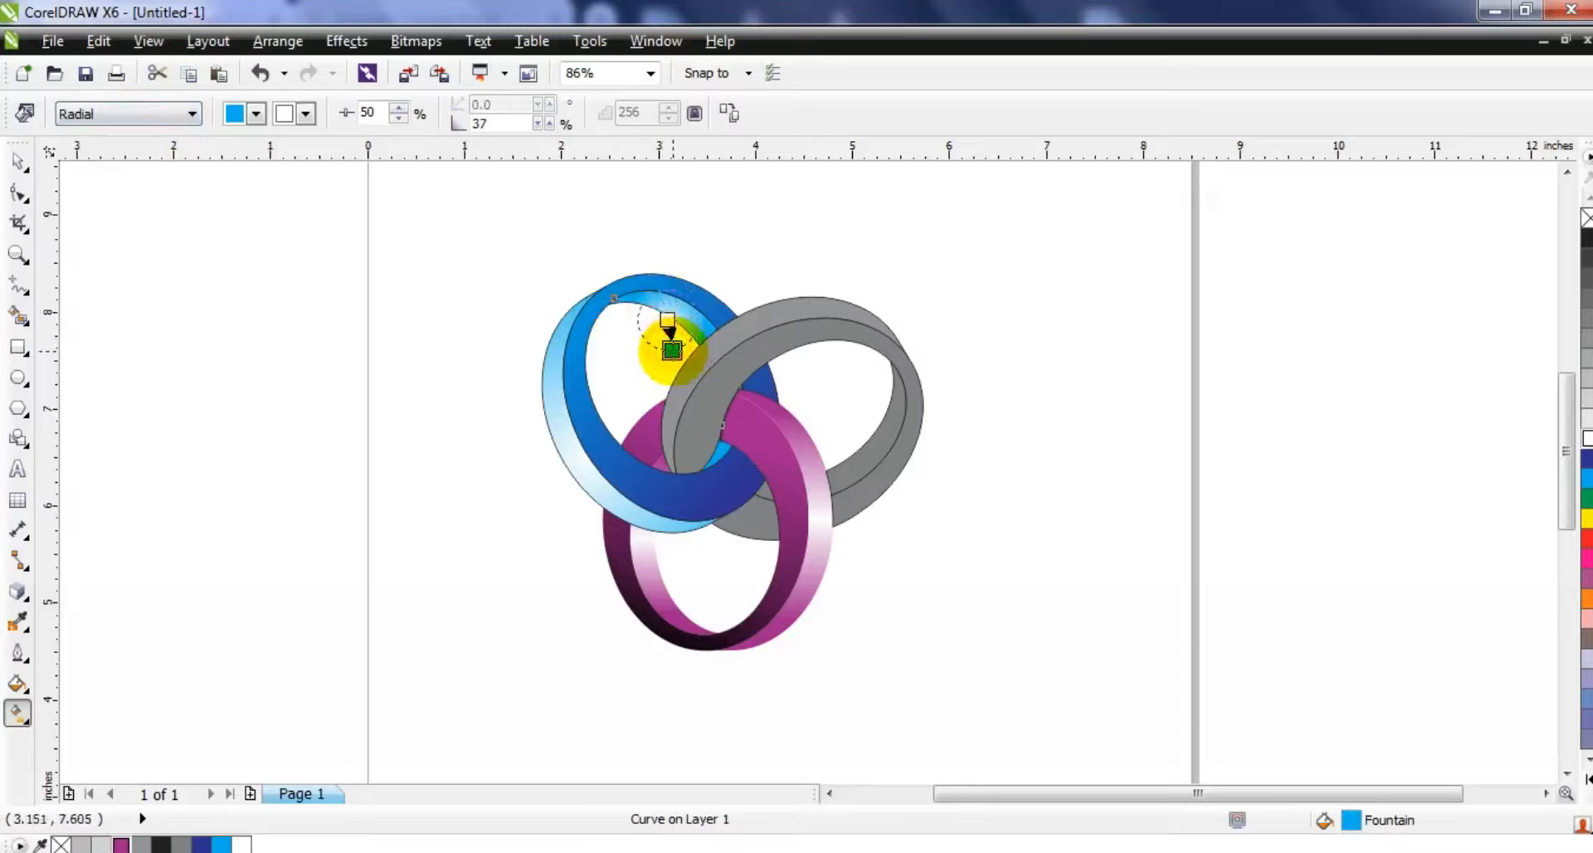
pyautogui.click(18, 160)
pyautogui.click(249, 357)
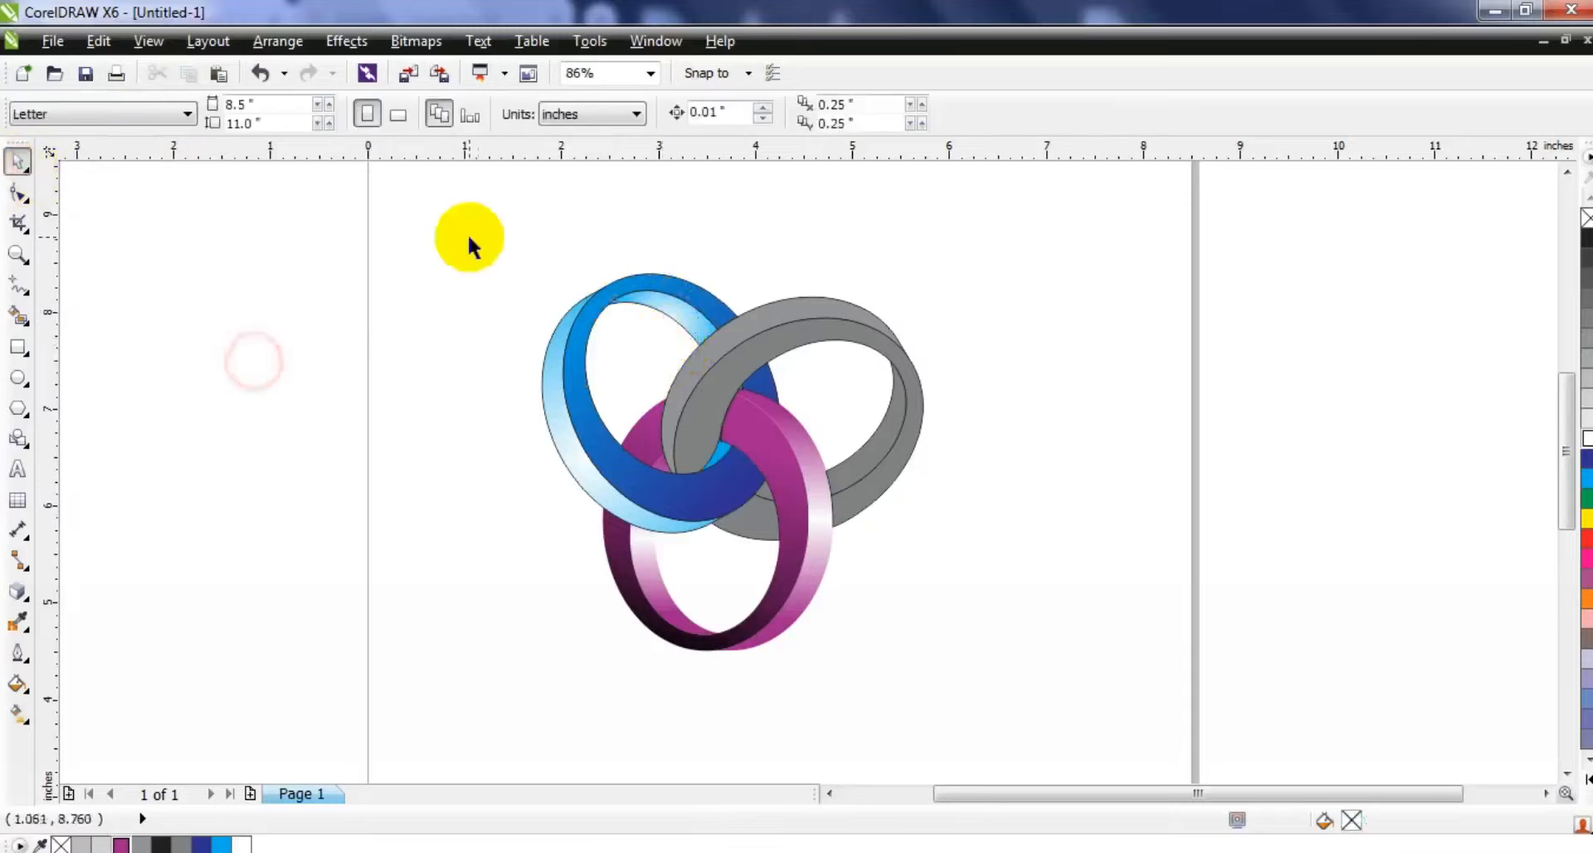
# Step: Fill the grey ring's front band with a linear gradient from green at its lower left to white at its upper right
pyautogui.click(881, 493)
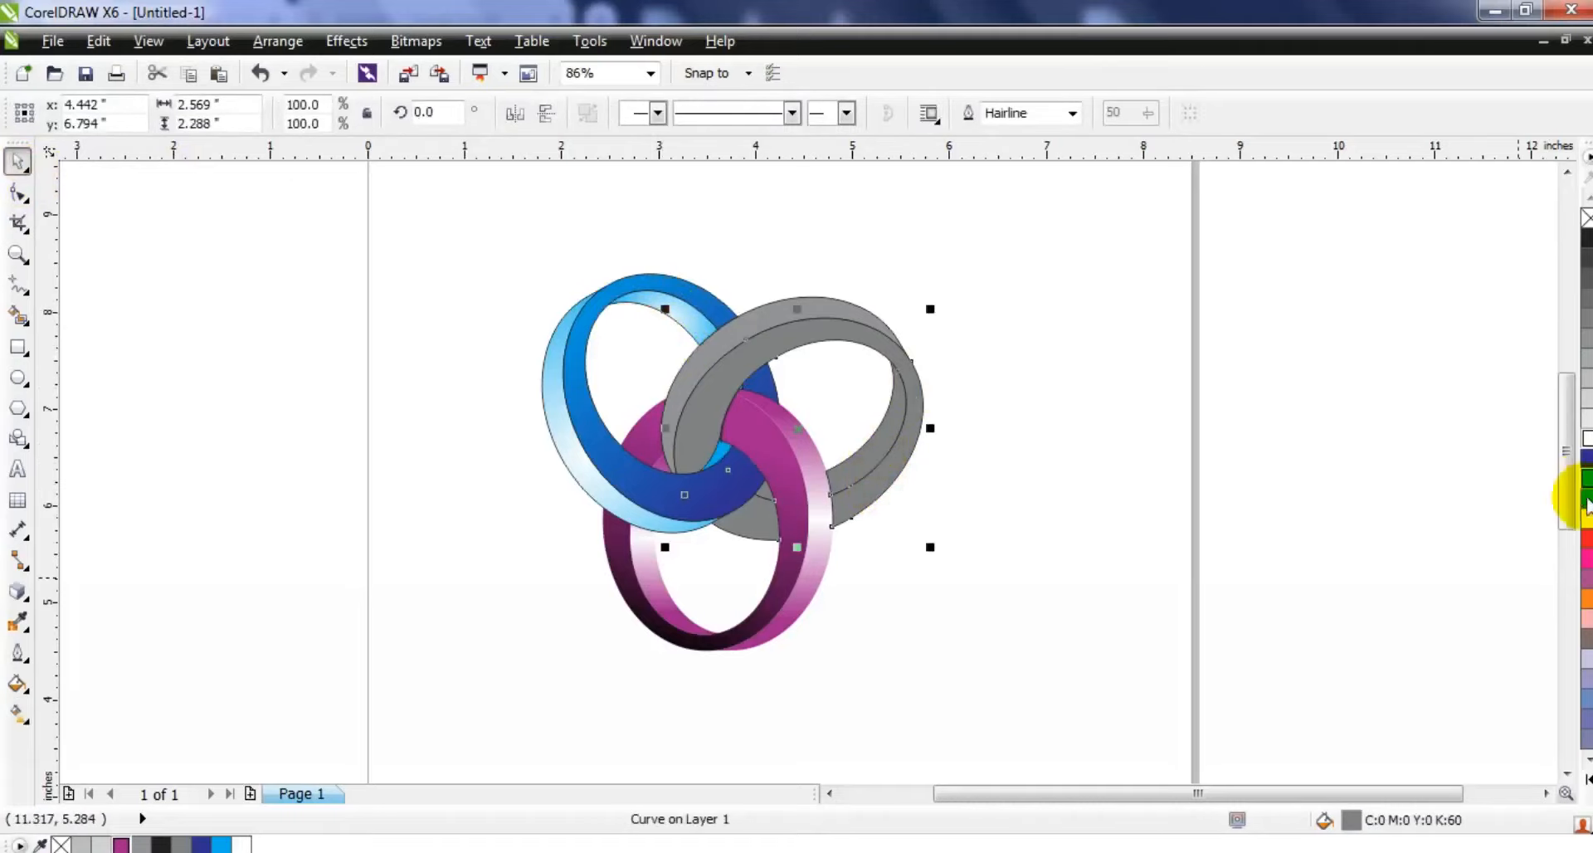
pyautogui.click(1587, 500)
pyautogui.press('g')
pyautogui.moveTo(700, 506); pyautogui.dragTo(892, 348)
pyautogui.click(714, 503)
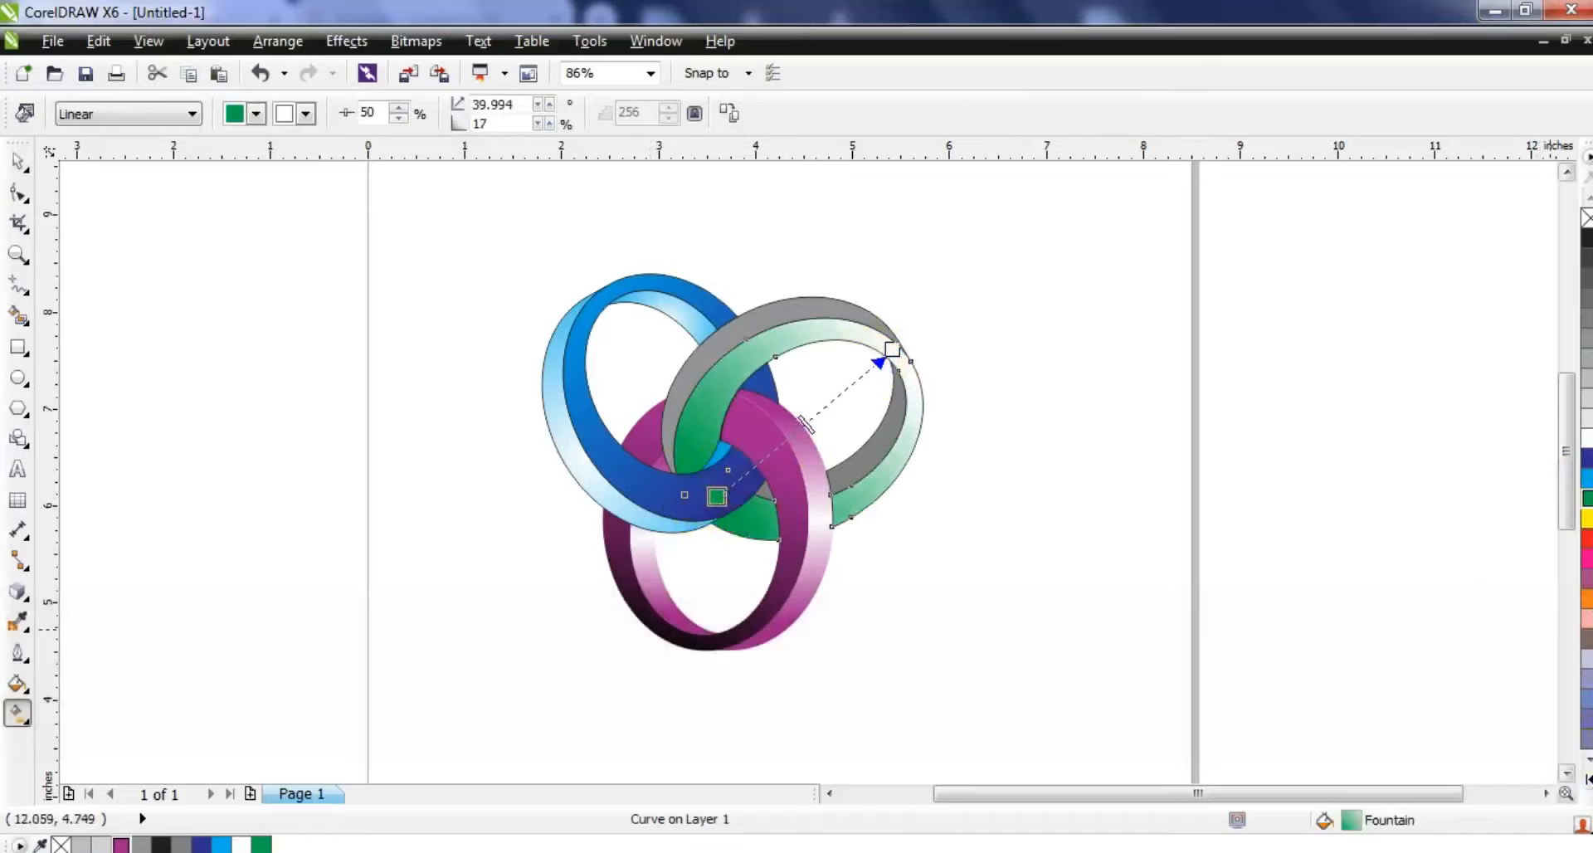
# Step: Change the white end of the green front band's linear gradient to chartreuse
pyautogui.click(1587, 778)
pyautogui.moveTo(1129, 446); pyautogui.dragTo(899, 339)
pyautogui.click(13, 166)
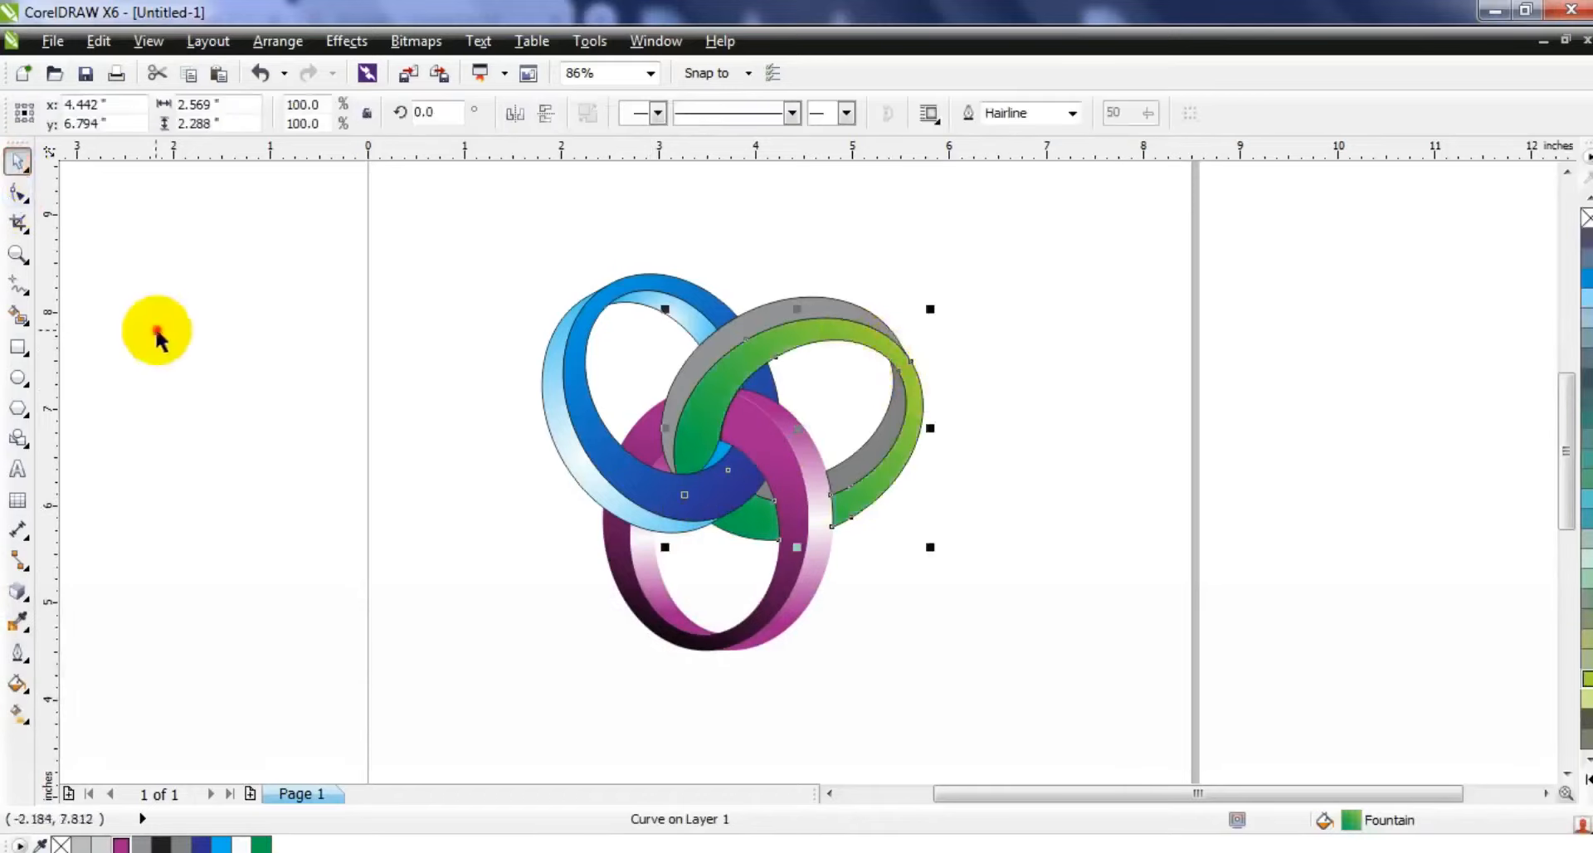
pyautogui.click(157, 330)
# Step: Give the green ring's outer back band a radial chartreuse-to-white gradient with its white centre at the band's upper left
pyautogui.click(768, 317)
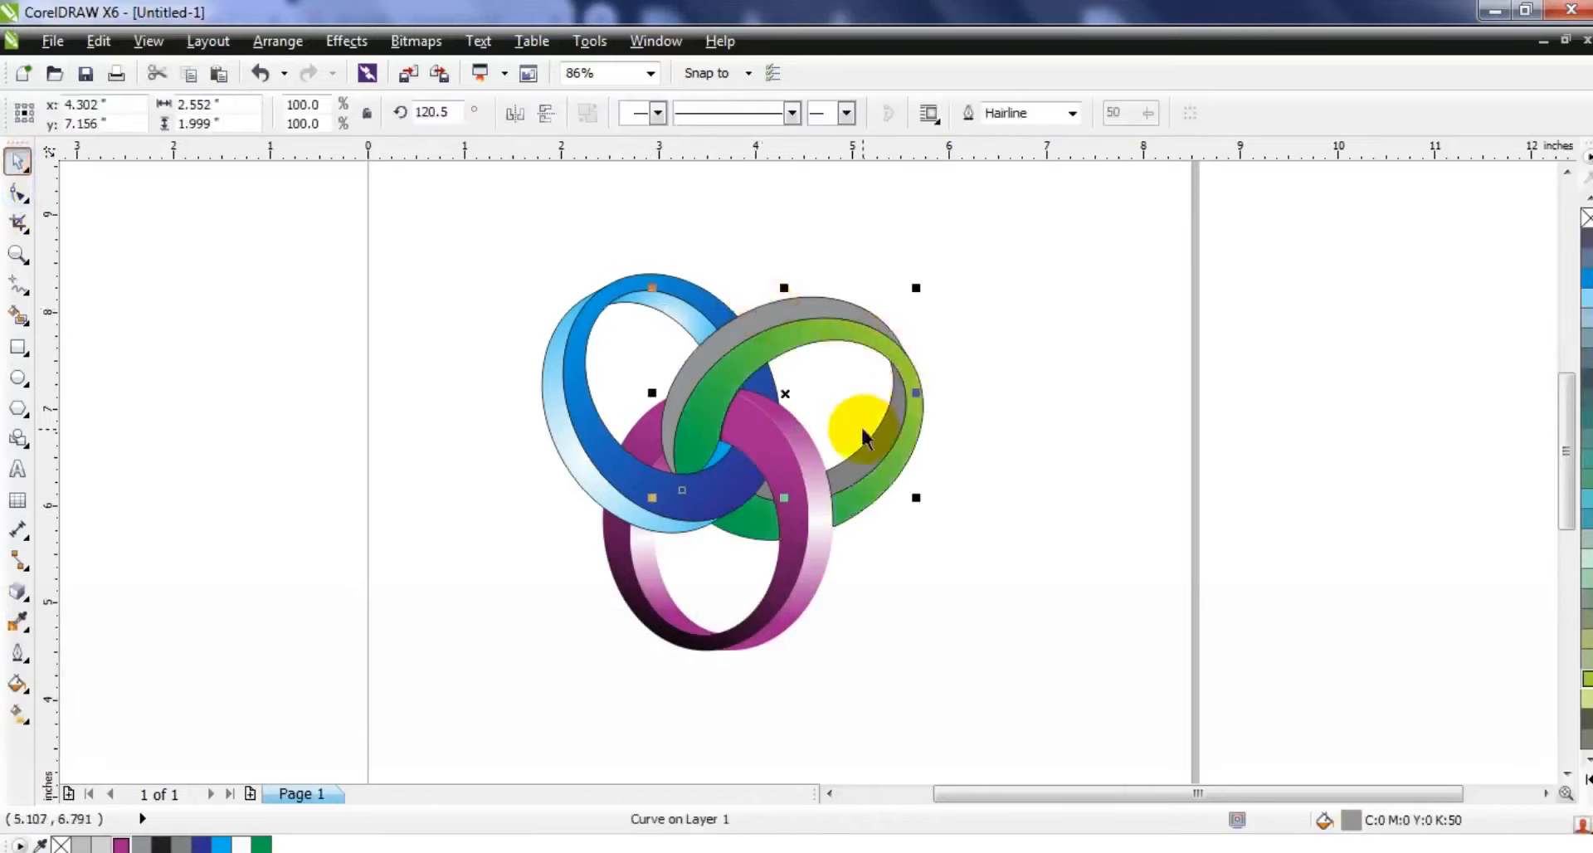
pyautogui.click(1586, 676)
pyautogui.press('g')
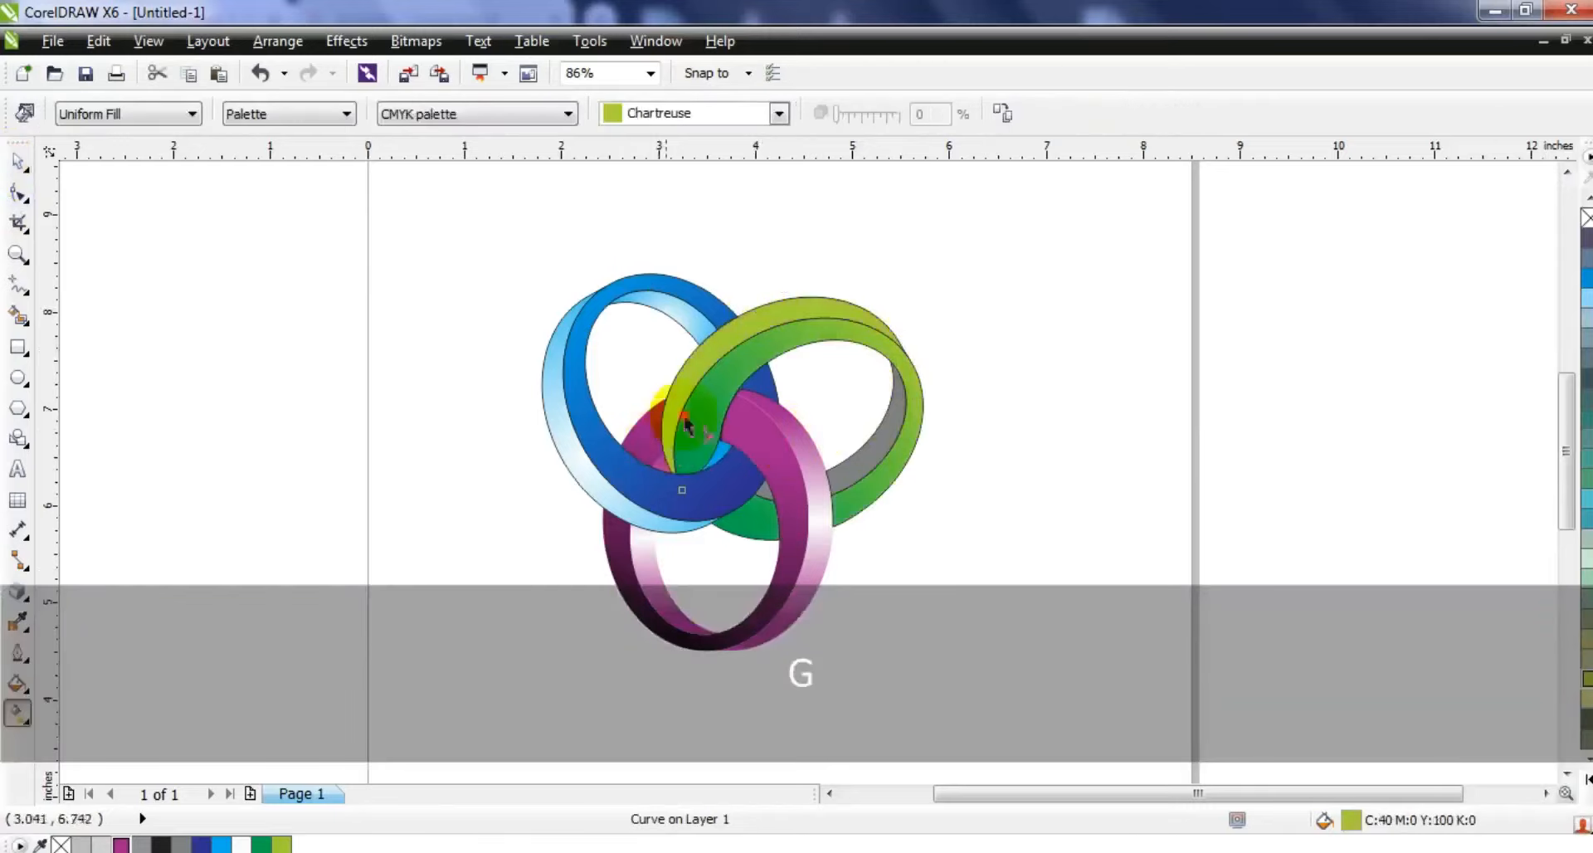
pyautogui.moveTo(664, 431); pyautogui.dragTo(839, 280)
pyautogui.click(111, 115)
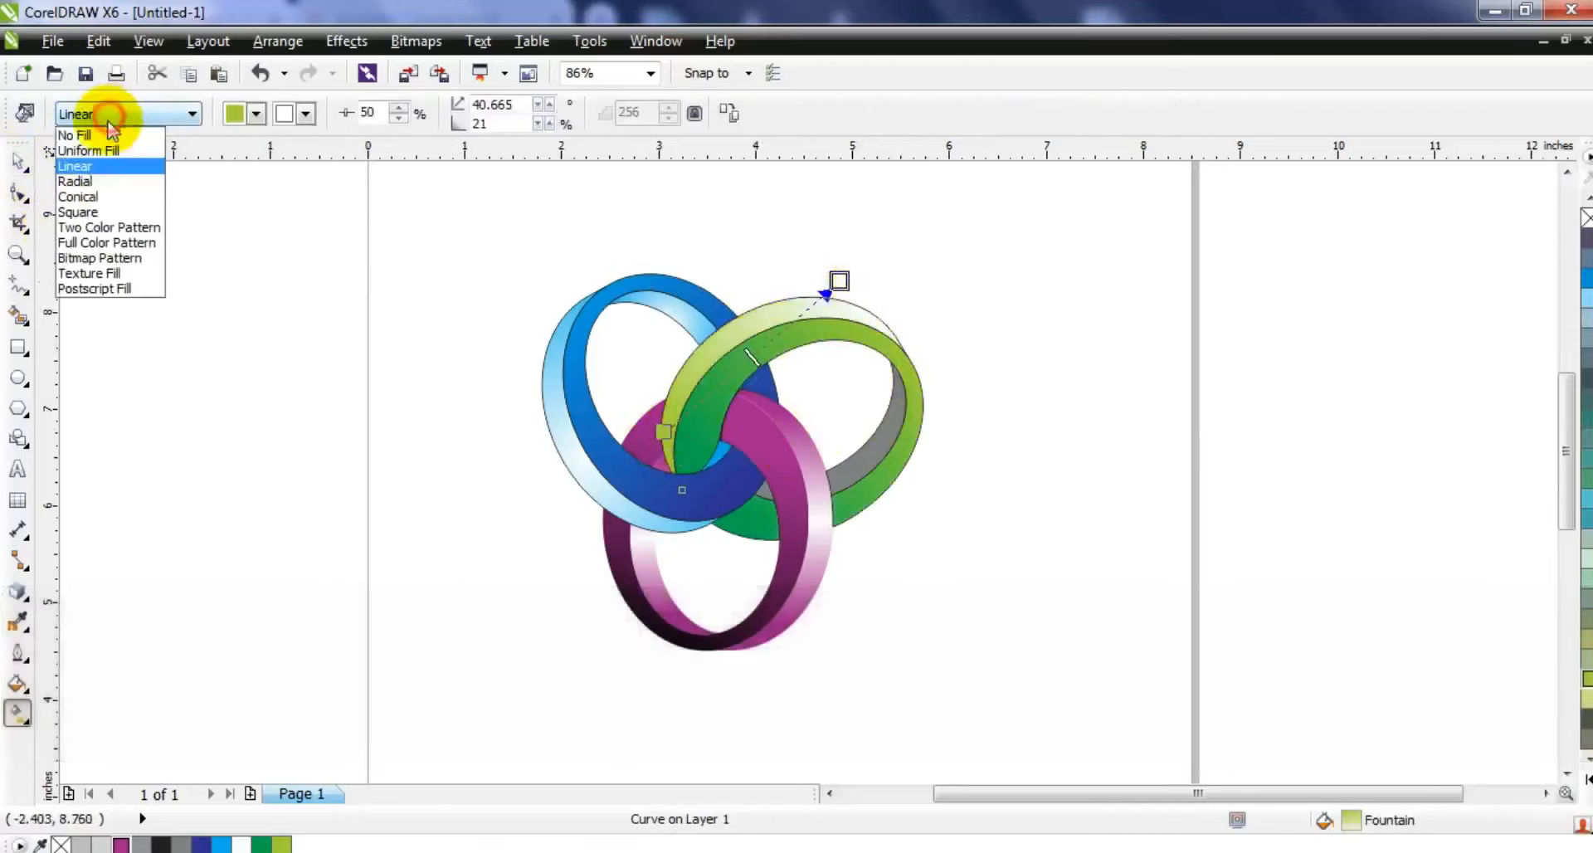
pyautogui.click(79, 180)
pyautogui.moveTo(800, 409); pyautogui.dragTo(747, 339)
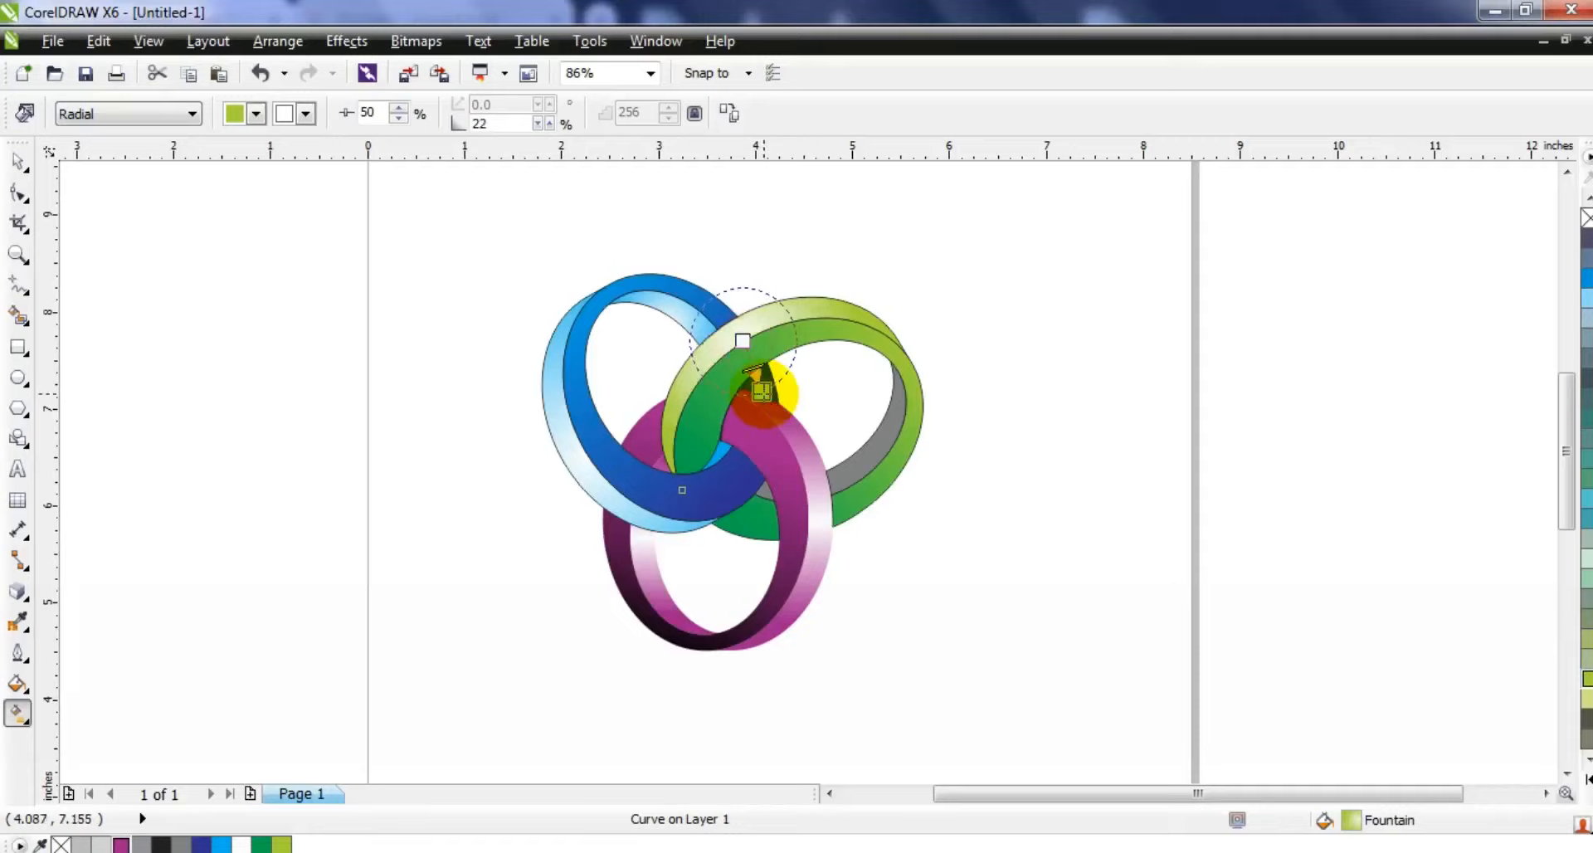
pyautogui.click(17, 158)
# Step: Give the green ring's inner back band a radial chartreuse-to-white gradient with the white highlight near its lower right
pyautogui.click(846, 469)
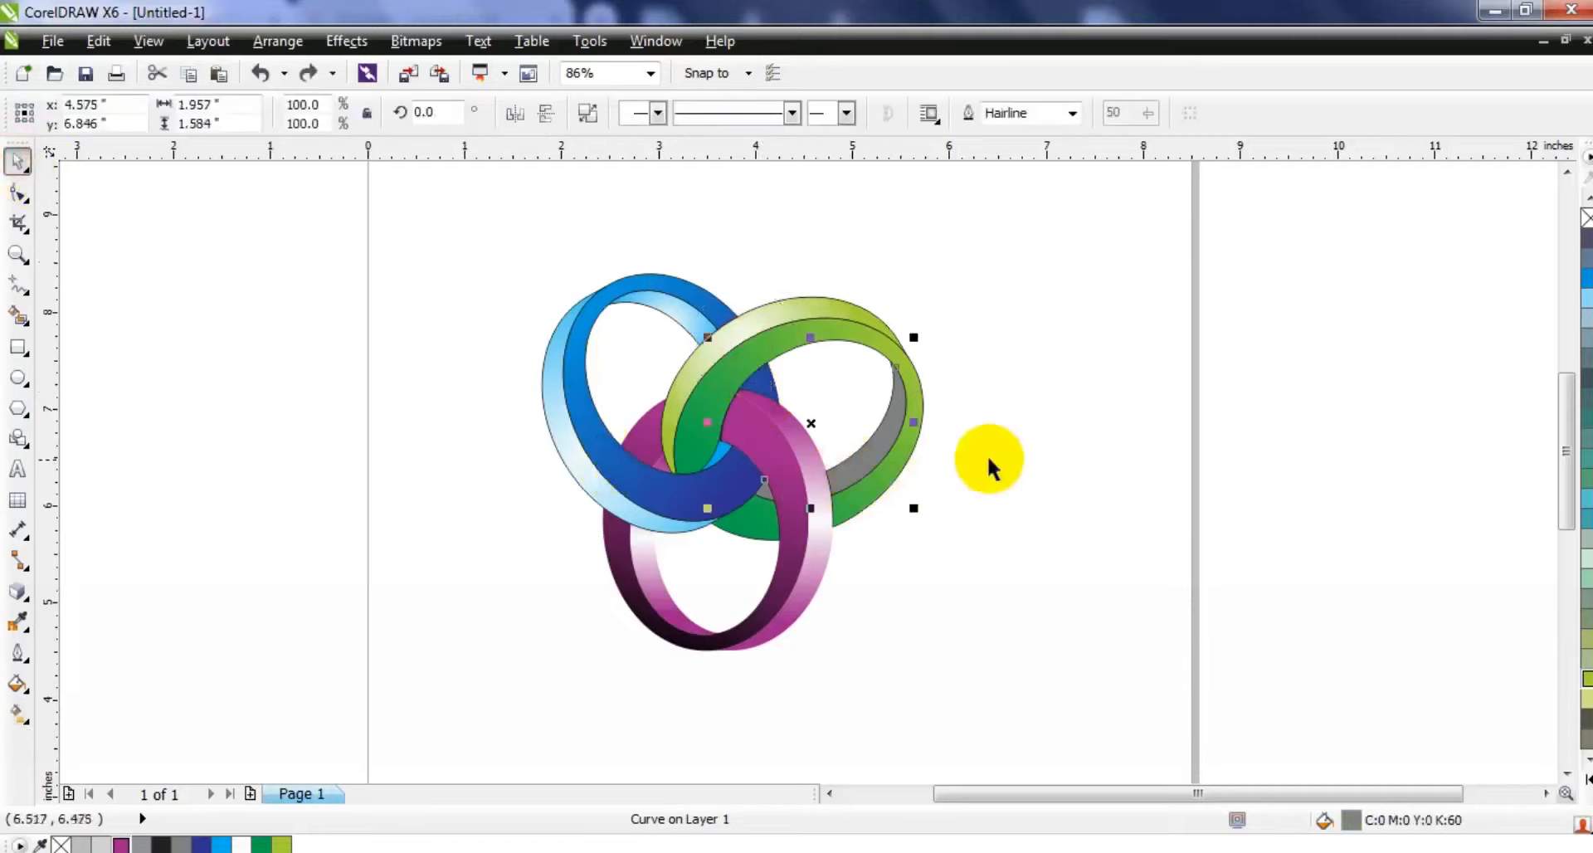
pyautogui.press('g')
pyautogui.moveTo(830, 500); pyautogui.dragTo(890, 398)
pyautogui.click(170, 122)
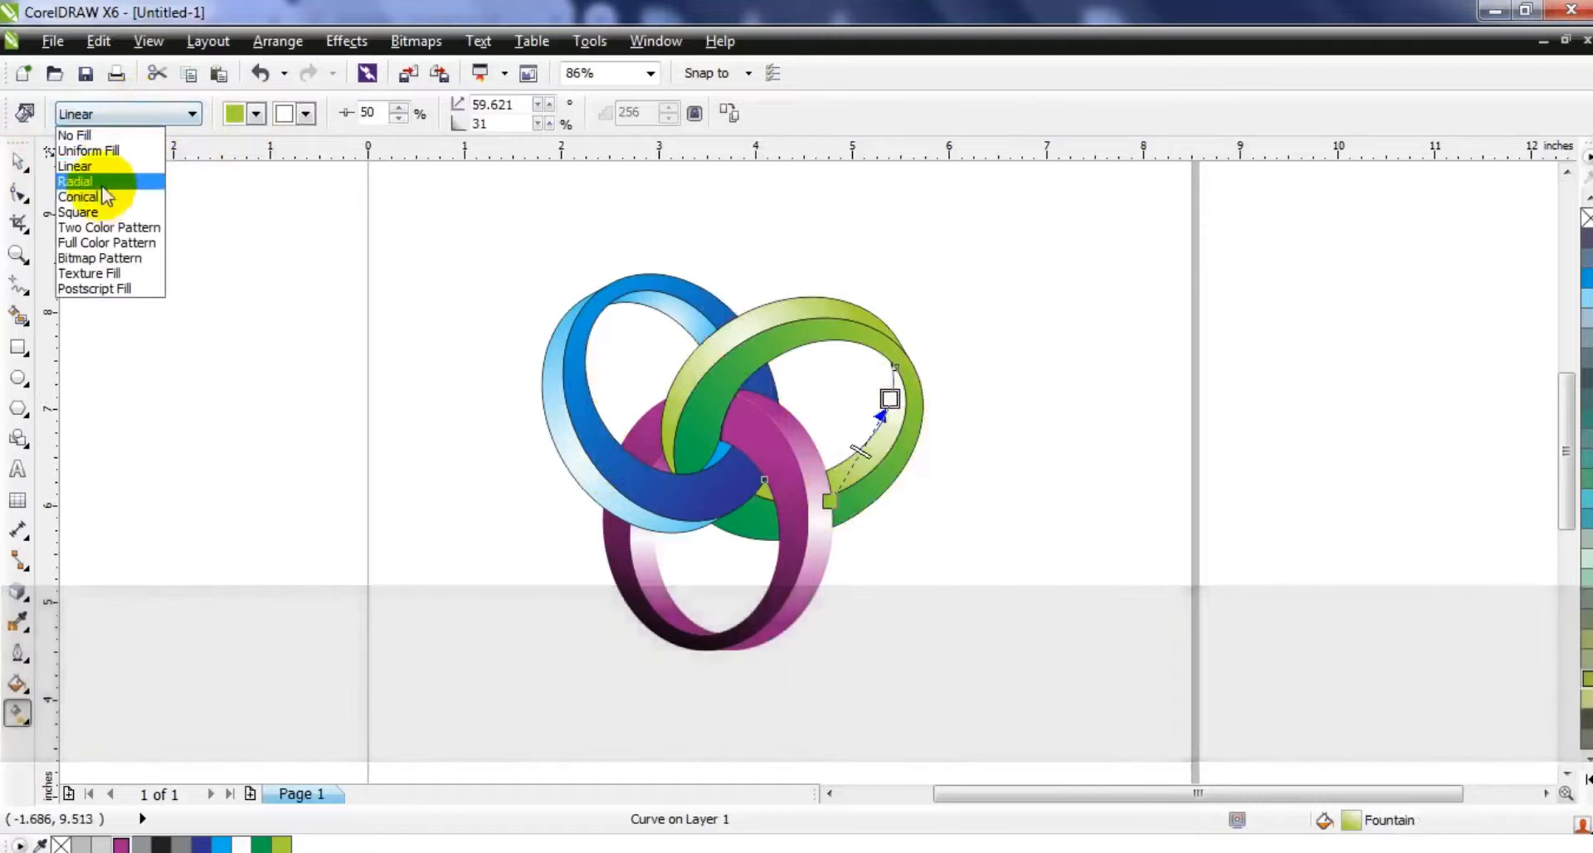
pyautogui.click(101, 184)
pyautogui.moveTo(864, 447); pyautogui.dragTo(865, 450)
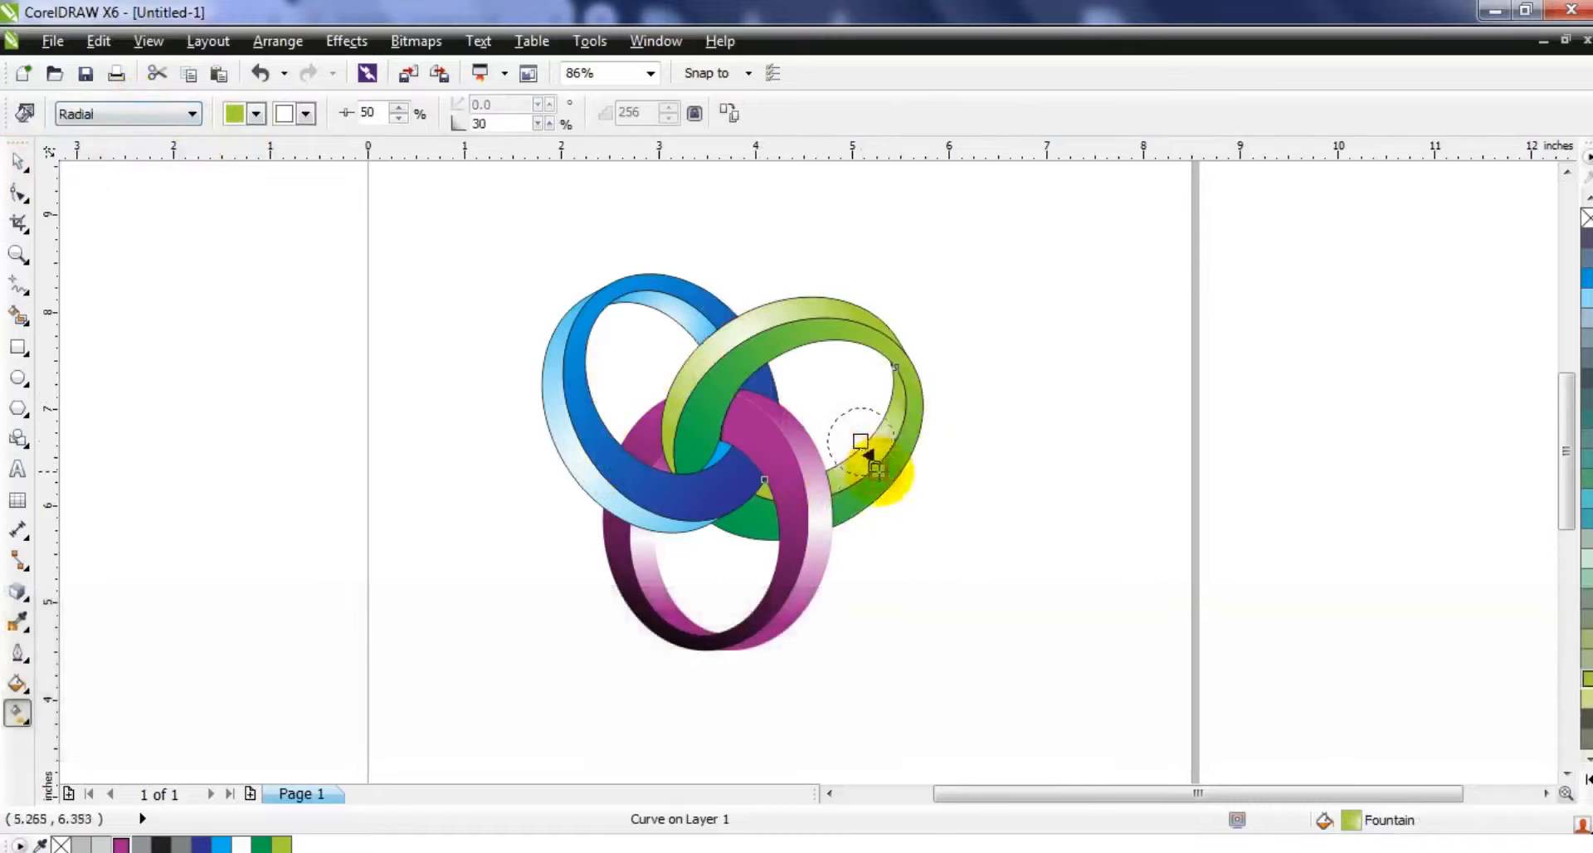
pyautogui.click(20, 163)
# Step: Select all the ring pieces and remove their outlines
pyautogui.click(425, 241)
pyautogui.moveTo(424, 241); pyautogui.dragTo(1012, 664)
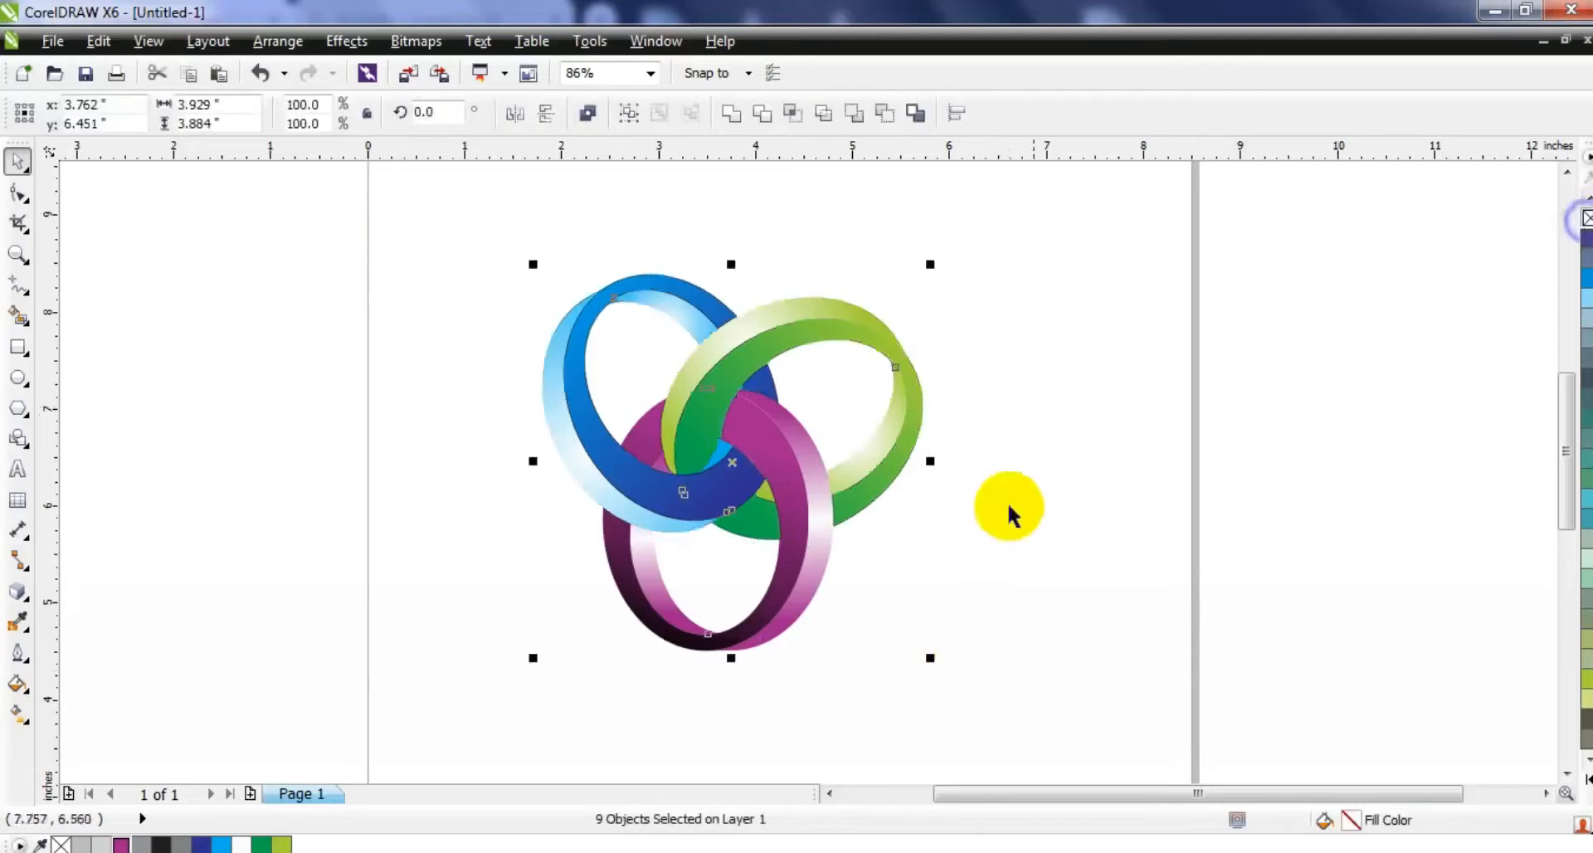
pyautogui.press('F3')
pyautogui.moveTo(978, 580); pyautogui.dragTo(987, 568)
pyautogui.click(1008, 587)
pyautogui.moveTo(1053, 607); pyautogui.dragTo(725, 392)
pyautogui.hotkey('shift', 'F2')
pyautogui.press('Escape')
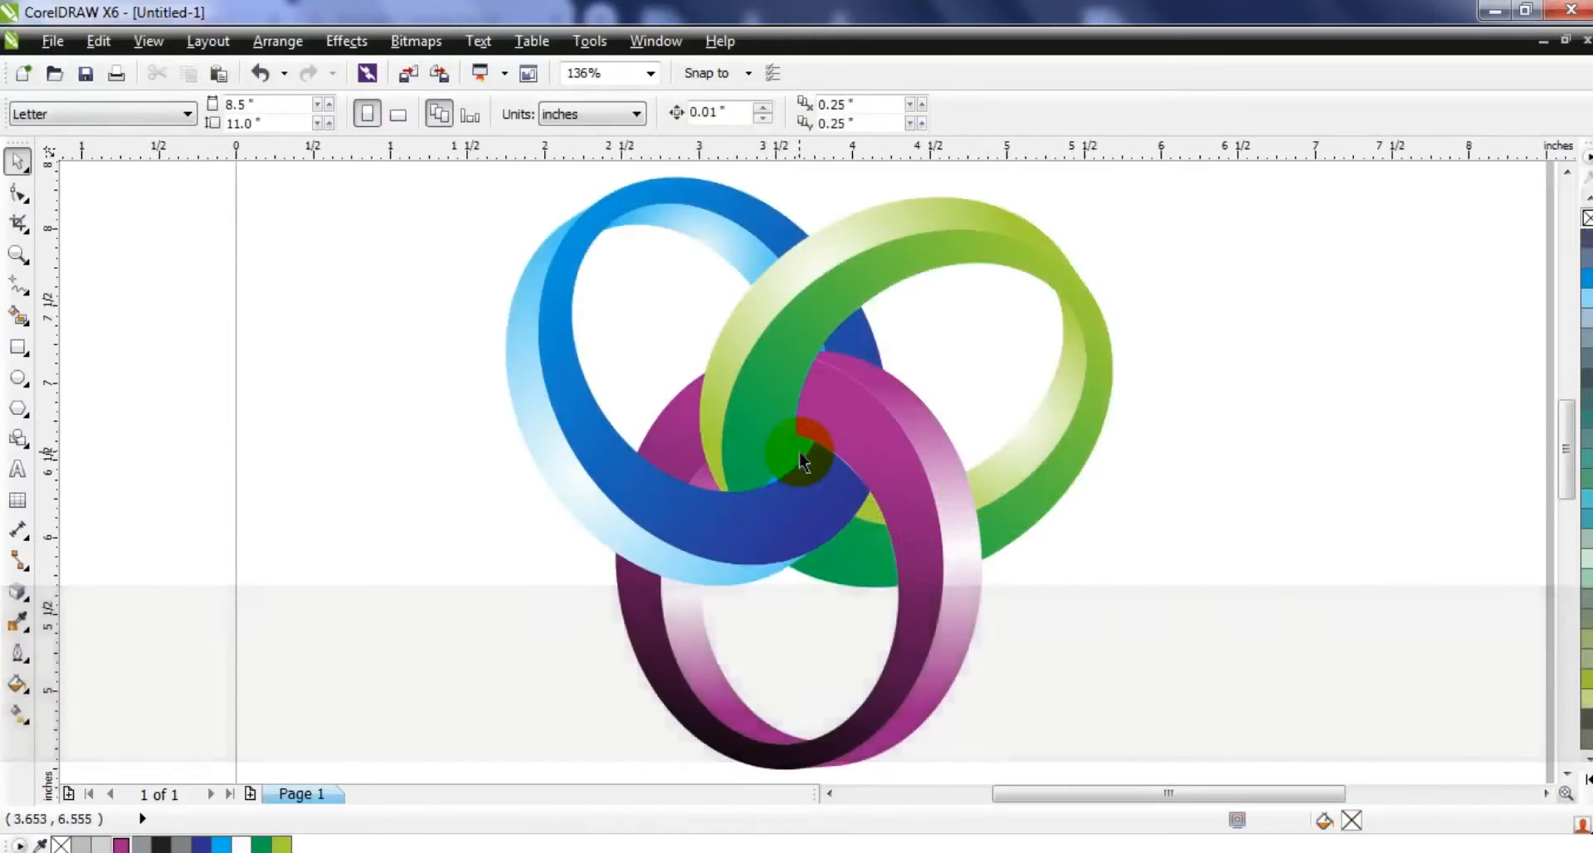
# Step: Break the blue ring's inner back band apart and delete its leftover fragment in the gap at the logo's centre
pyautogui.click(799, 452)
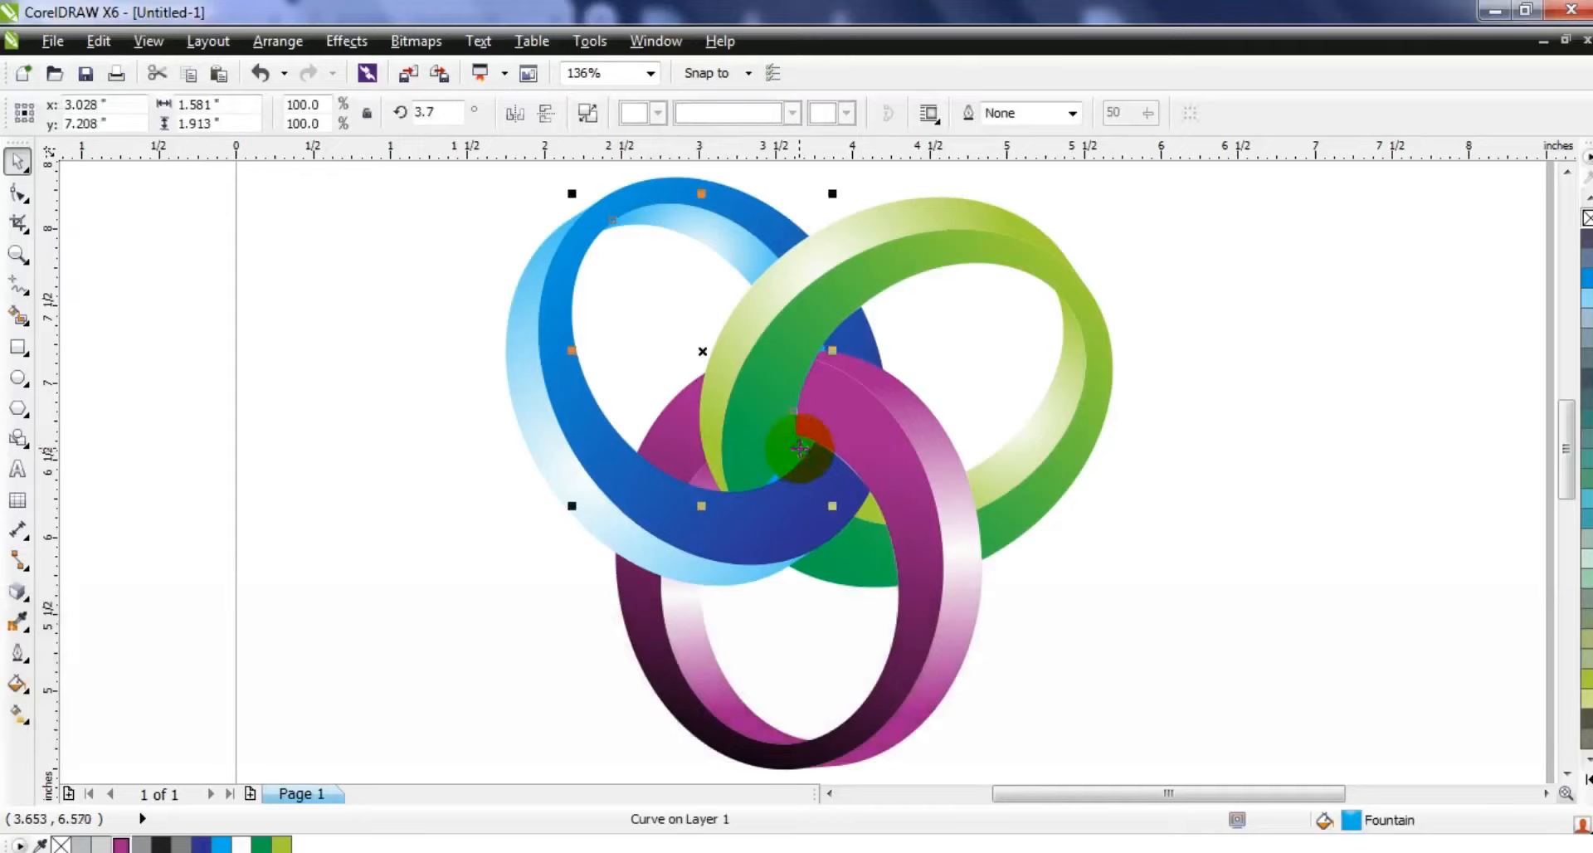
pyautogui.click(588, 112)
pyautogui.press('Escape')
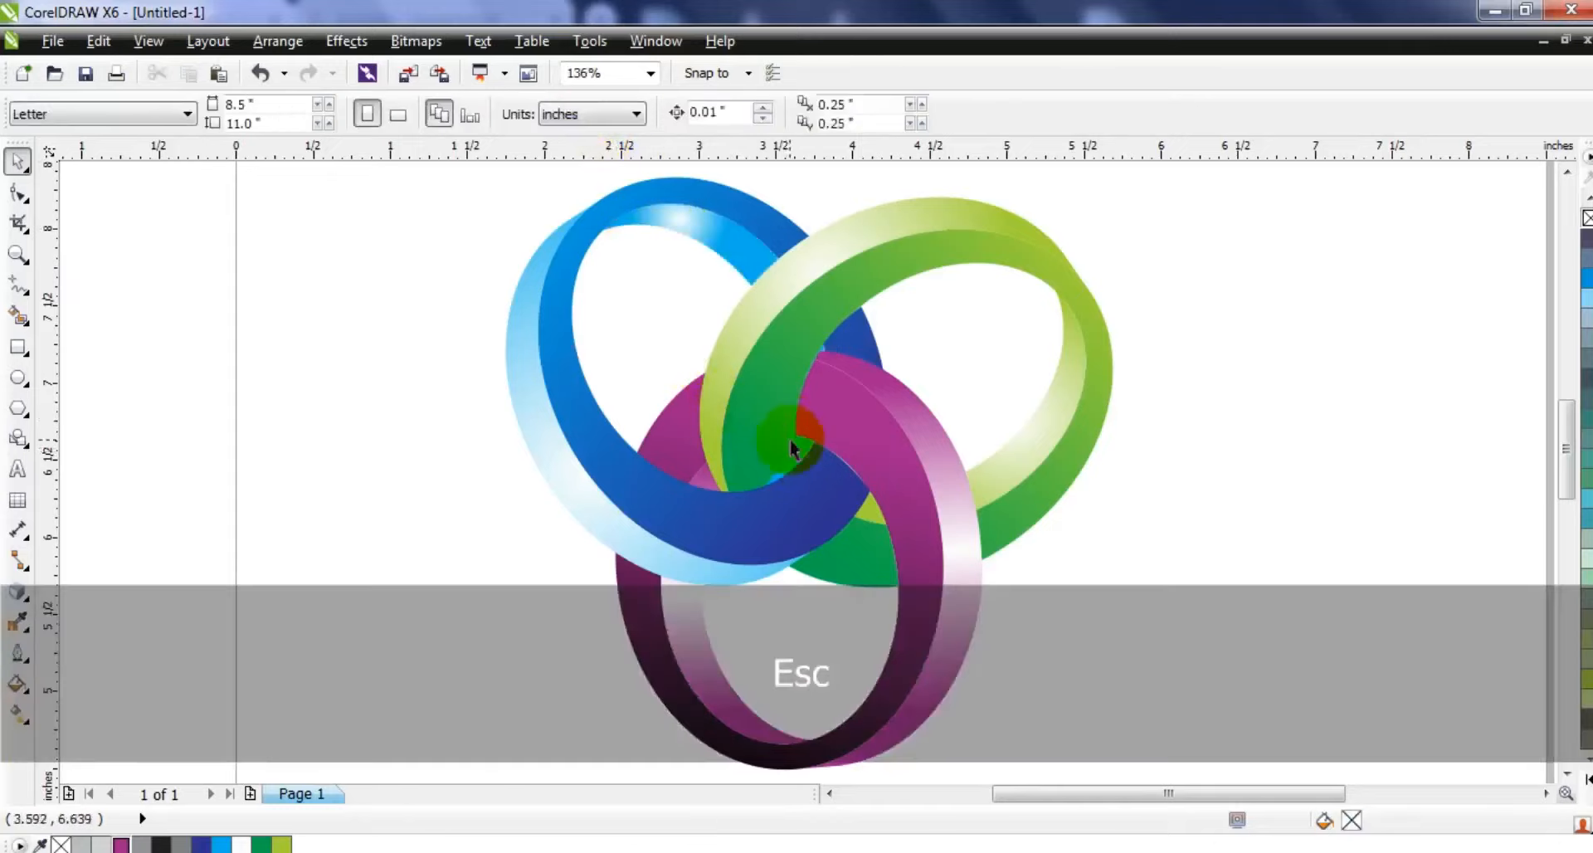
pyautogui.click(793, 448)
pyautogui.press('Delete')
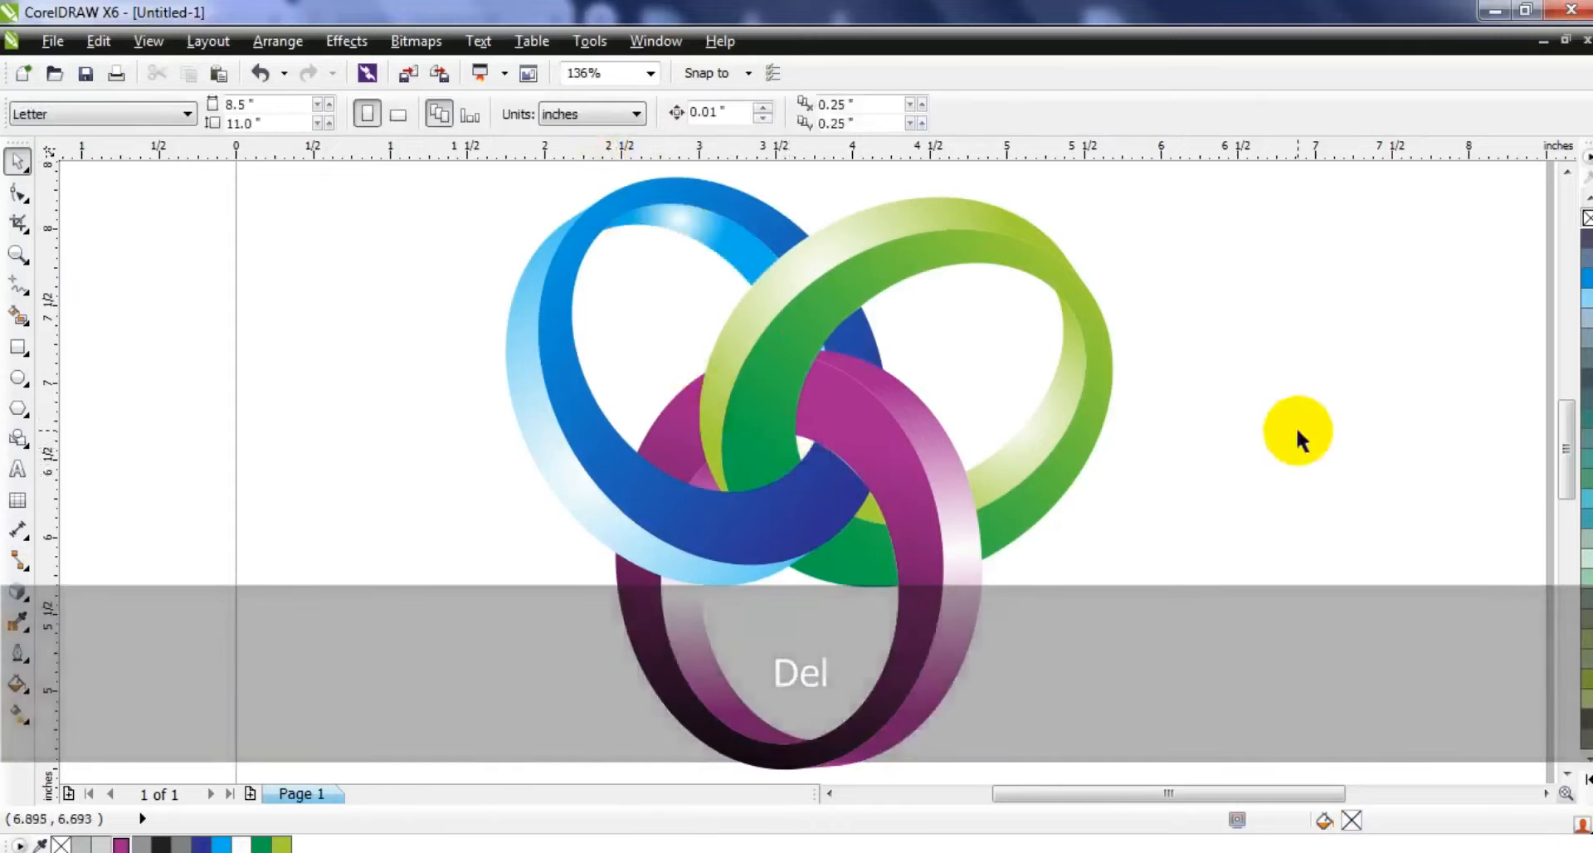
# Step: Draw a 6.1-inch square filled with black as a background, send it behind the rings and centre it around the logo
pyautogui.press('F3')
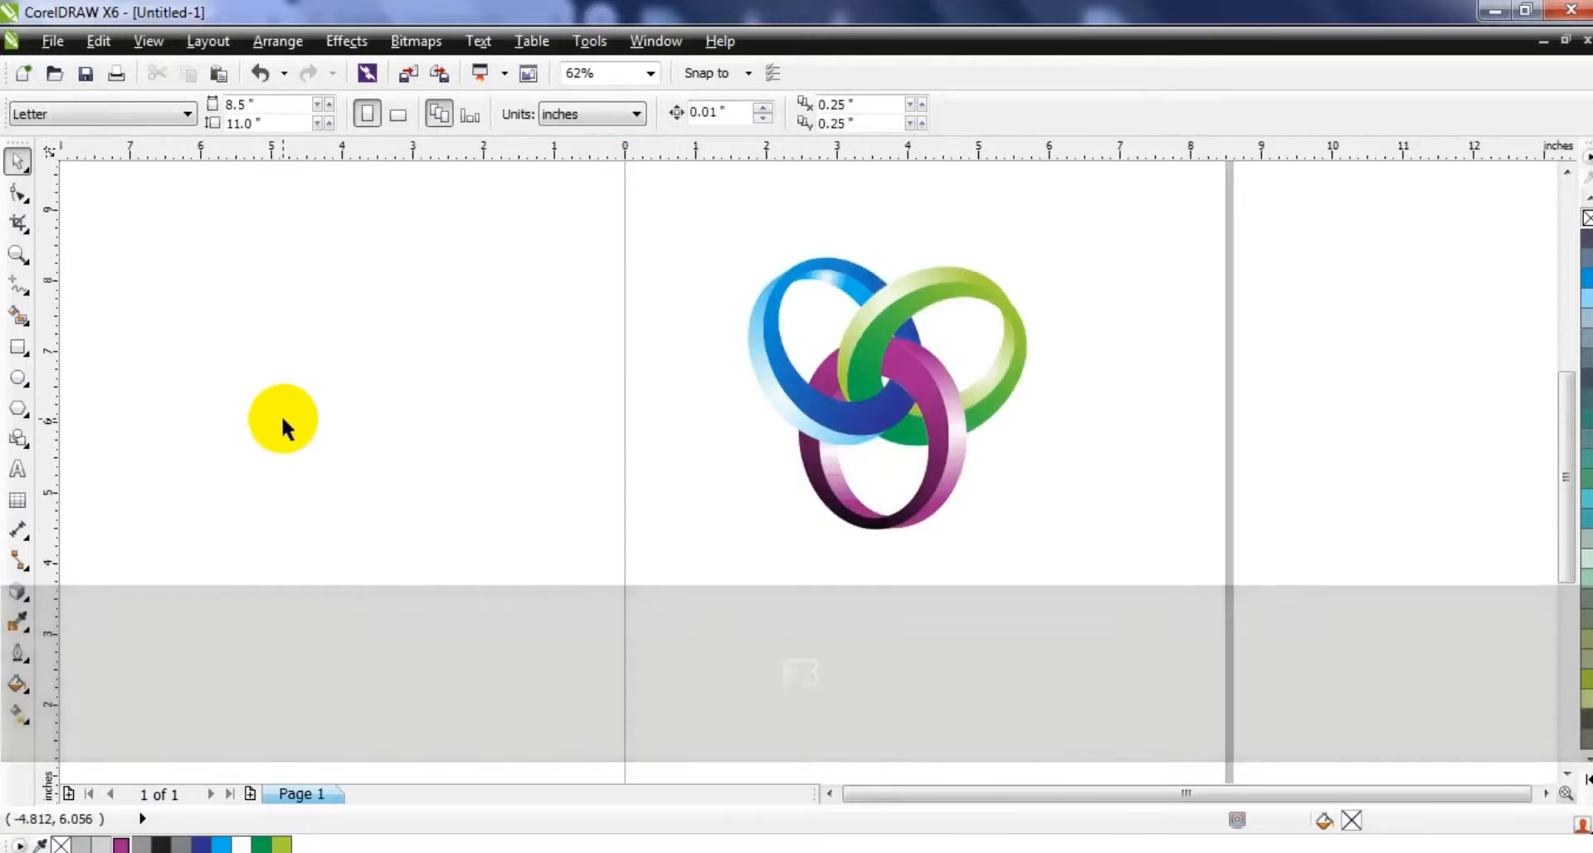
pyautogui.click(17, 344)
pyautogui.moveTo(639, 186)
pyautogui.mouseDown()
pyautogui.moveTo(1057, 579)
pyautogui.moveTo(1065, 557)
pyautogui.mouseUp()
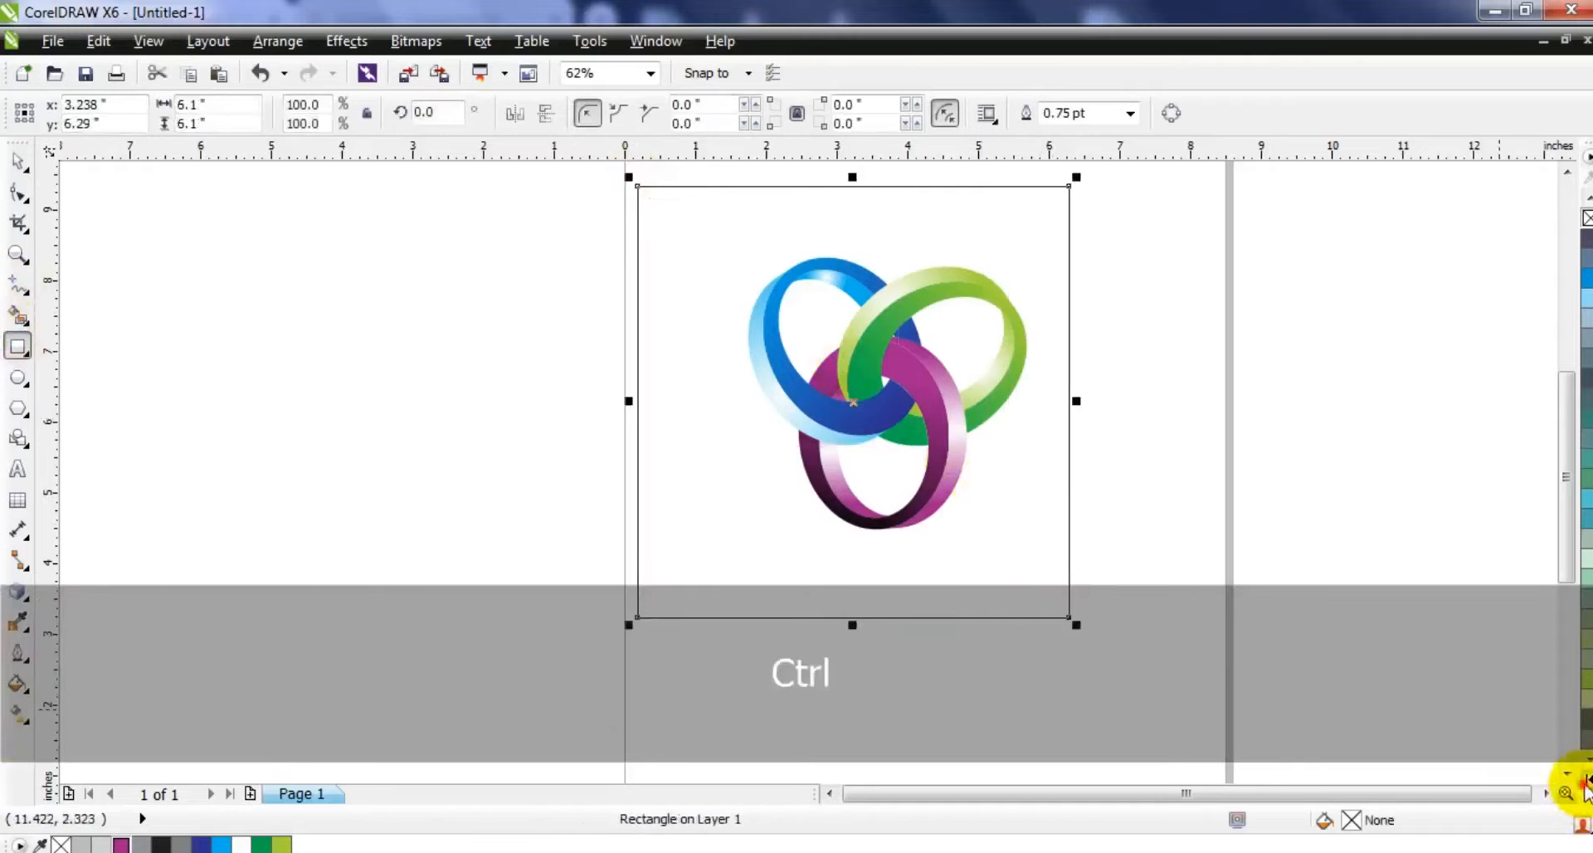
pyautogui.click(1585, 782)
pyautogui.click(1582, 215)
pyautogui.hotkey('shift', 'pagedown')
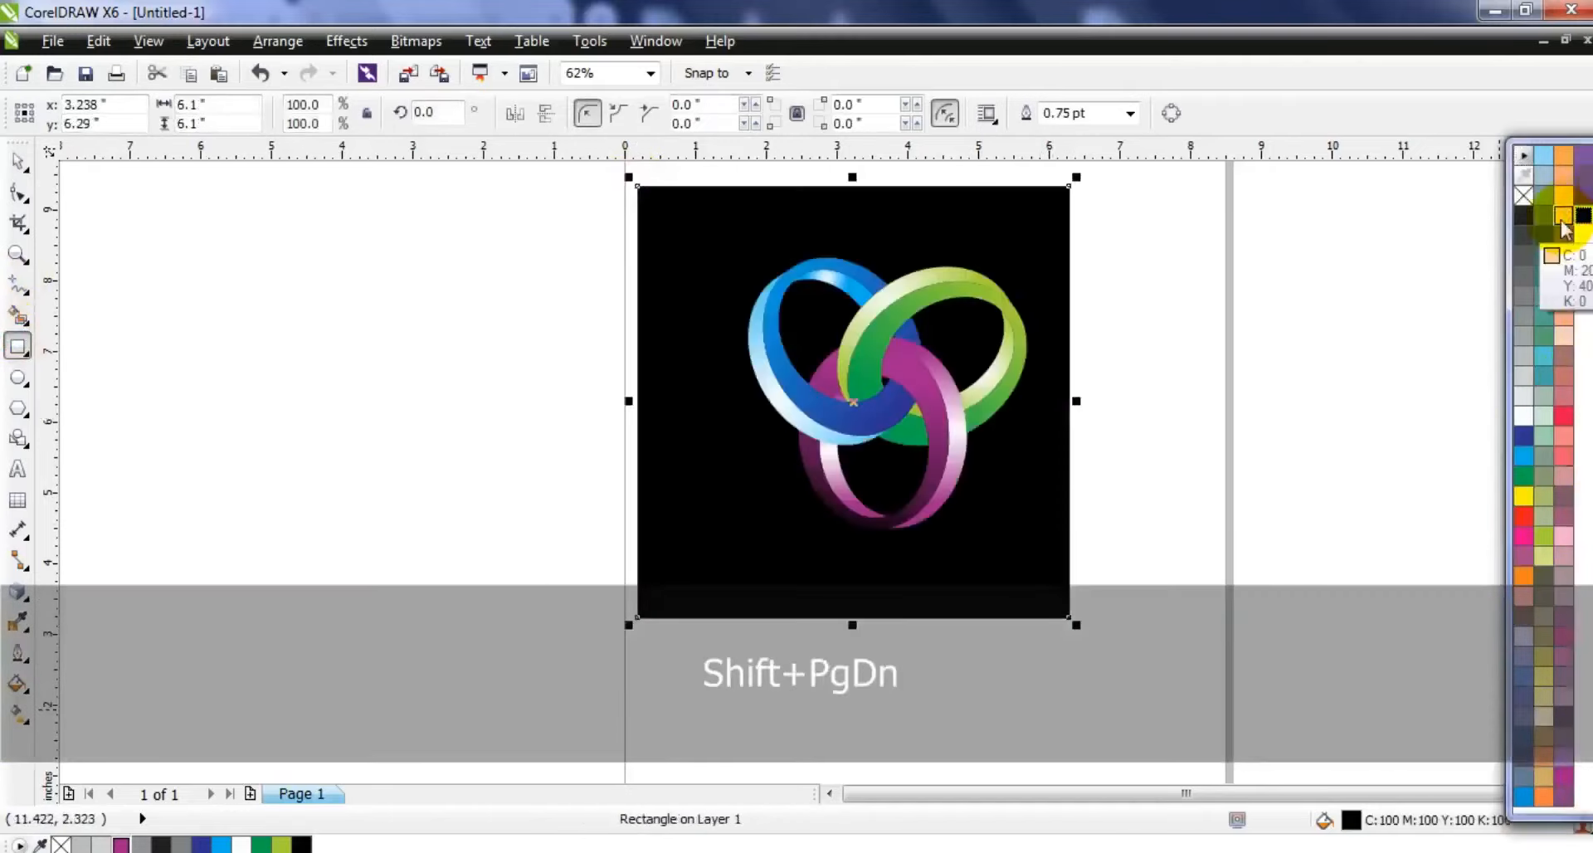
pyautogui.click(18, 160)
pyautogui.moveTo(1007, 559); pyautogui.dragTo(1015, 542)
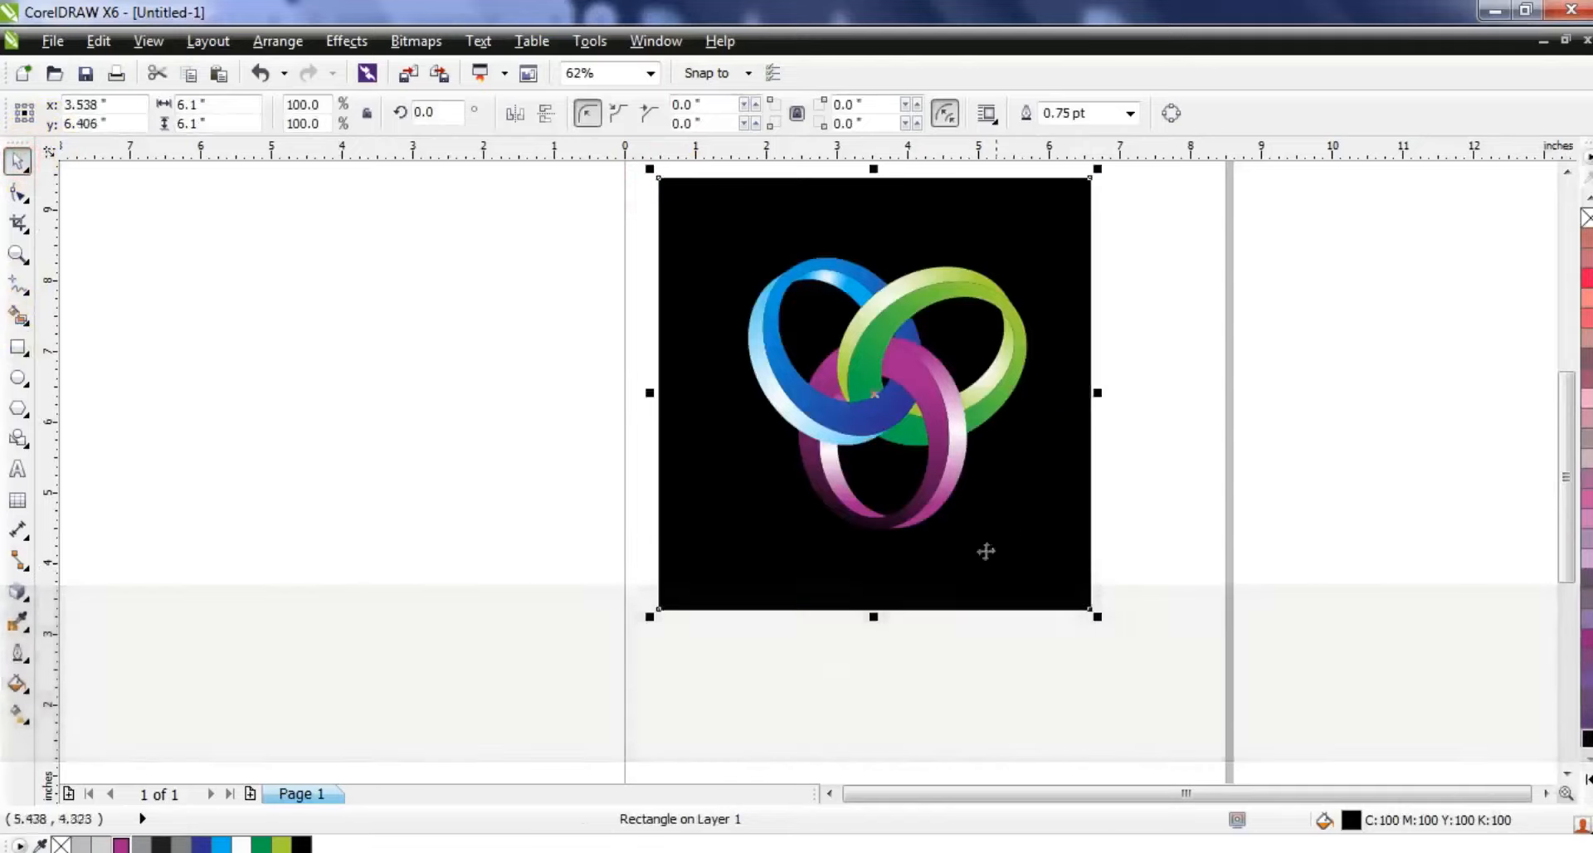
# Step: Extend the black end of the purple ring's dark band gradient farther downward to lighten the band against the background
pyautogui.hotkey('shift', 'F2')
pyautogui.press('Escape')
pyautogui.press('g')
pyautogui.click(817, 662)
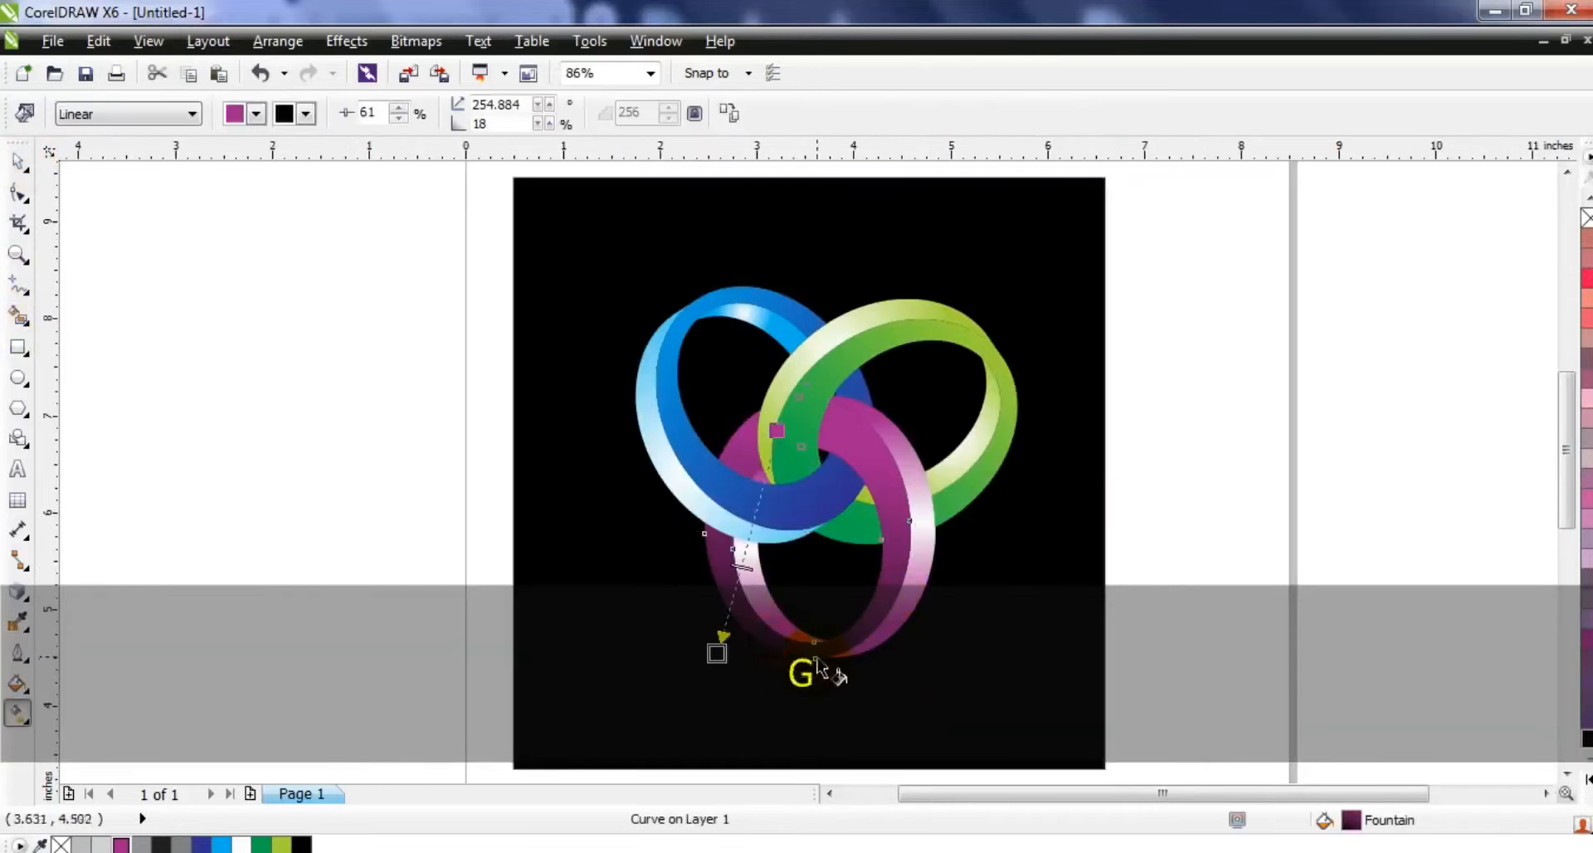
pyautogui.moveTo(725, 701); pyautogui.dragTo(737, 750)
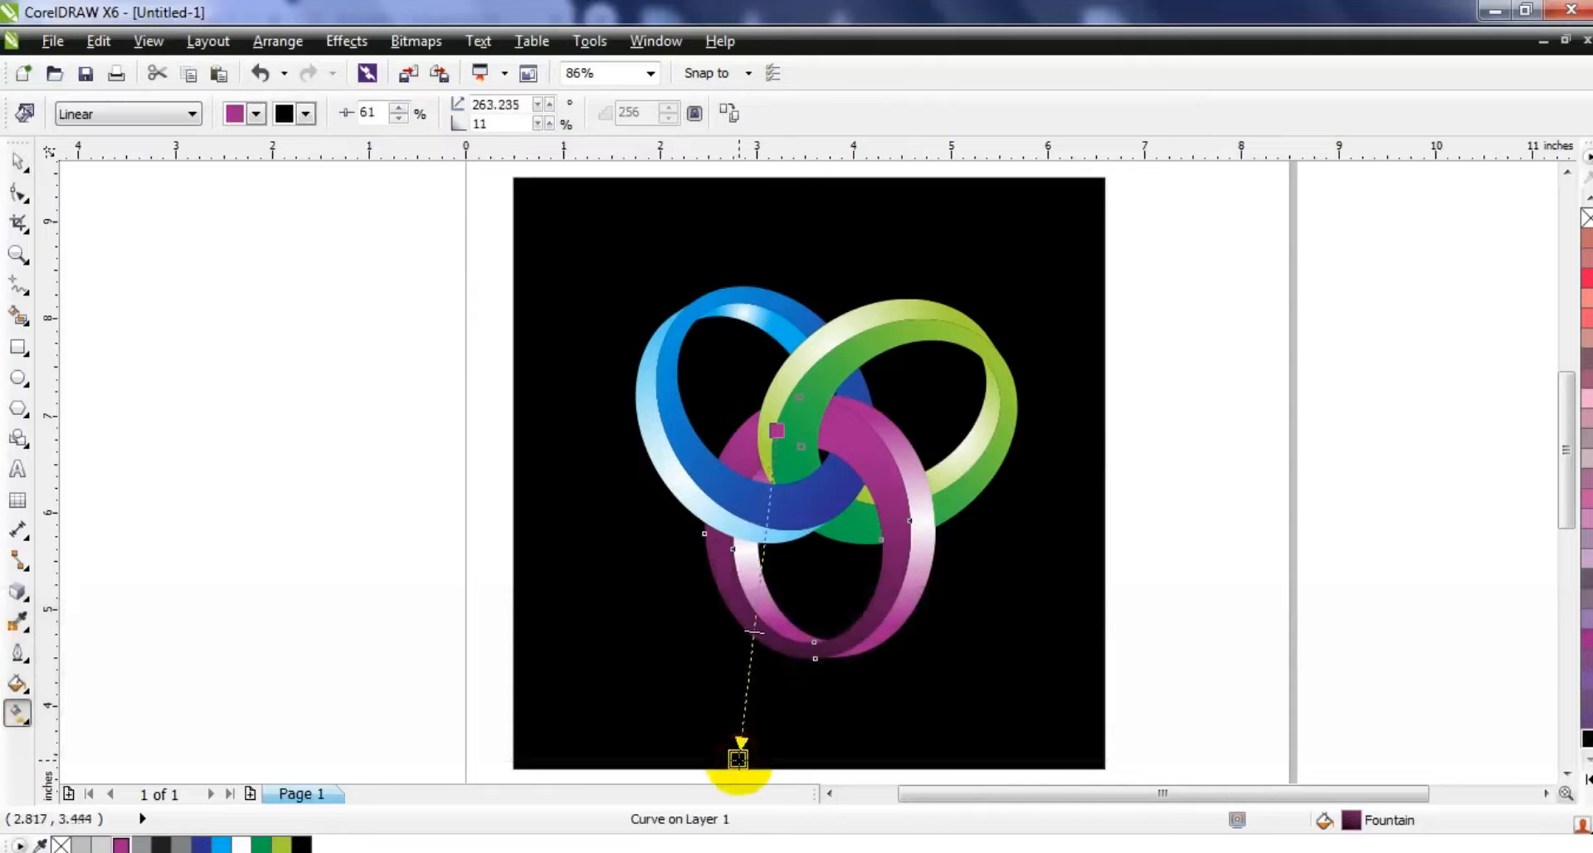
pyautogui.click(30, 164)
pyautogui.click(338, 473)
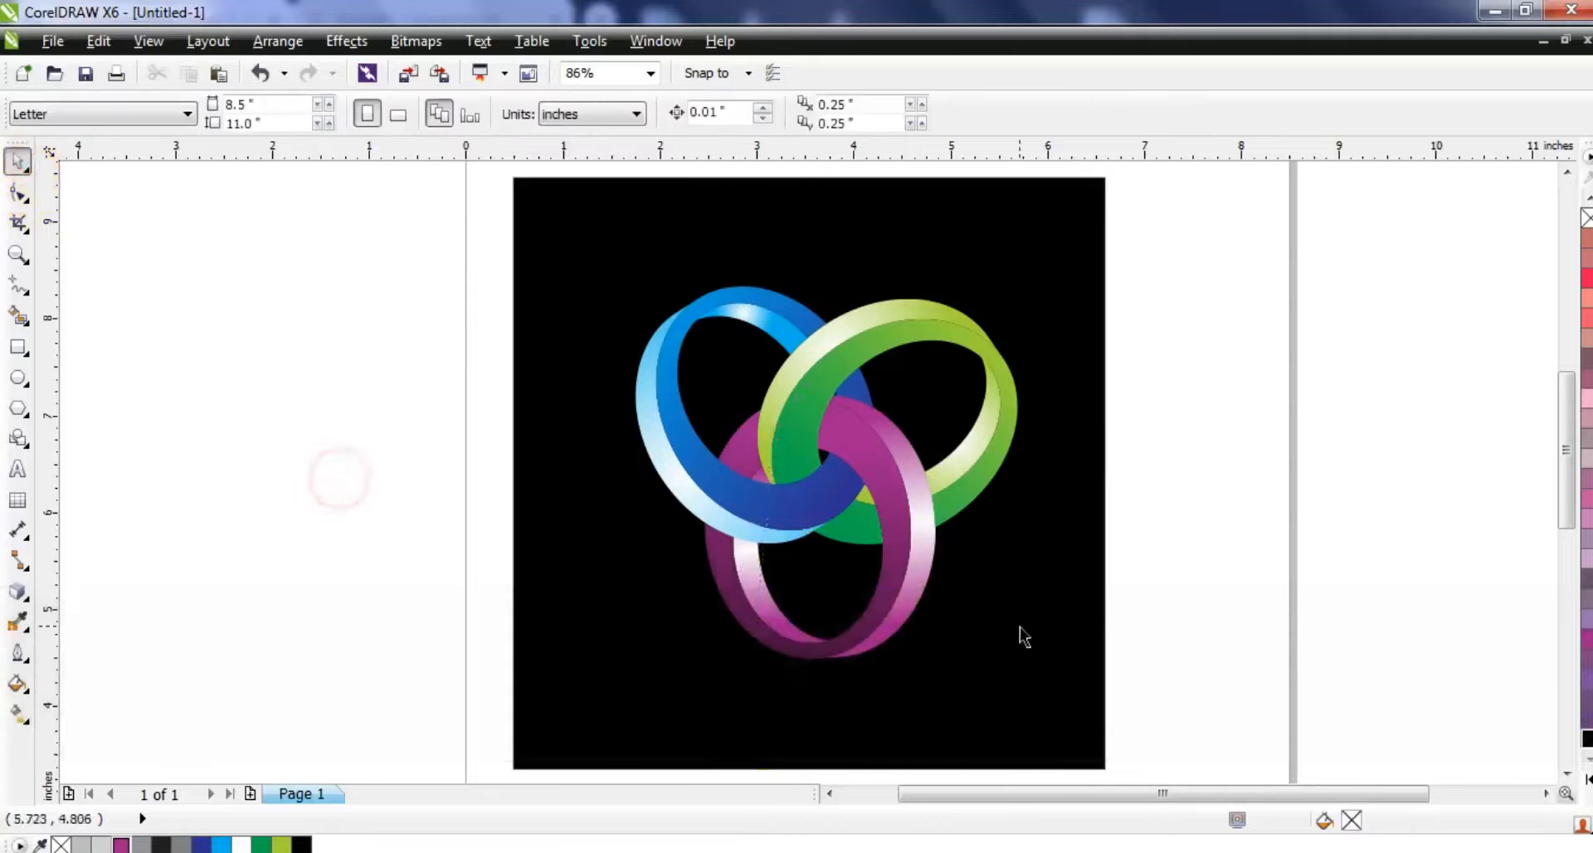
pyautogui.click(1026, 624)
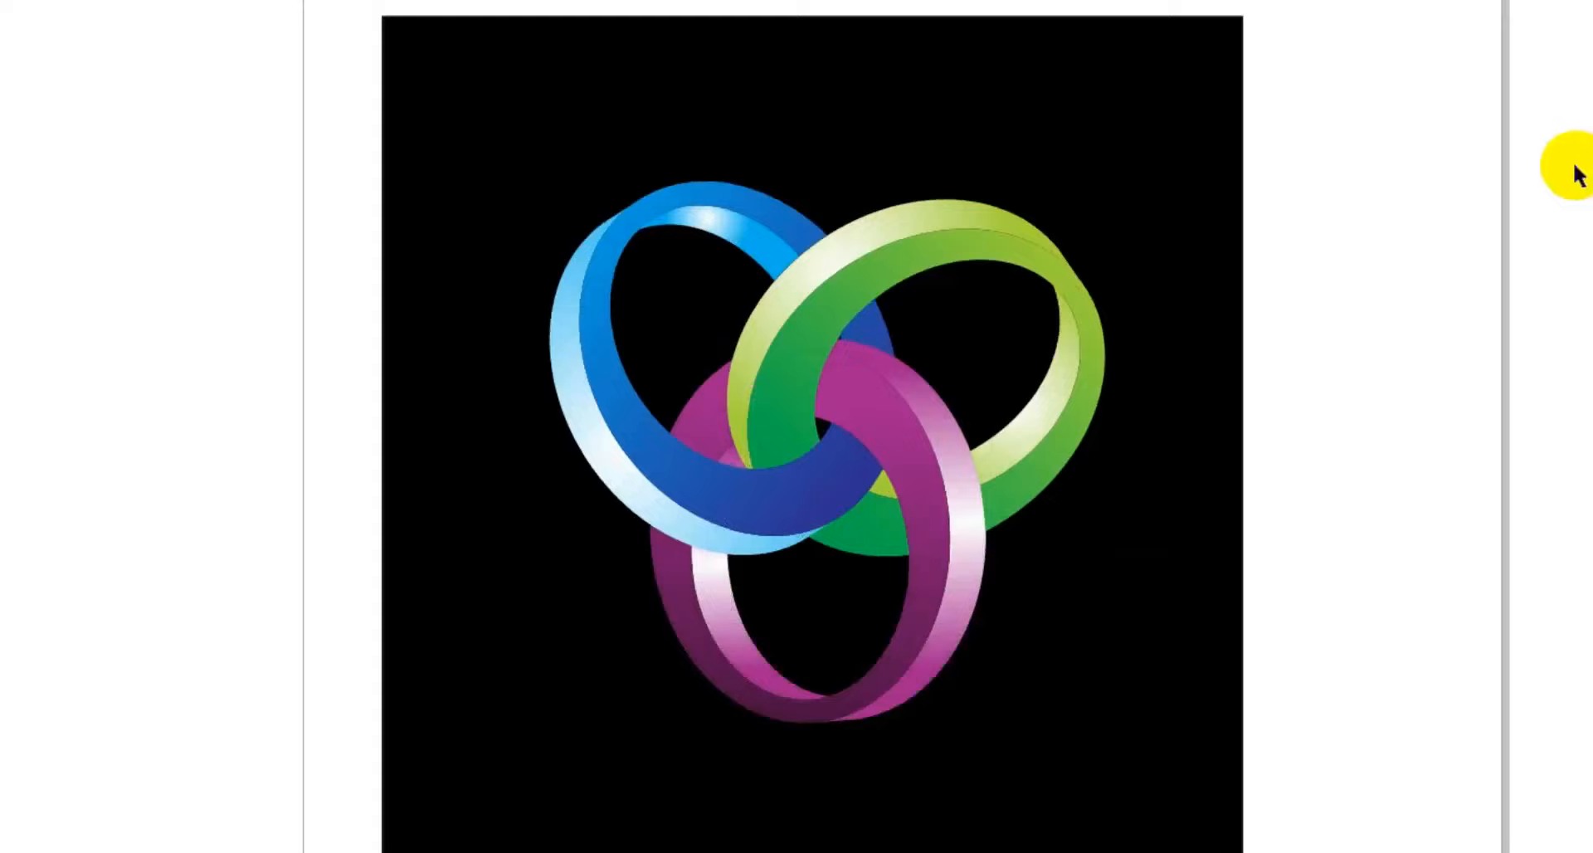